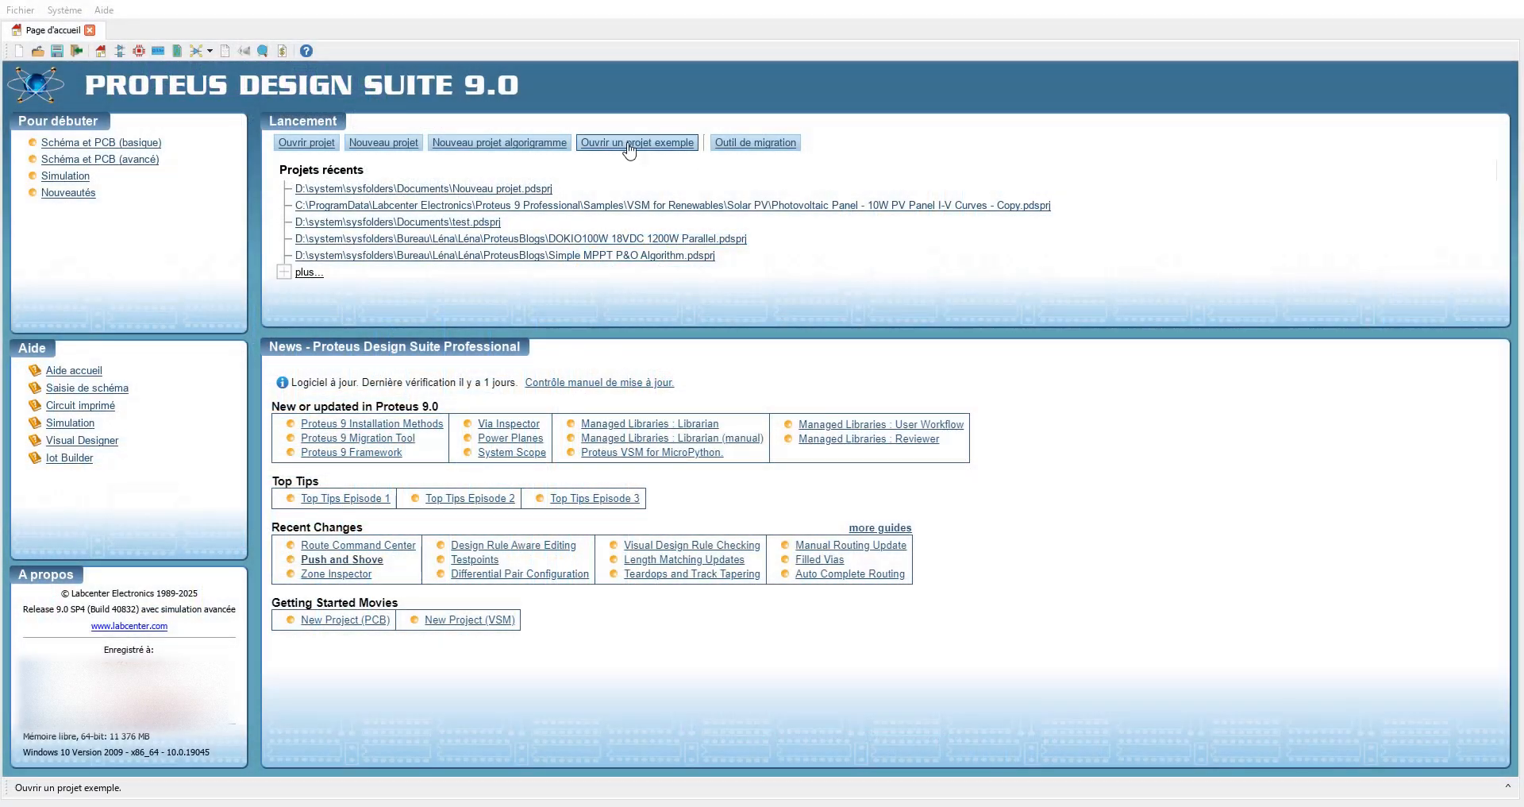
Find the sample project "Photovoltaic Panel - 10W PV Panel I-V Curves" with the keyword pv, open it for viewing, and close it.
click(630, 143)
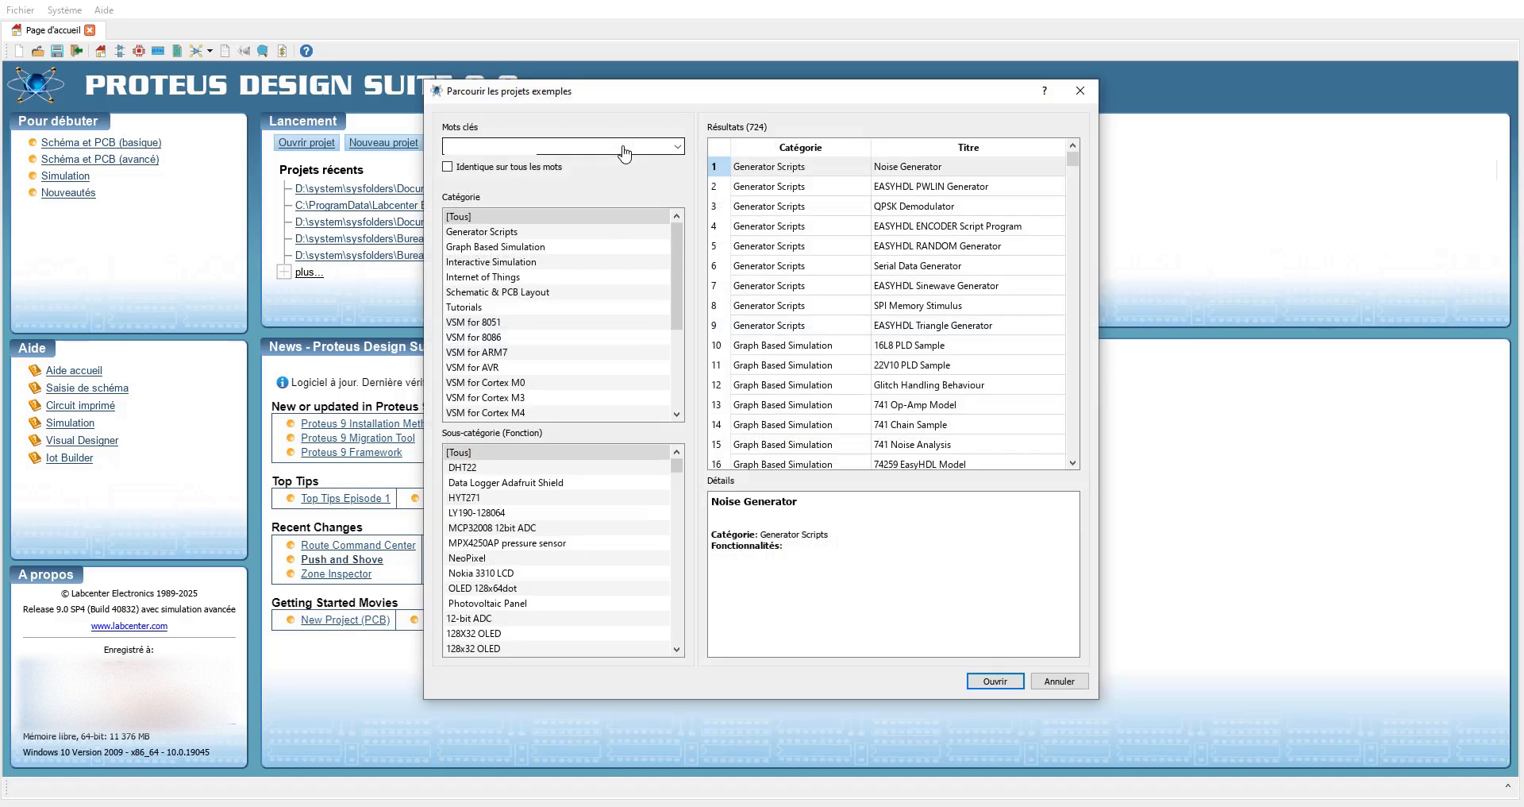
text(pv)
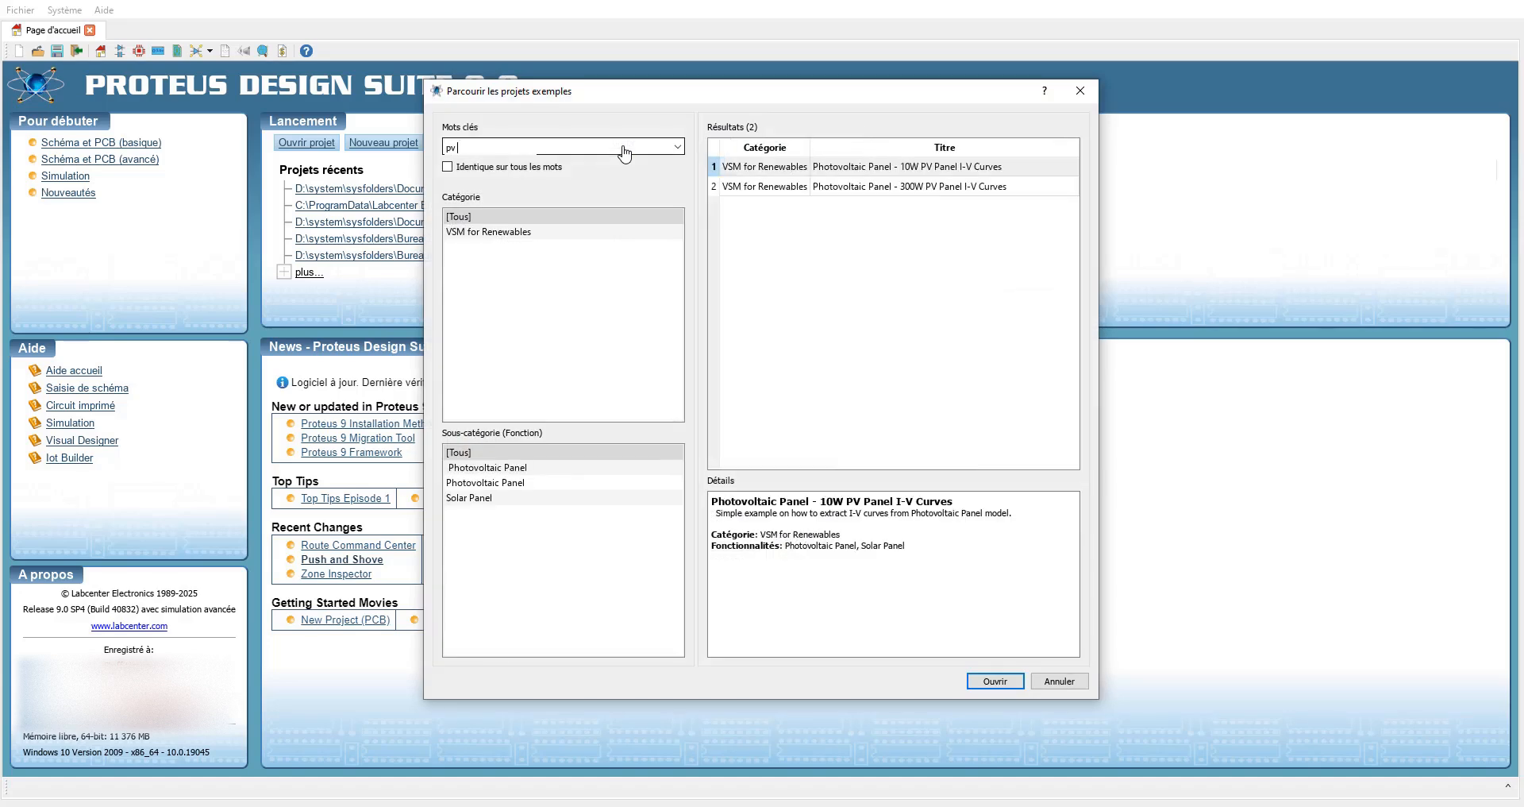
click(924, 168)
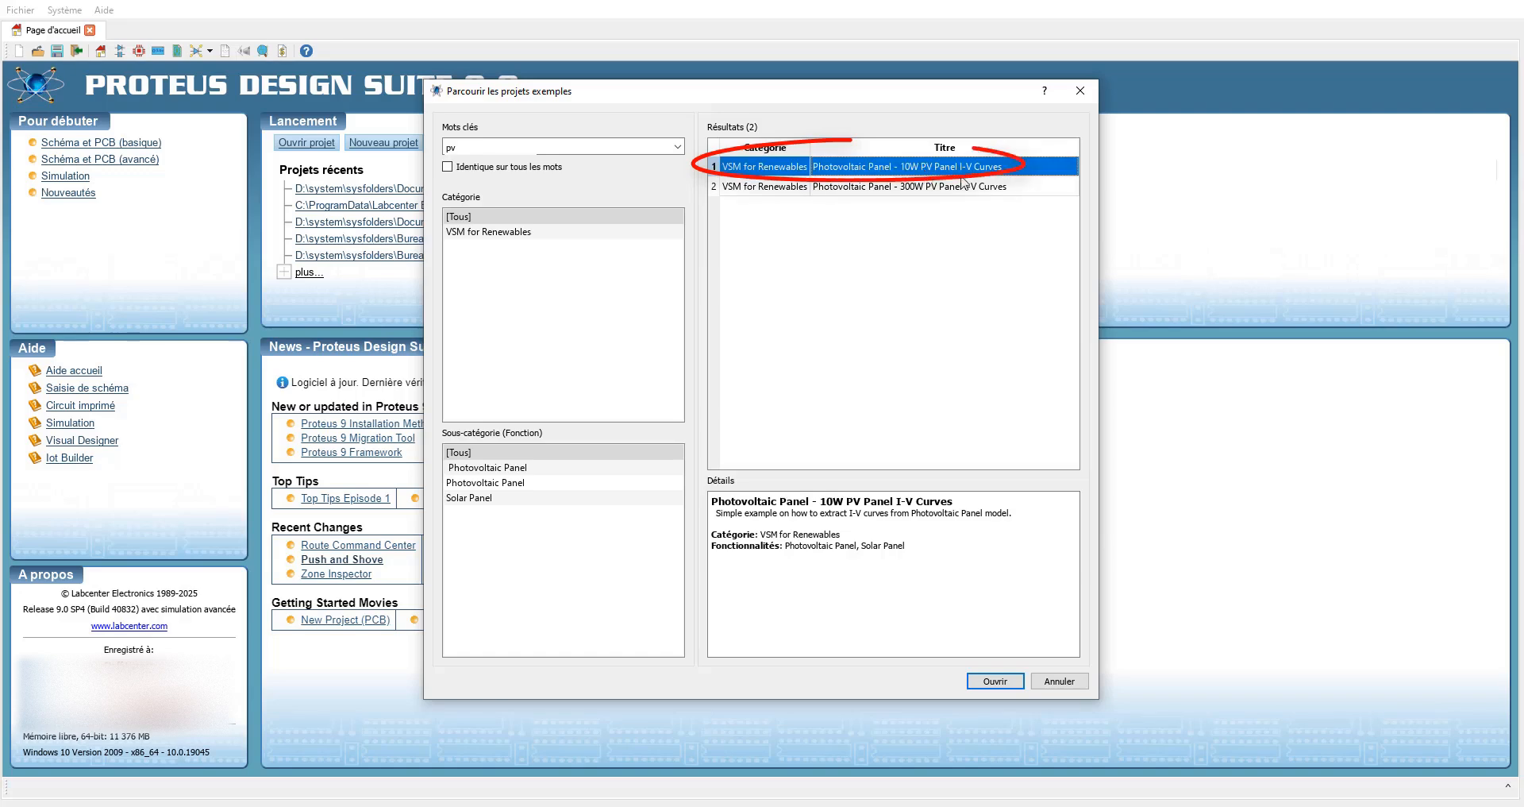
click(1007, 682)
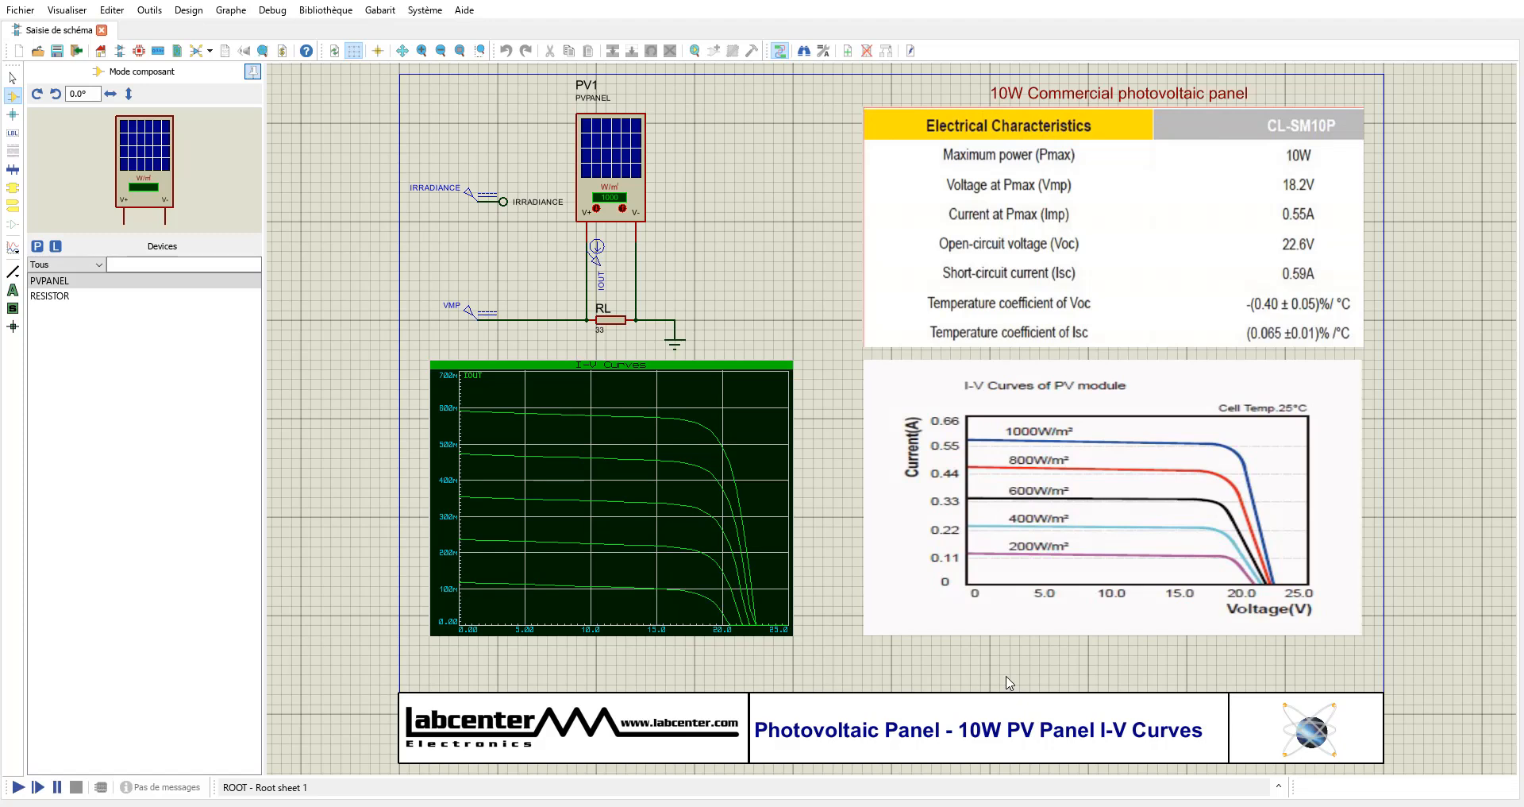
click(20, 10)
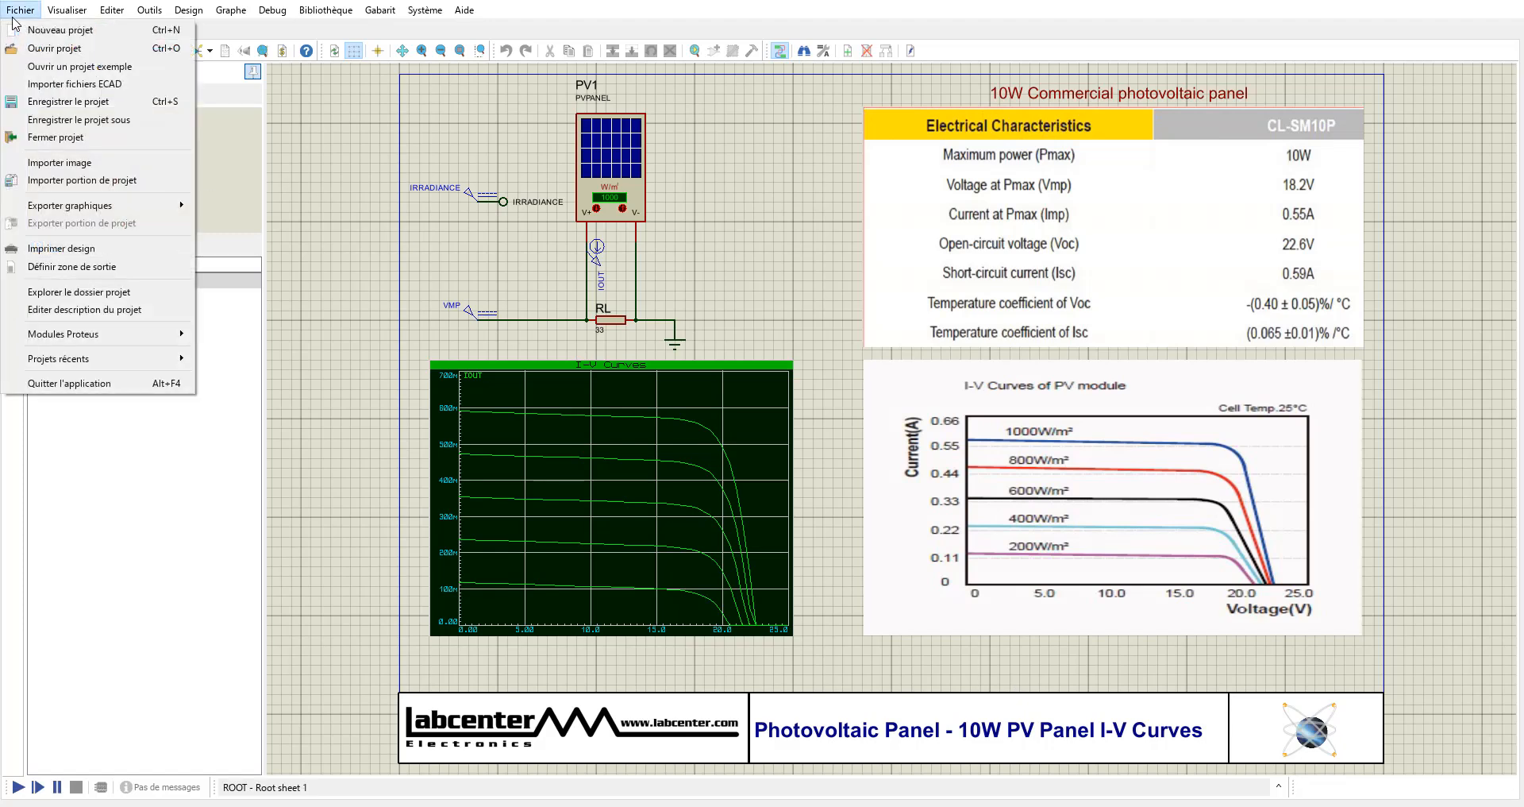
click(61, 137)
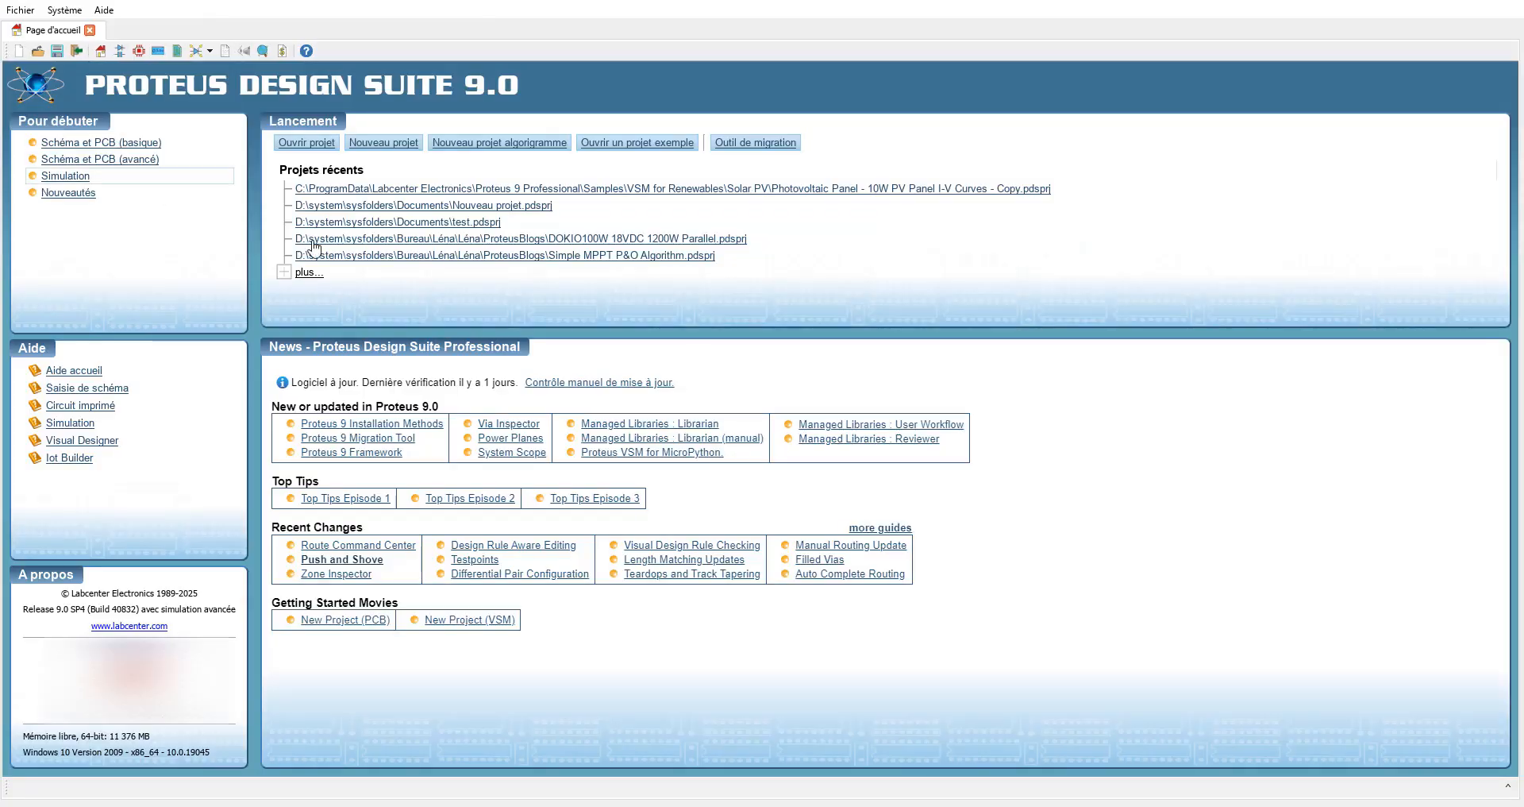
Create the new project "Nouveau projet.pdsprj" with a DEFAULT template schematic, no PCB layout and no firmware.
click(386, 142)
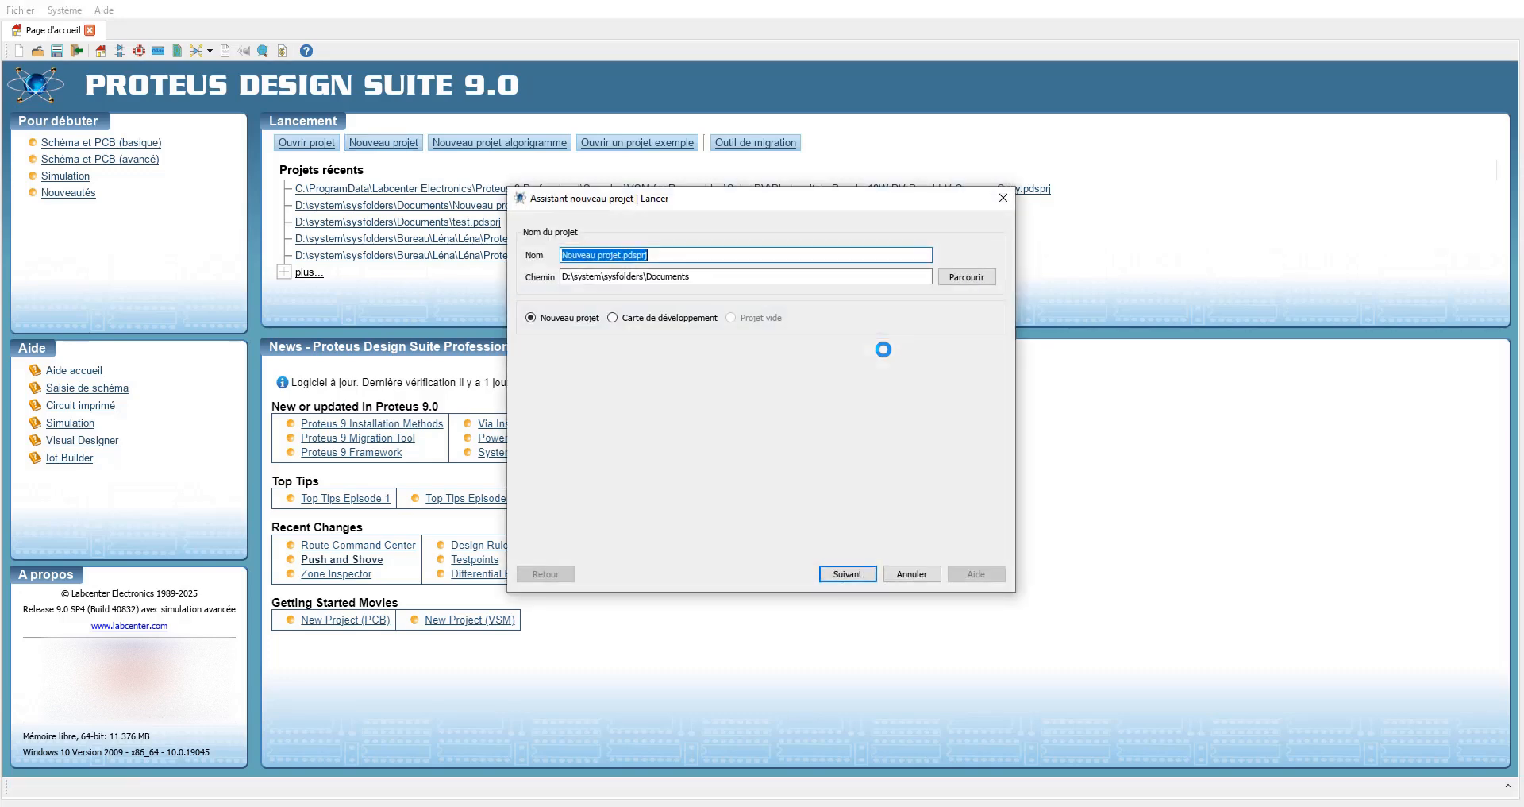
click(845, 573)
click(751, 421)
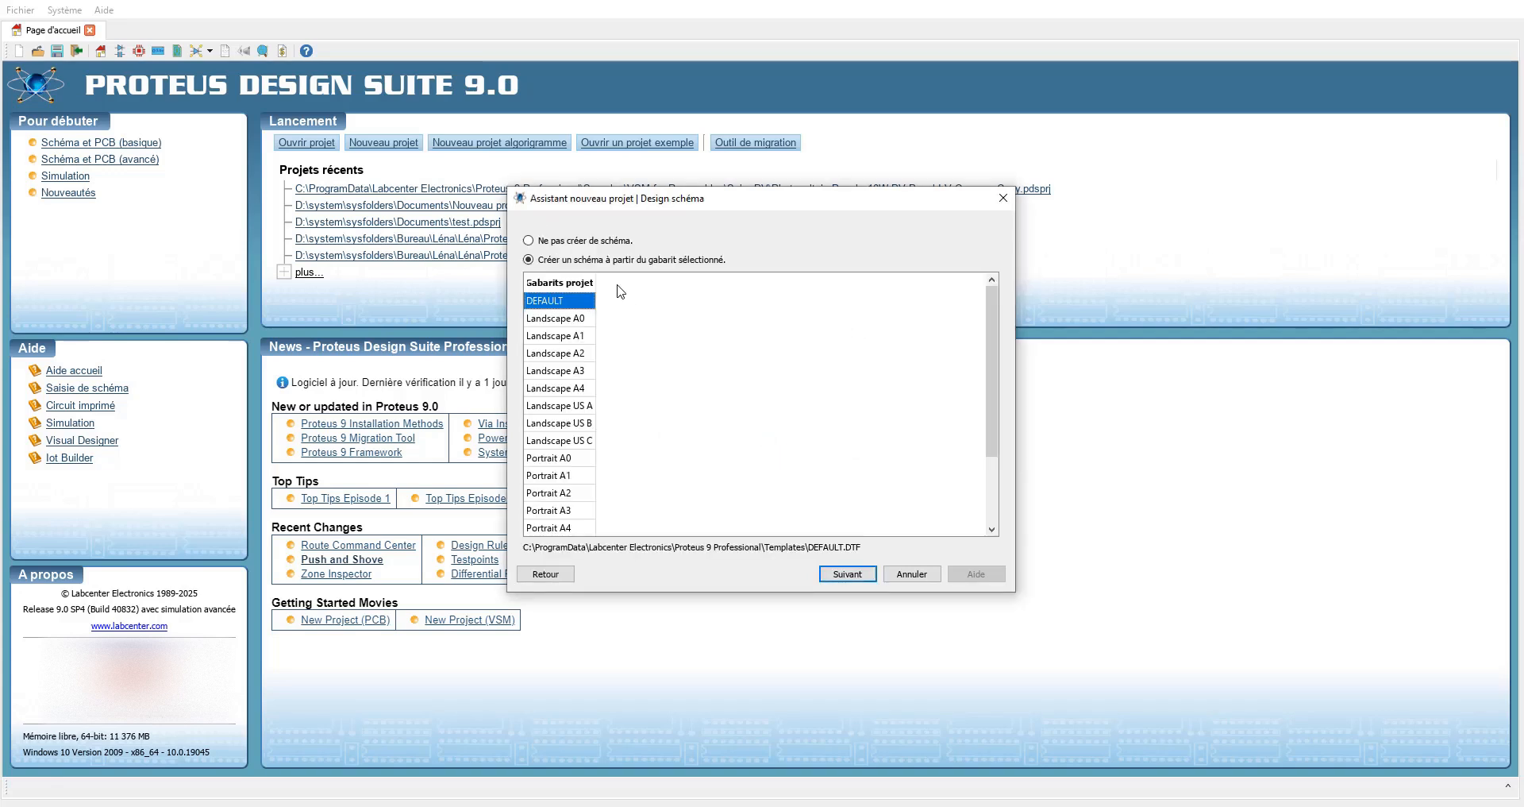
click(864, 577)
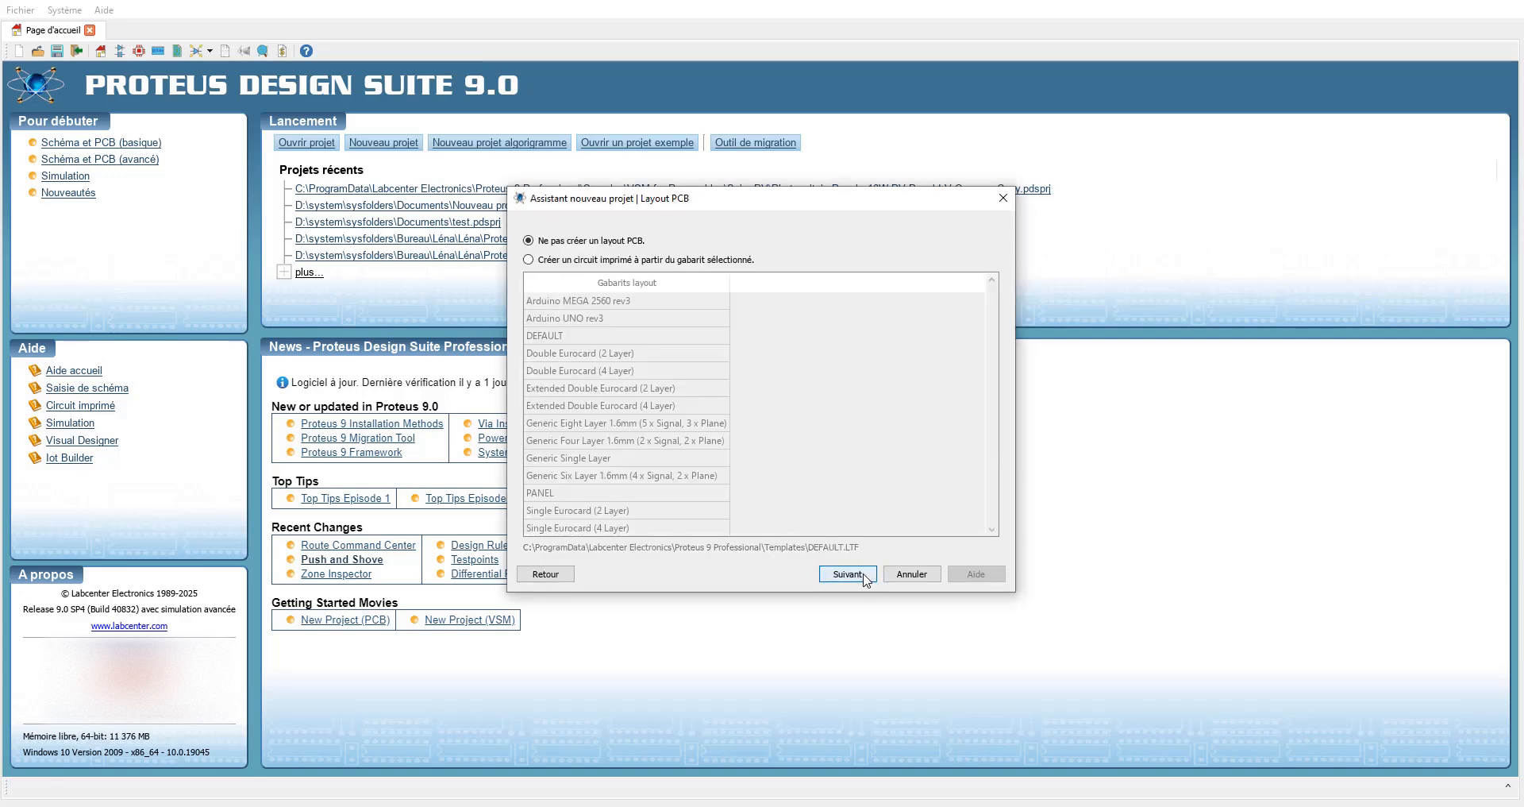
click(864, 577)
click(864, 577)
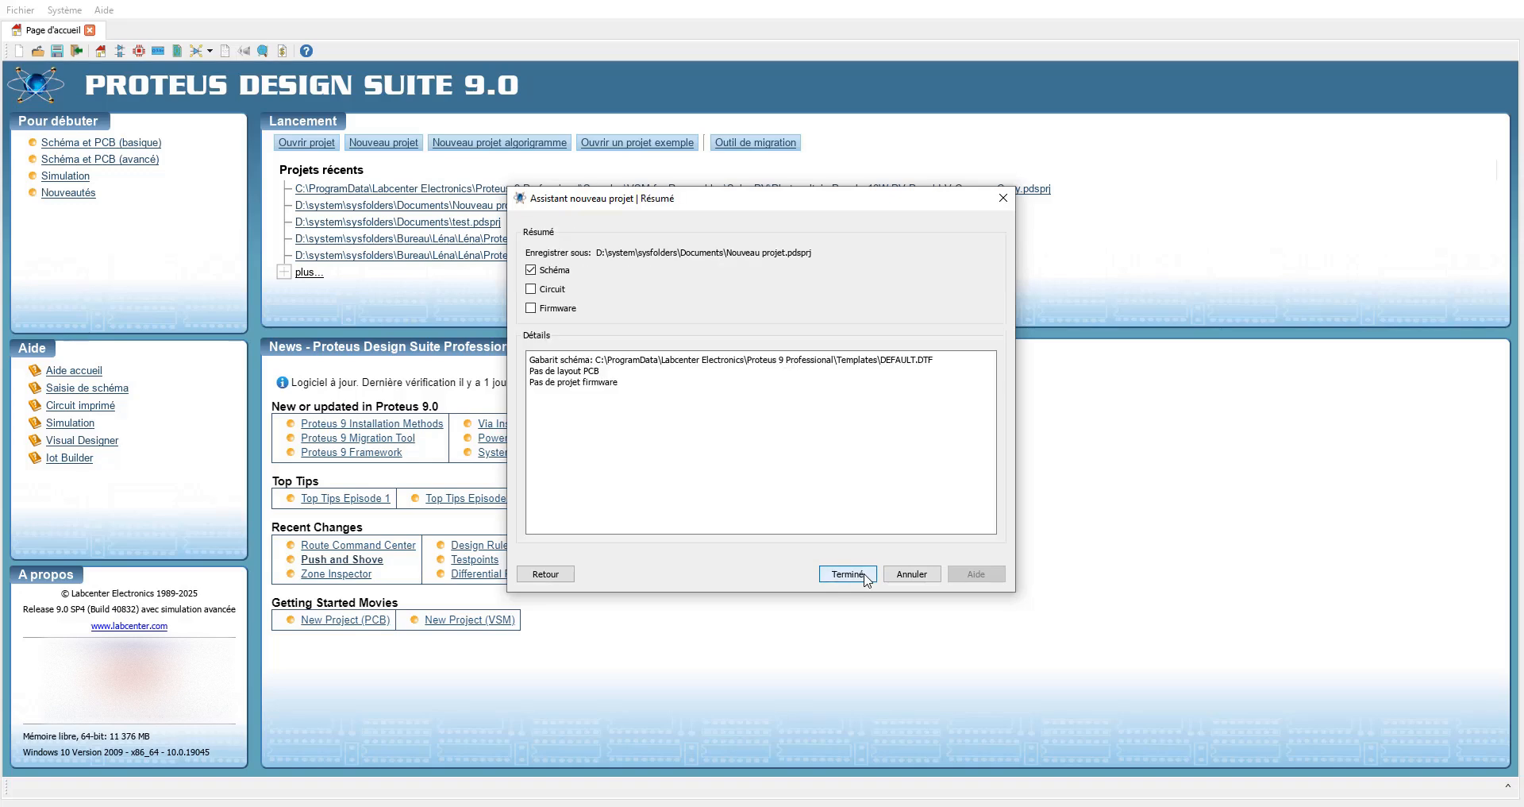
click(848, 573)
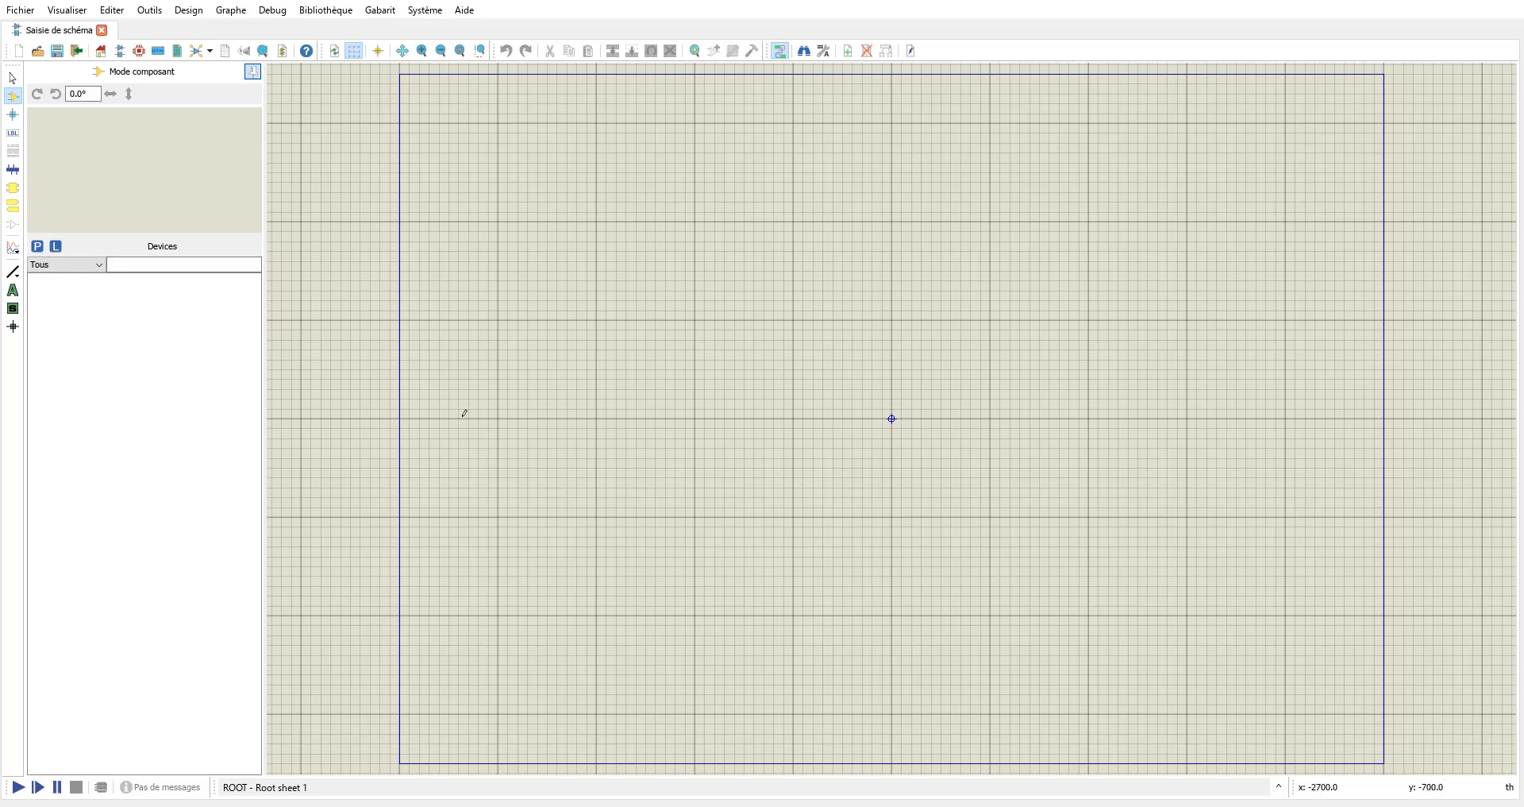
Search the component library for "photovoltaic panel" and add the PVPANEL device to the project's device list.
click(38, 247)
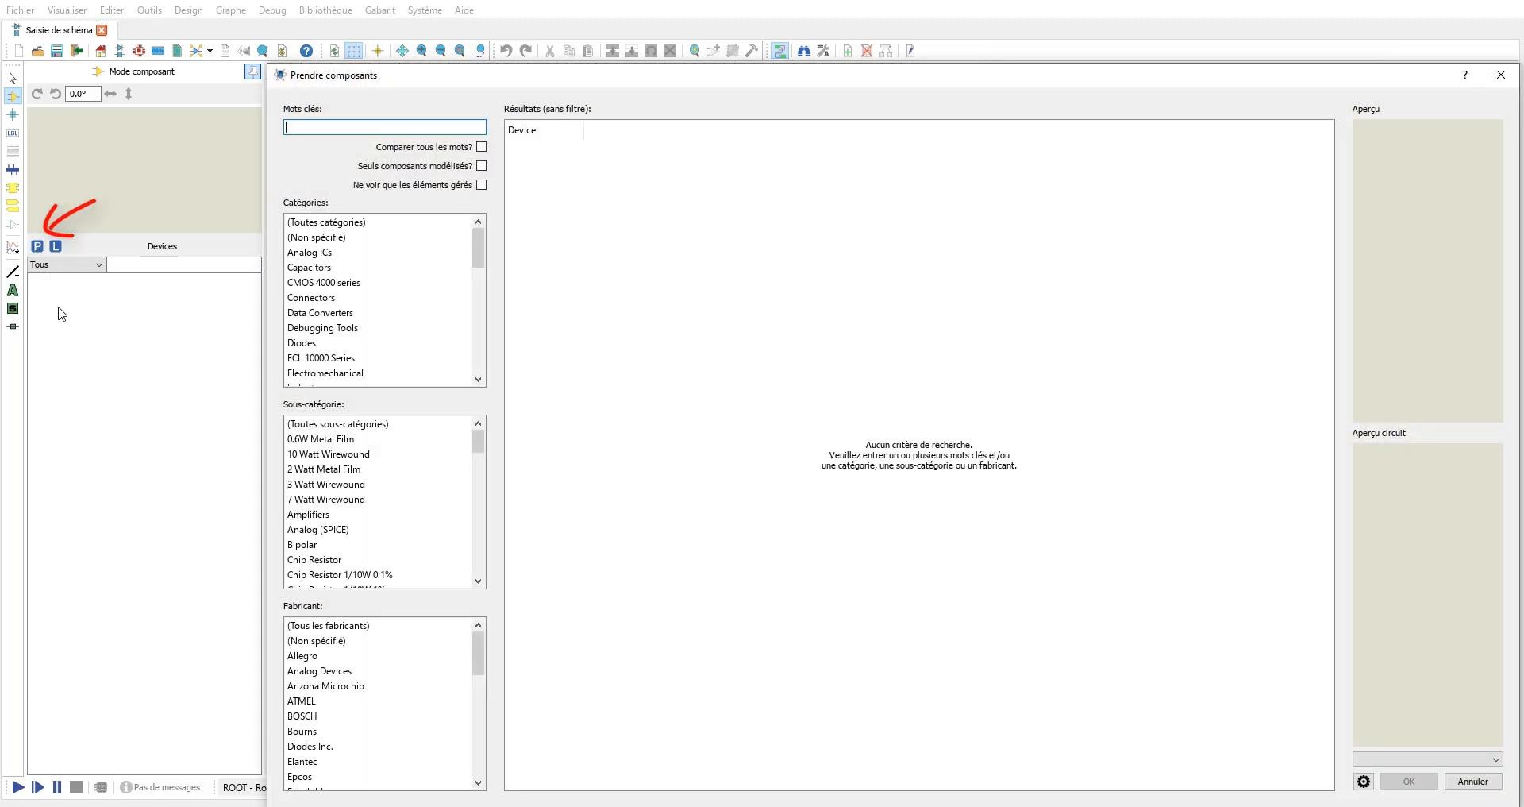
text(pho)
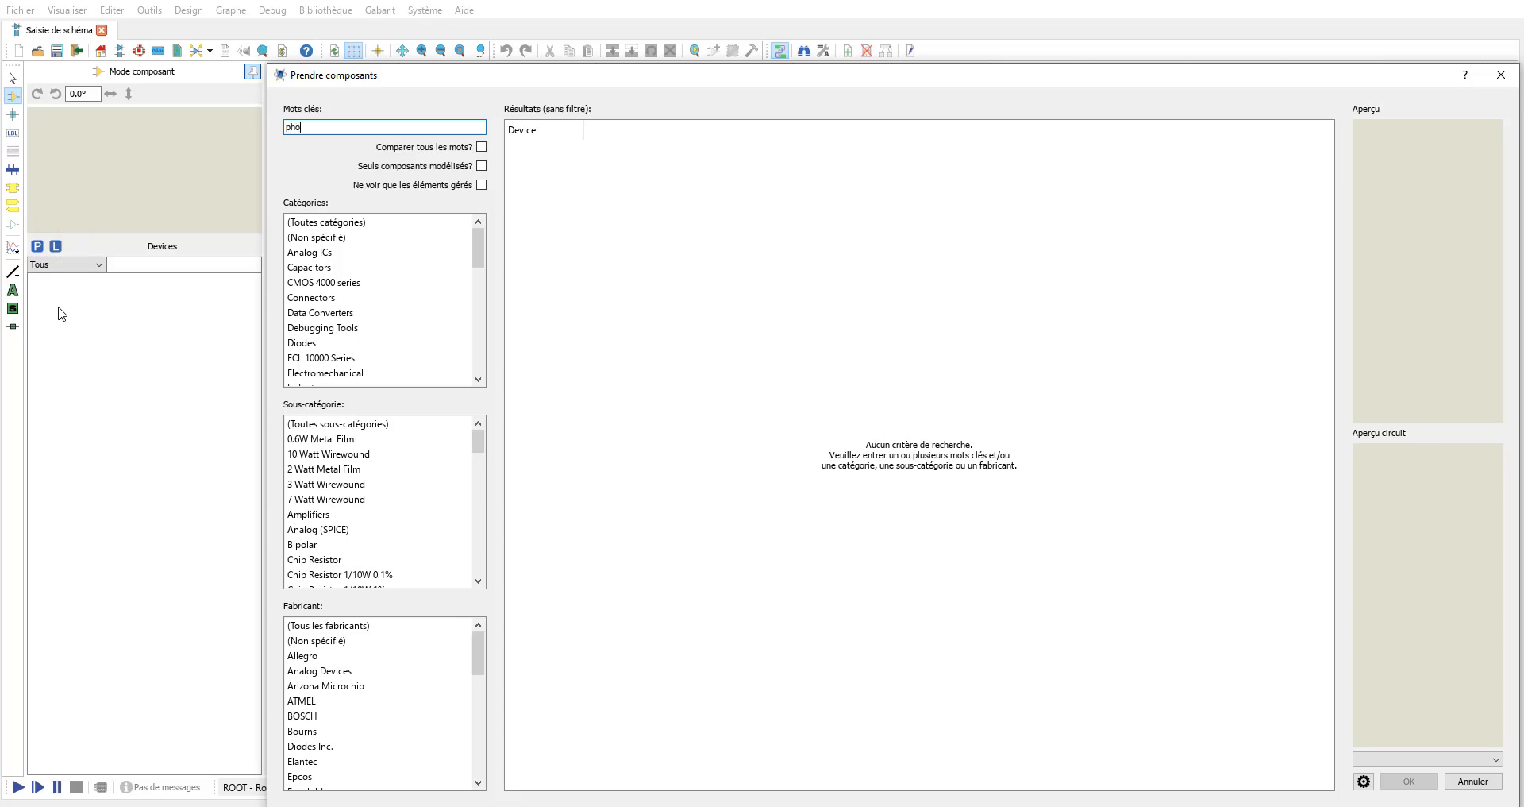
text(tovoltaic panel)
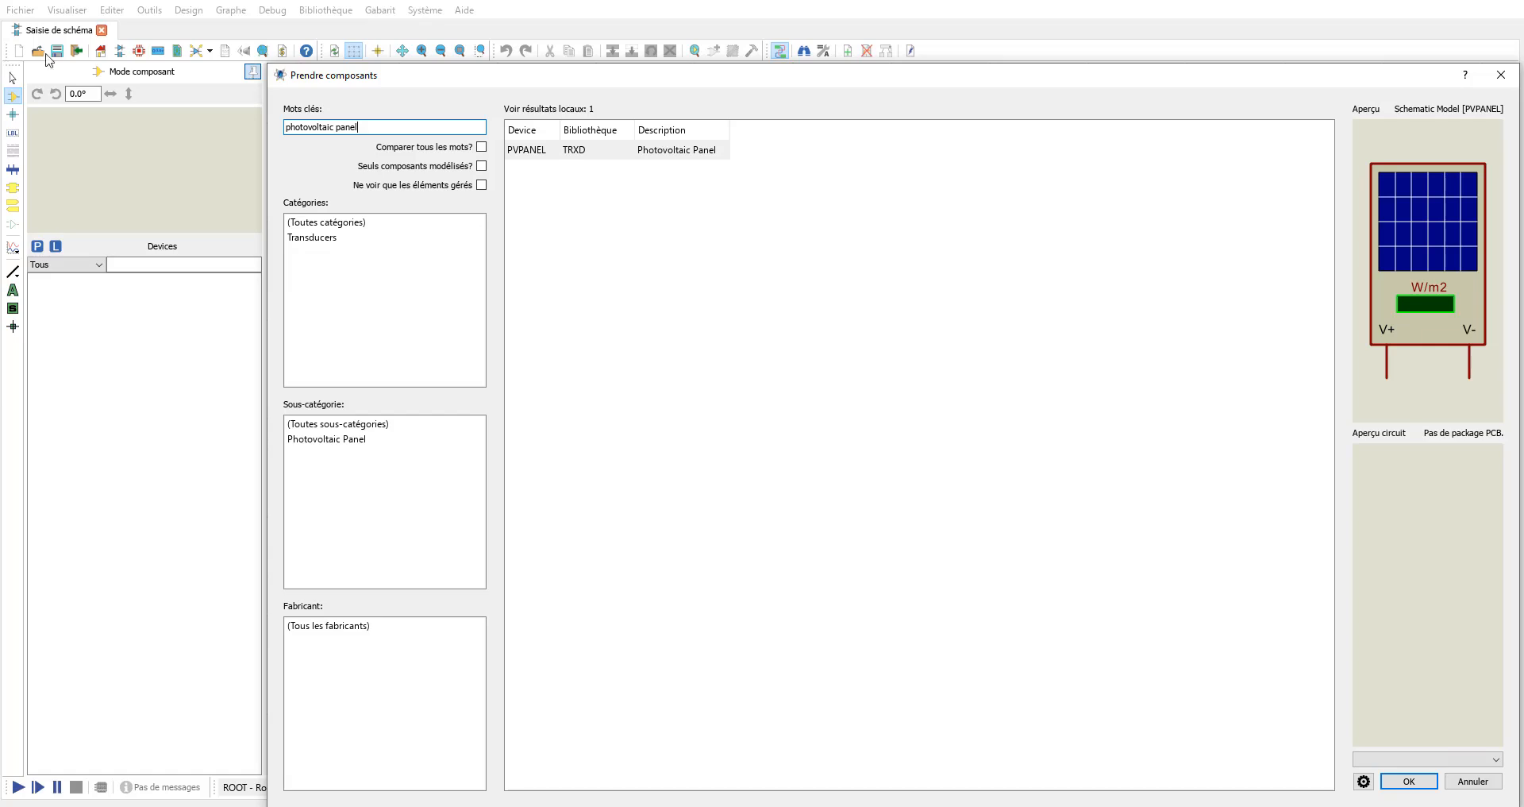
click(623, 159)
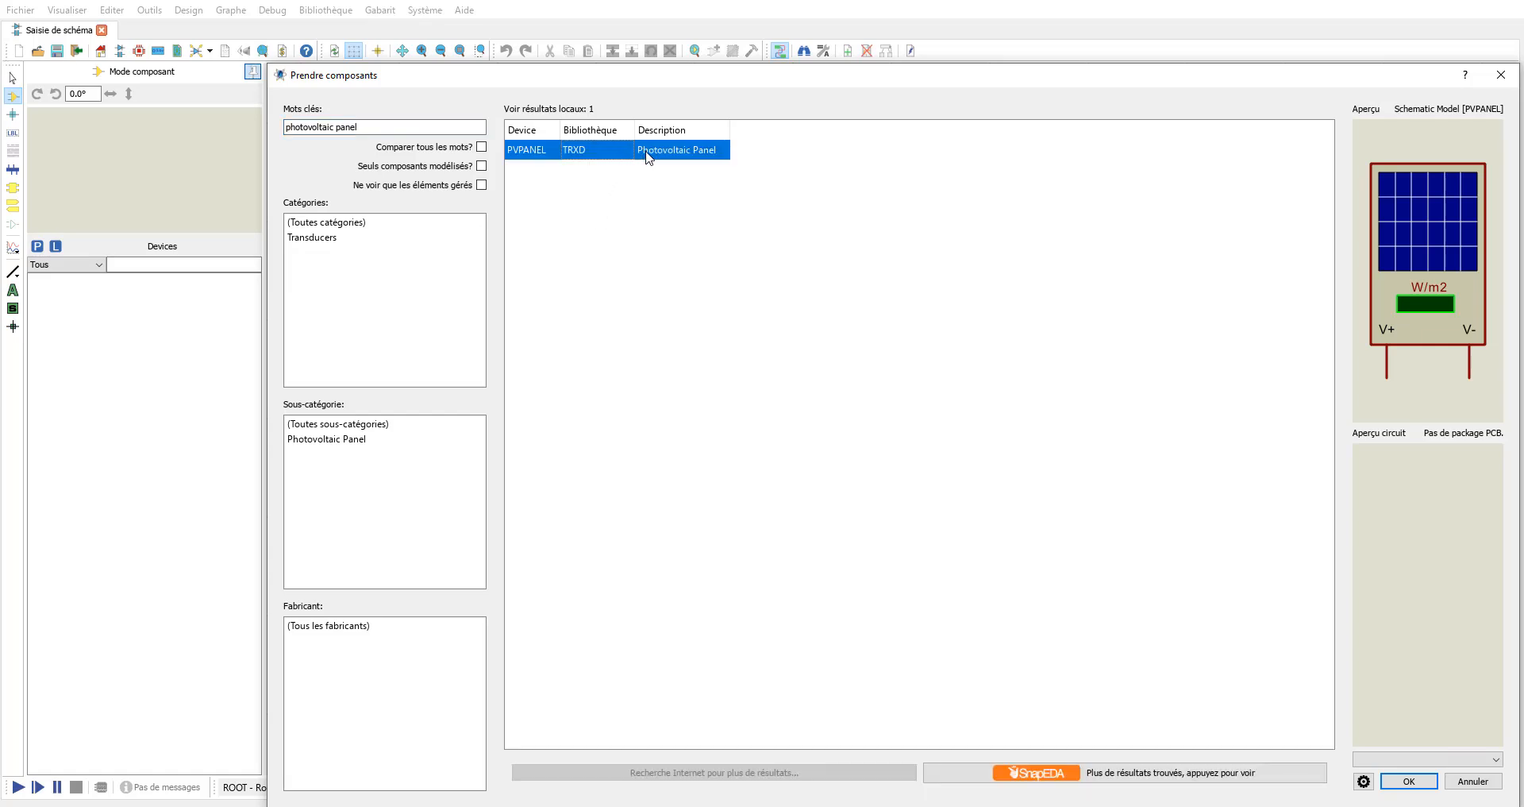
double_click(647, 157)
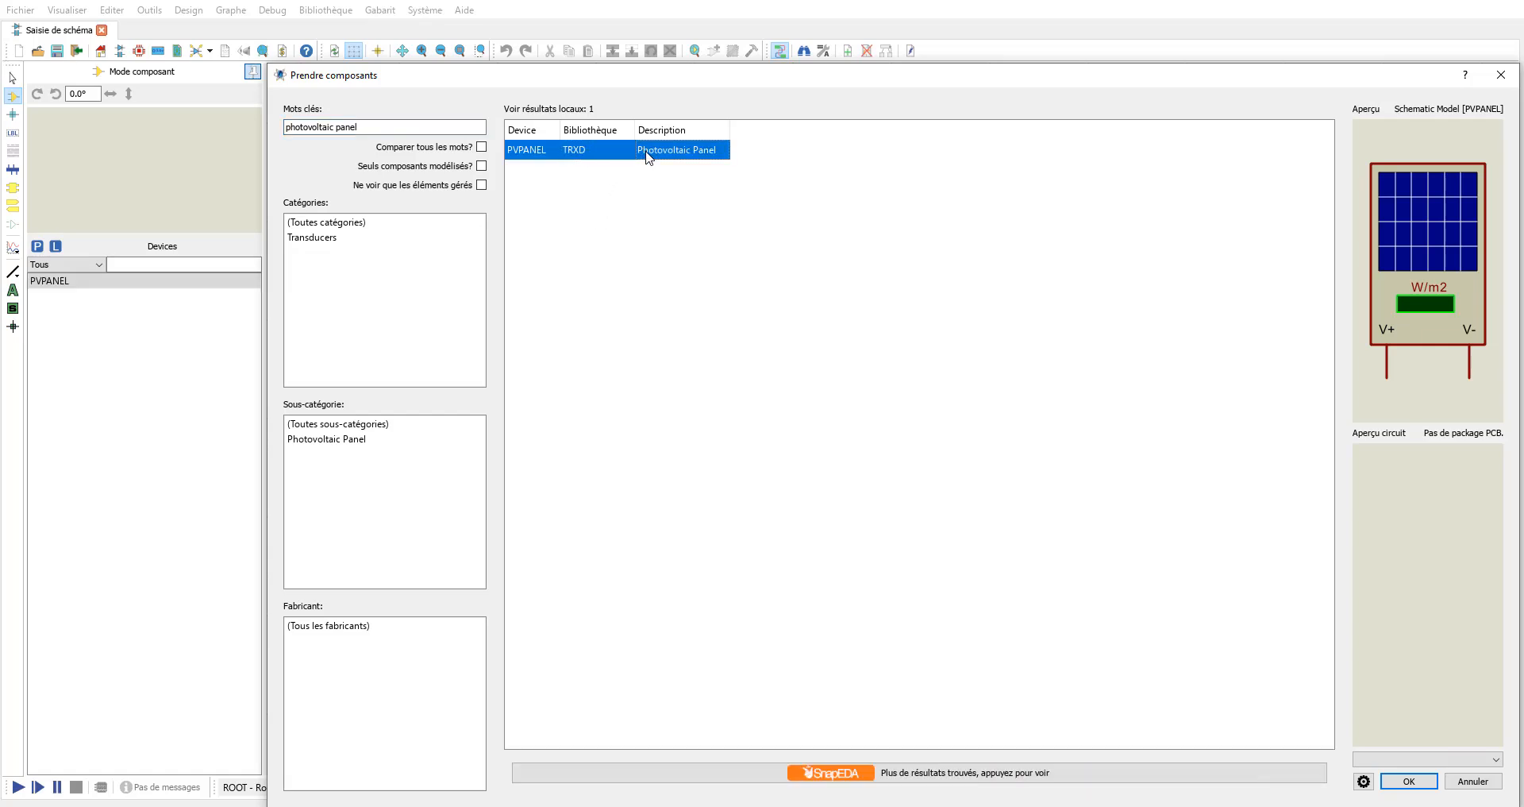
click(1409, 780)
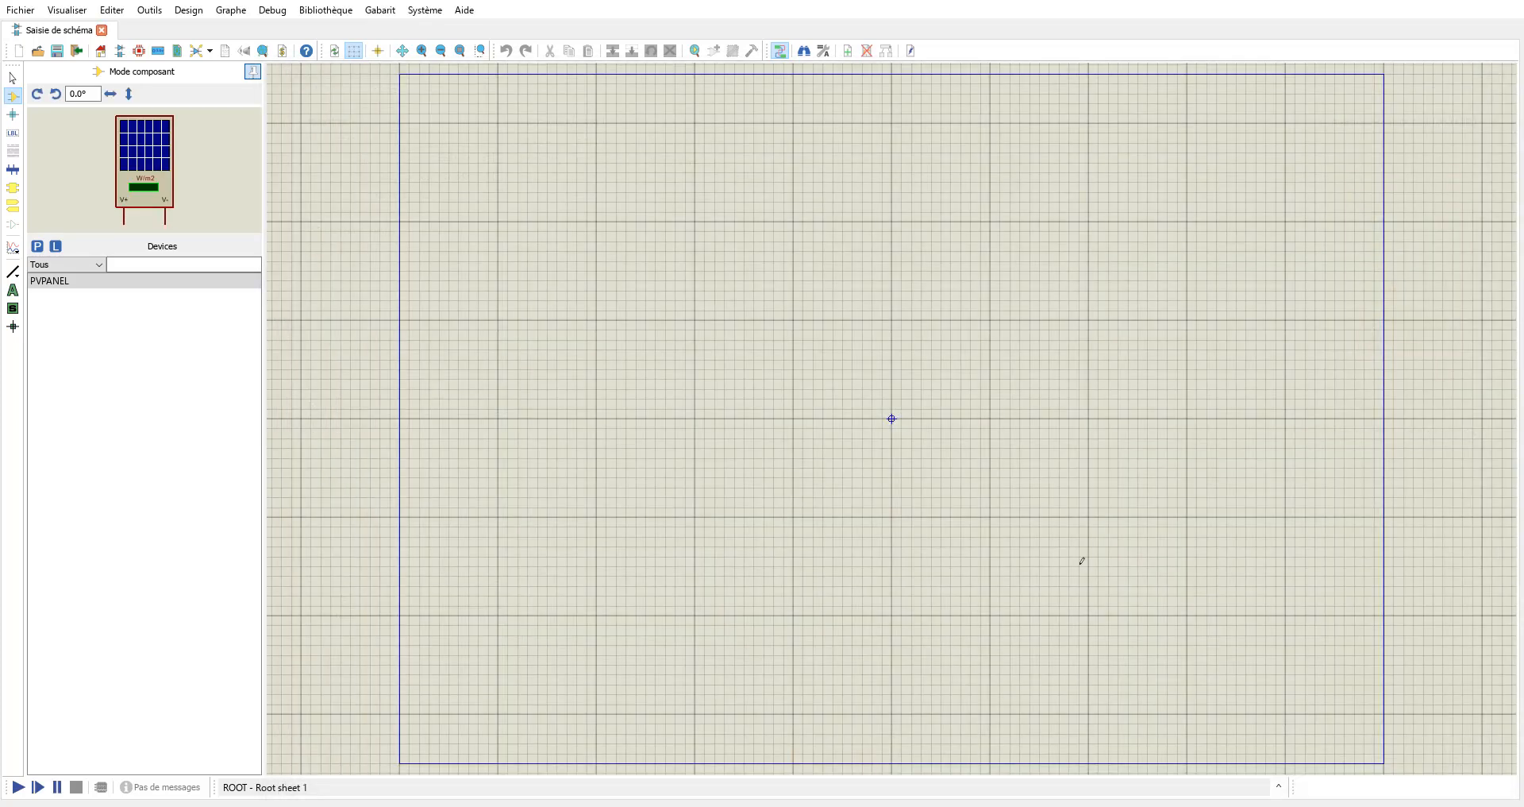
Place one PVPANEL component in the upper-left area of the schematic sheet.
click(163, 283)
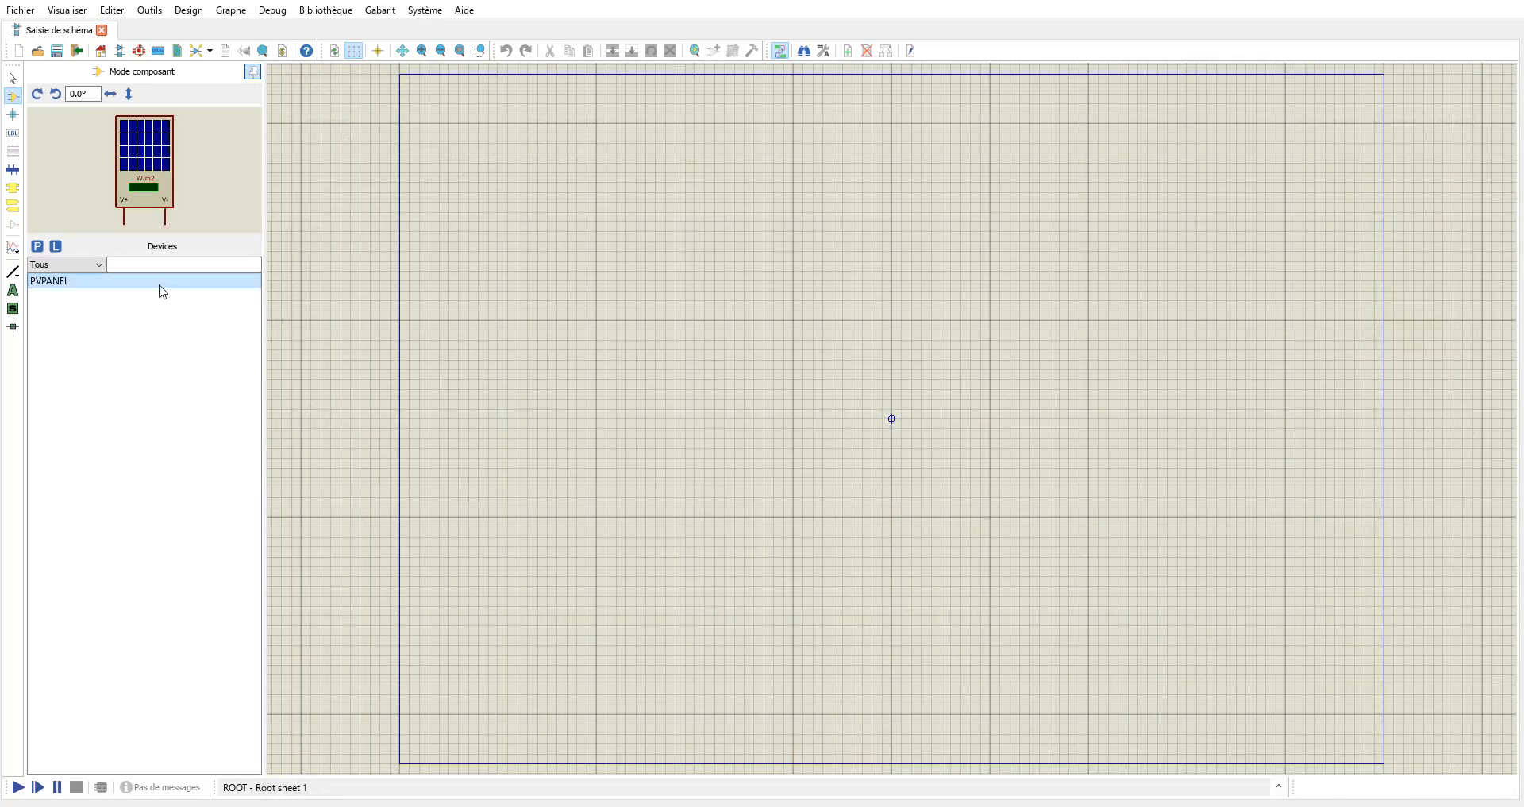
click(621, 244)
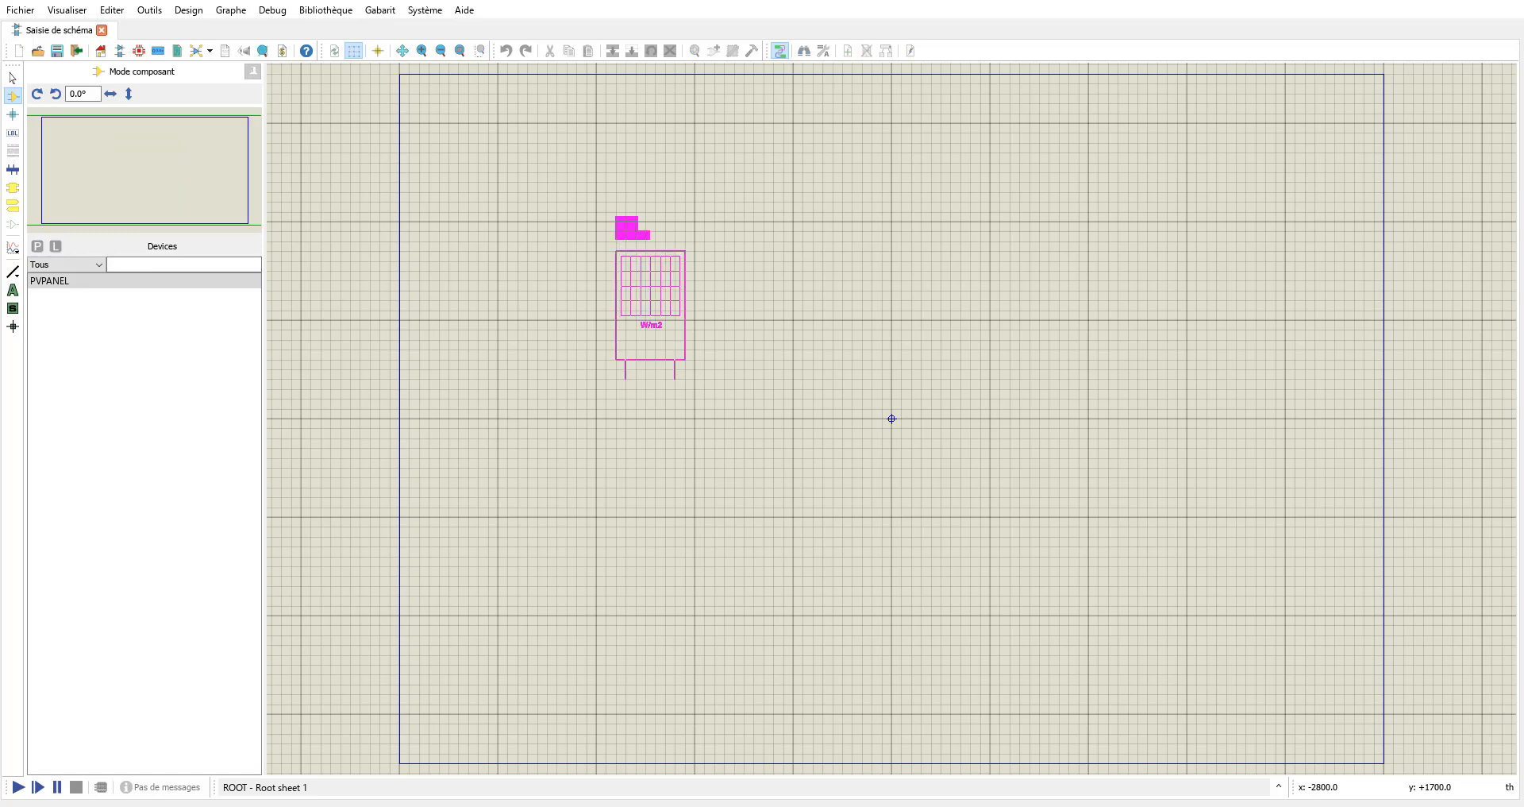
click(666, 226)
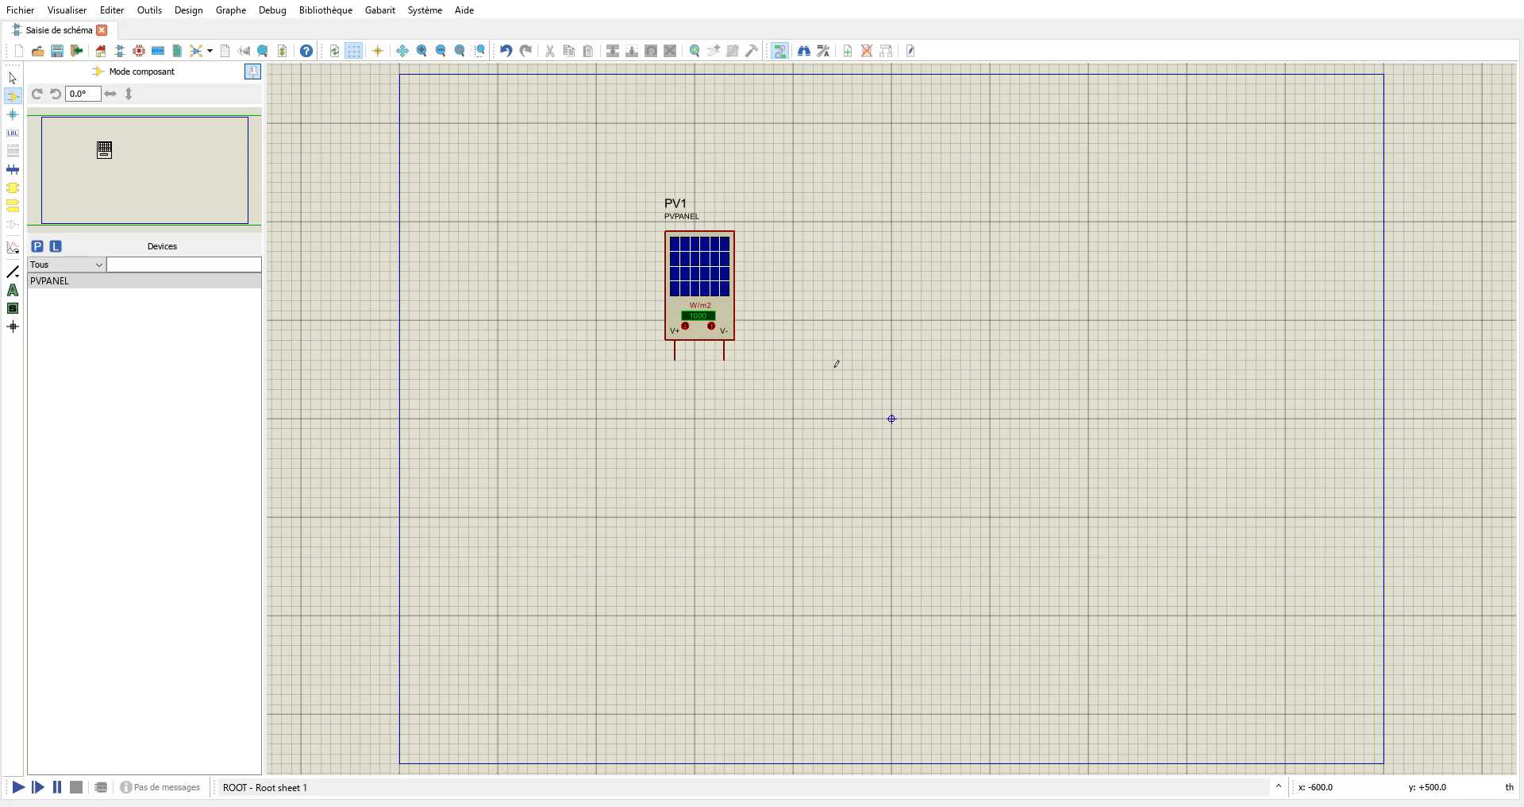
Edit the properties of the placed photovoltaic panel and set its Open Circuit Voltage to 22.6 V.
right_click(728, 271)
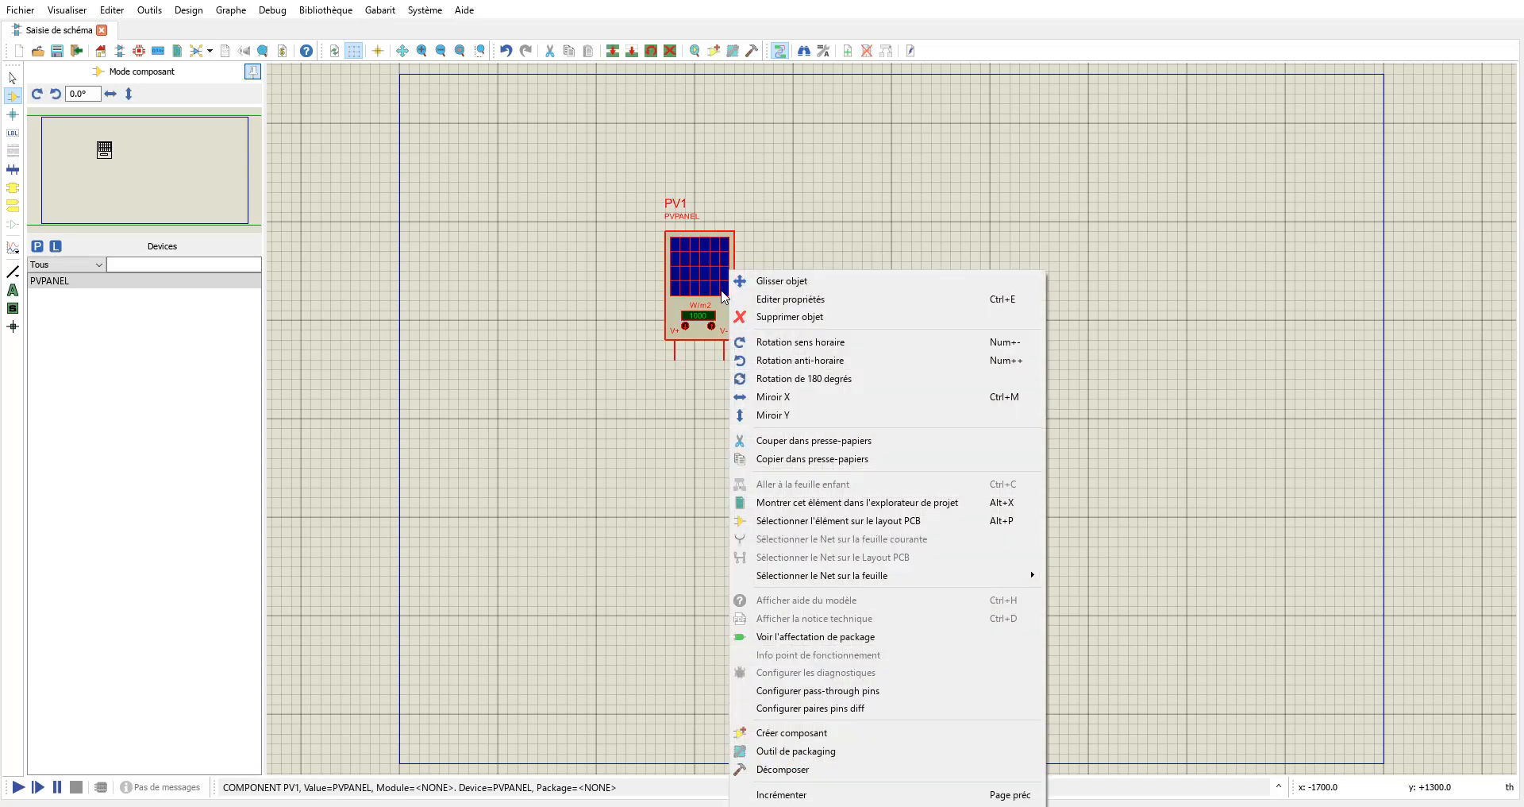
click(881, 304)
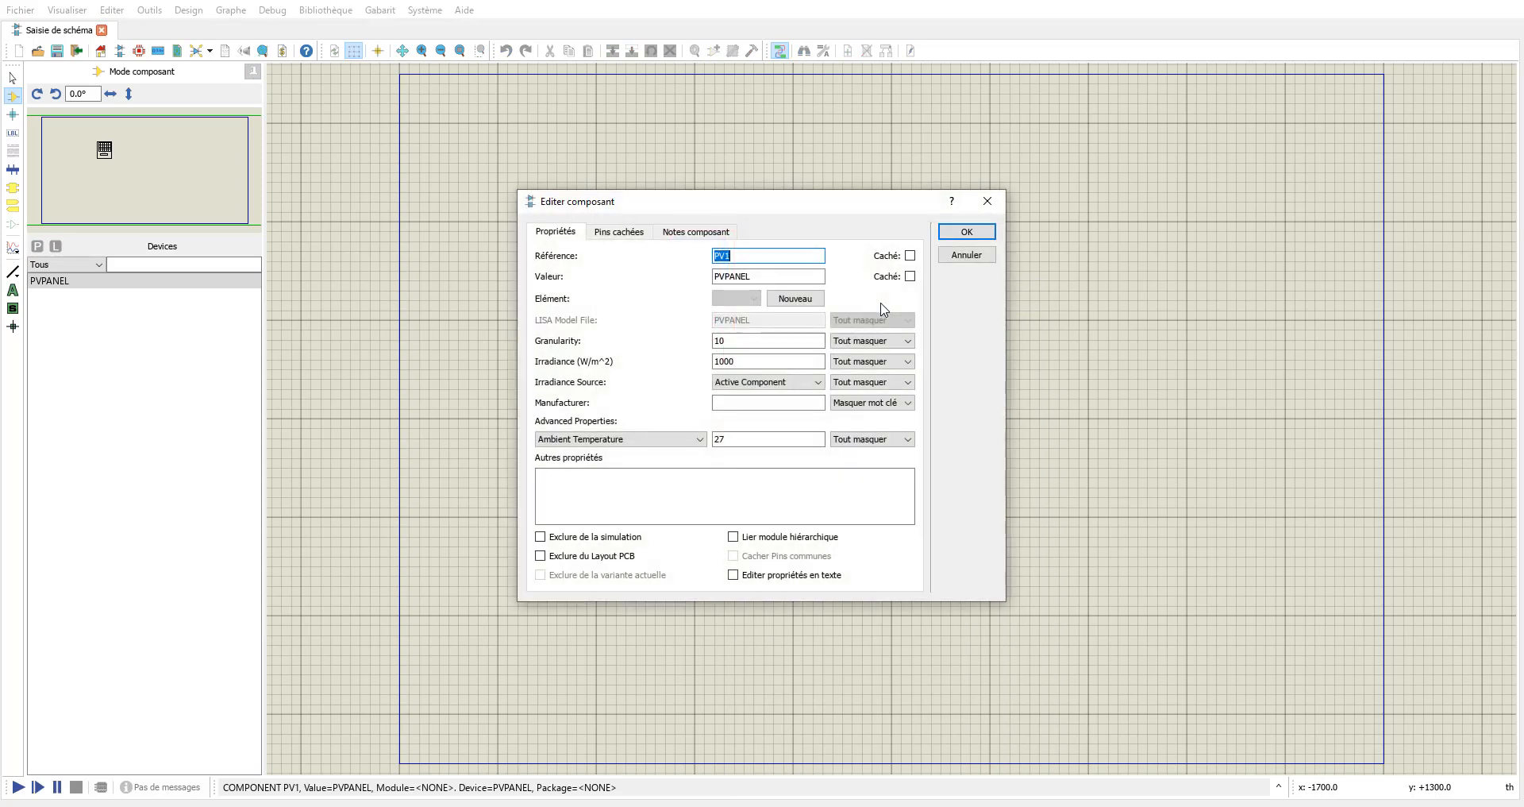
click(680, 445)
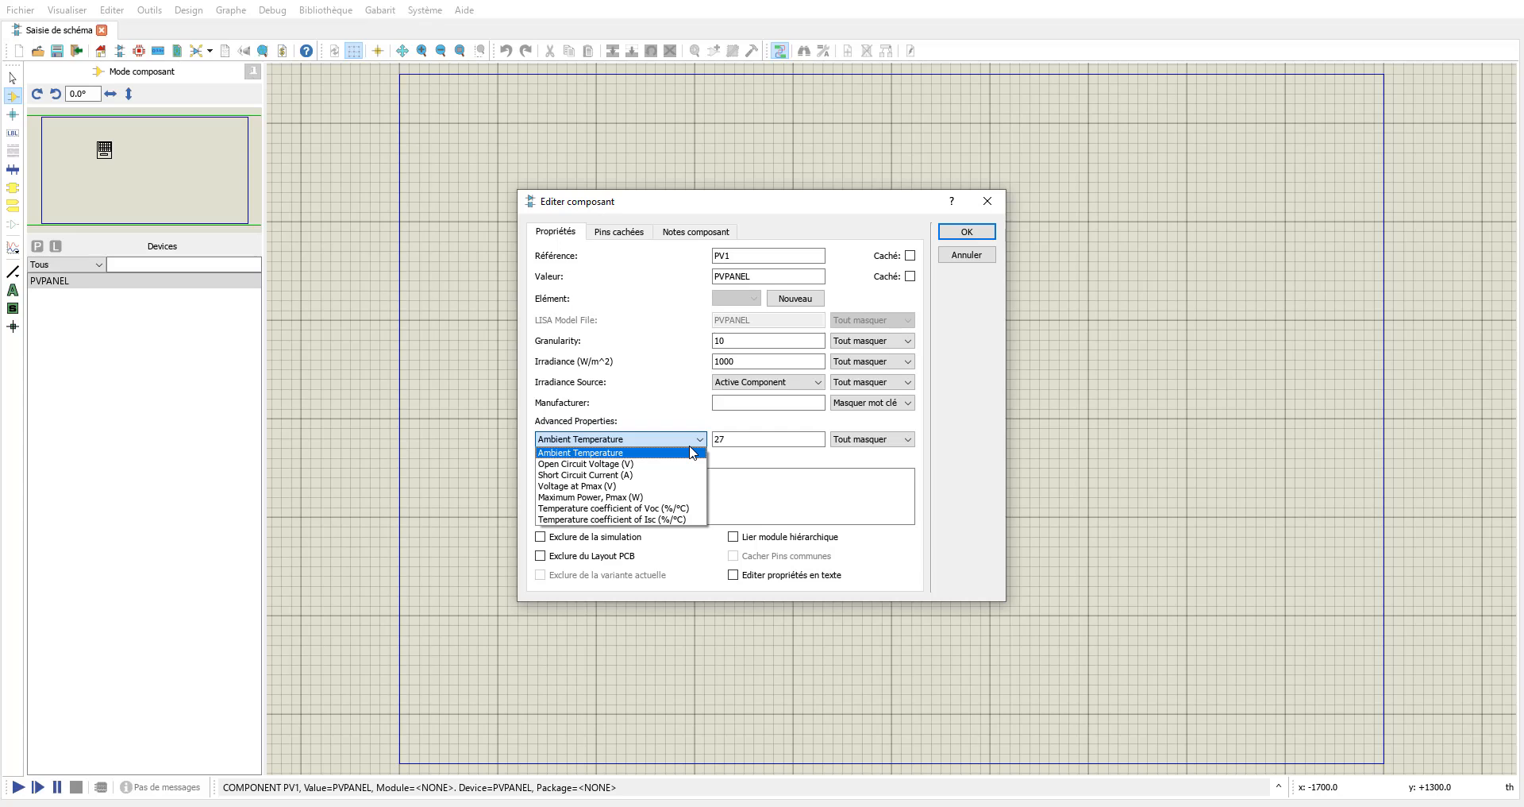
click(692, 450)
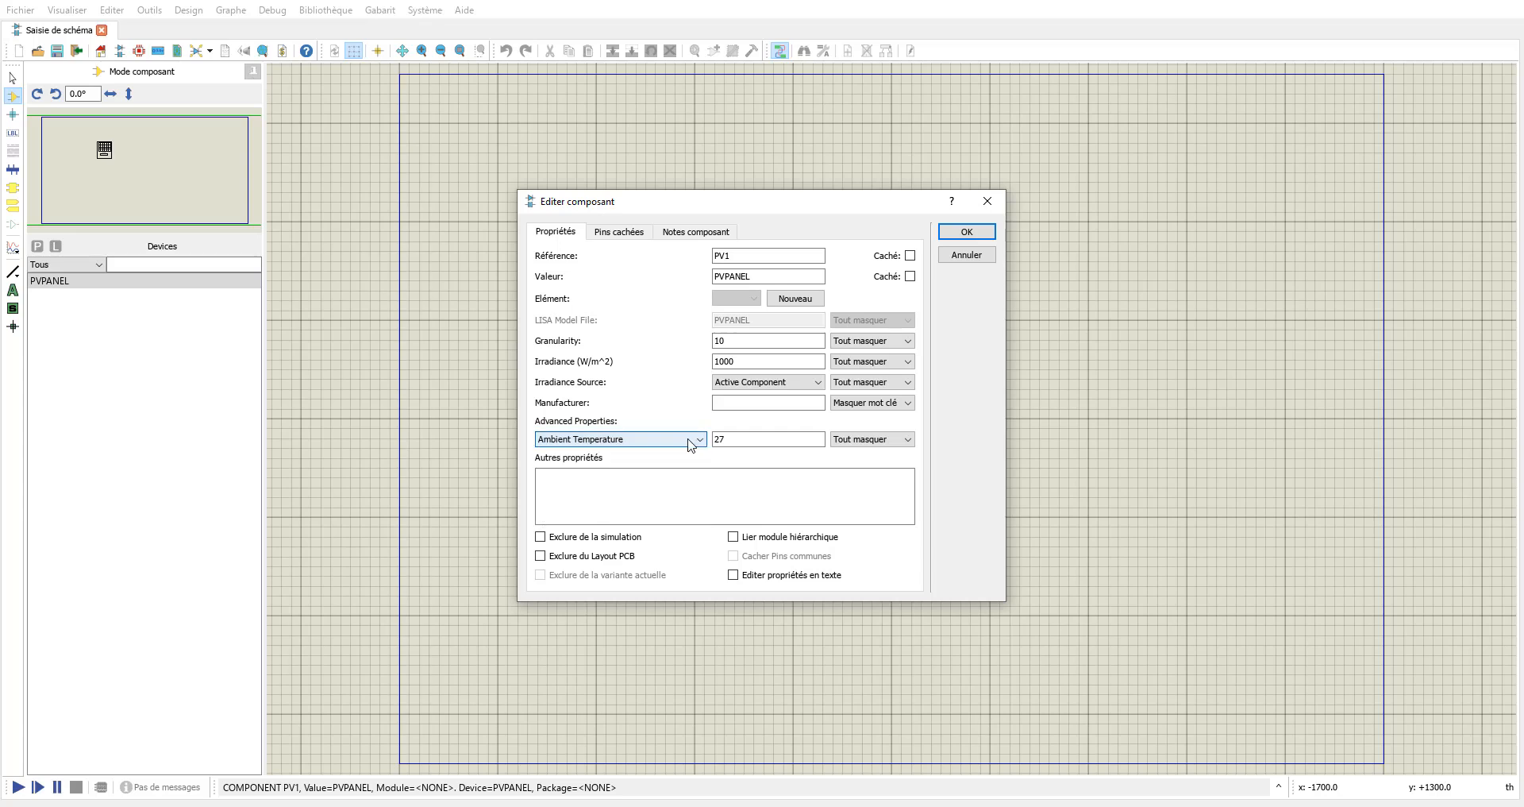
click(691, 442)
click(681, 464)
drag(716, 443, 746, 440)
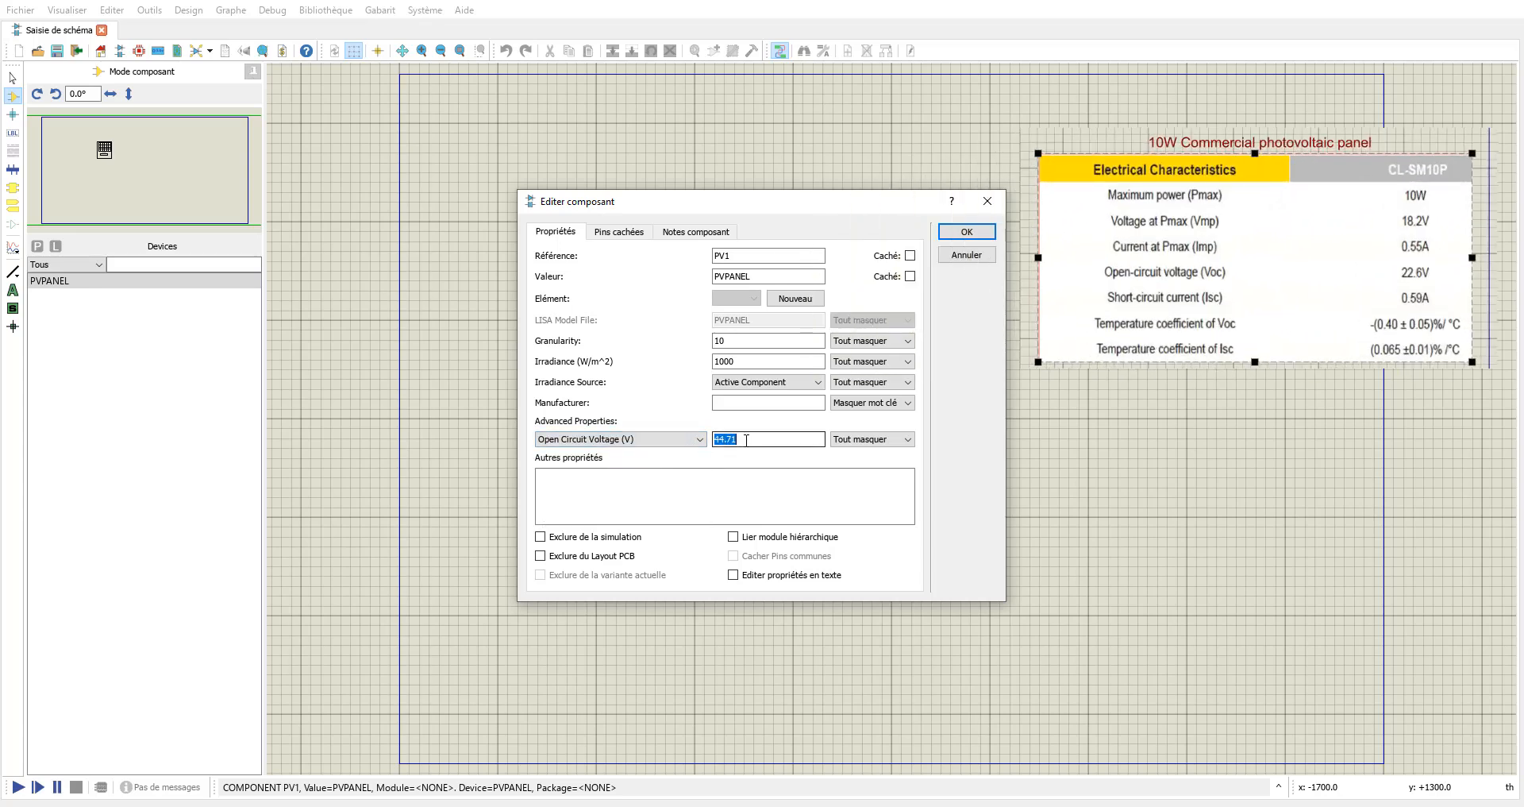
text(22.6)
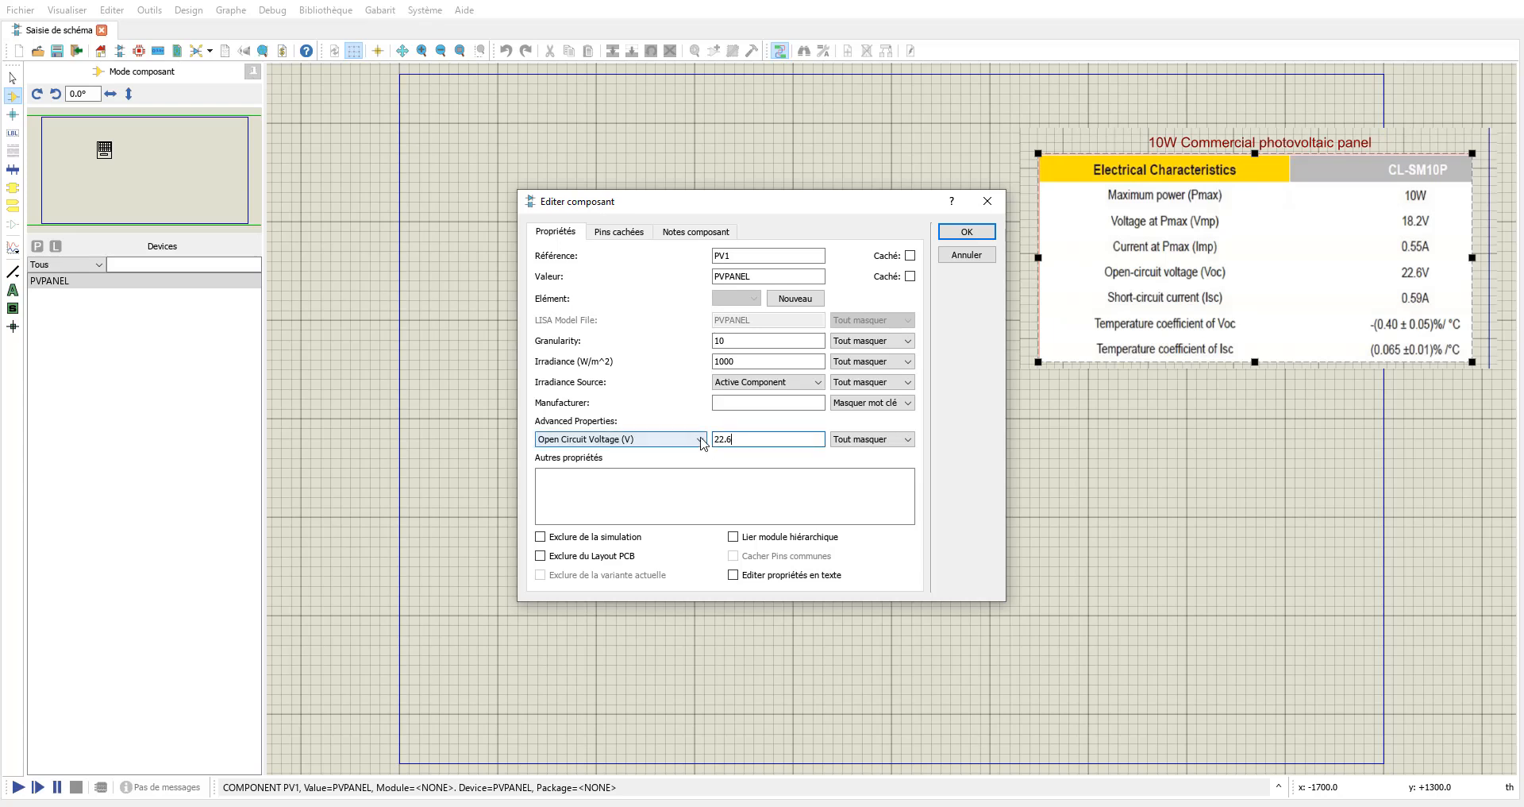
Set the panel's Short Circuit Current to 0.59 A and its Voltage at Pmax to 18.2 V.
click(702, 442)
click(674, 474)
double_click(742, 442)
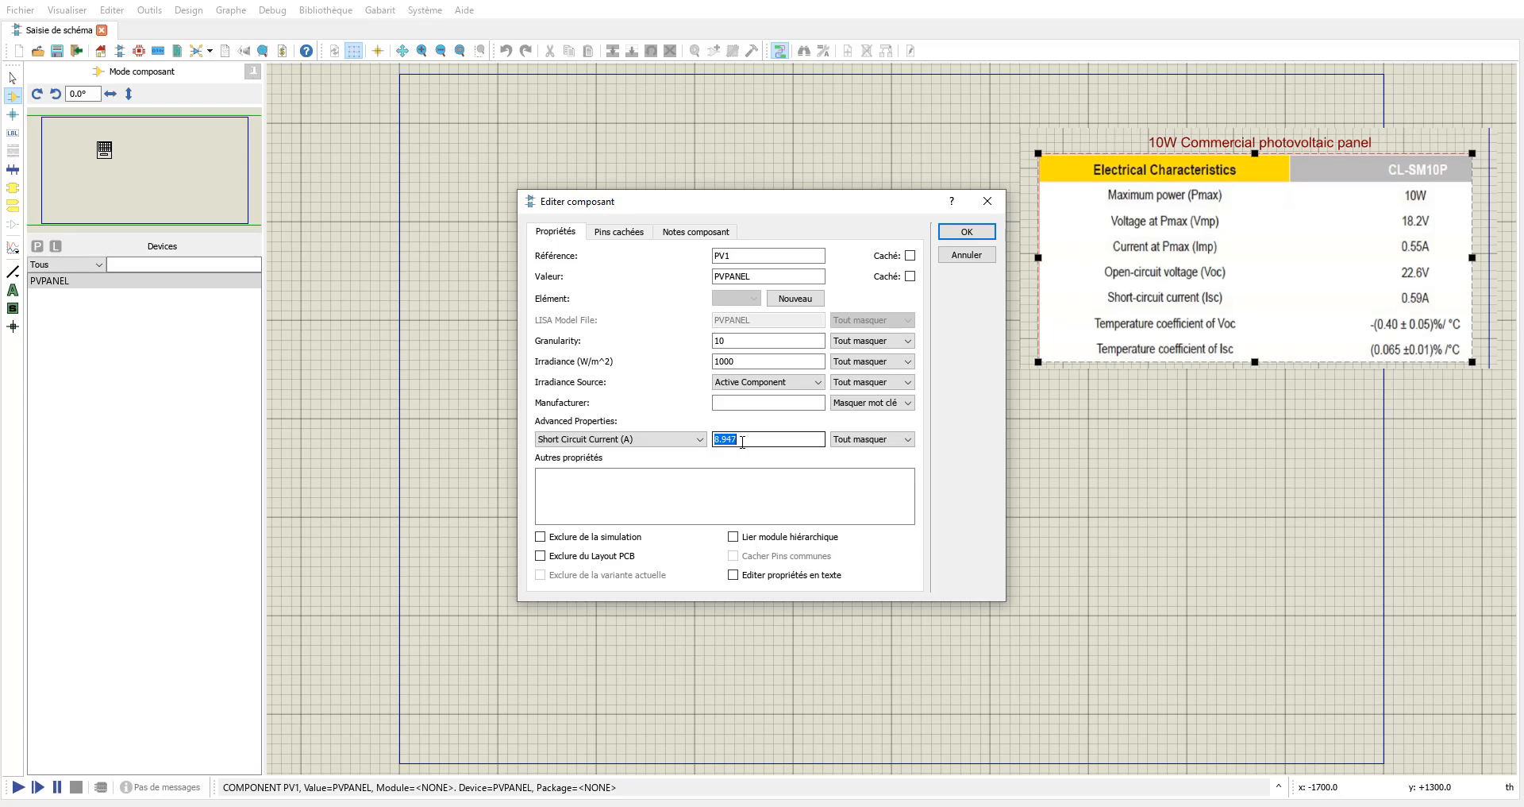
text(0.59)
click(691, 442)
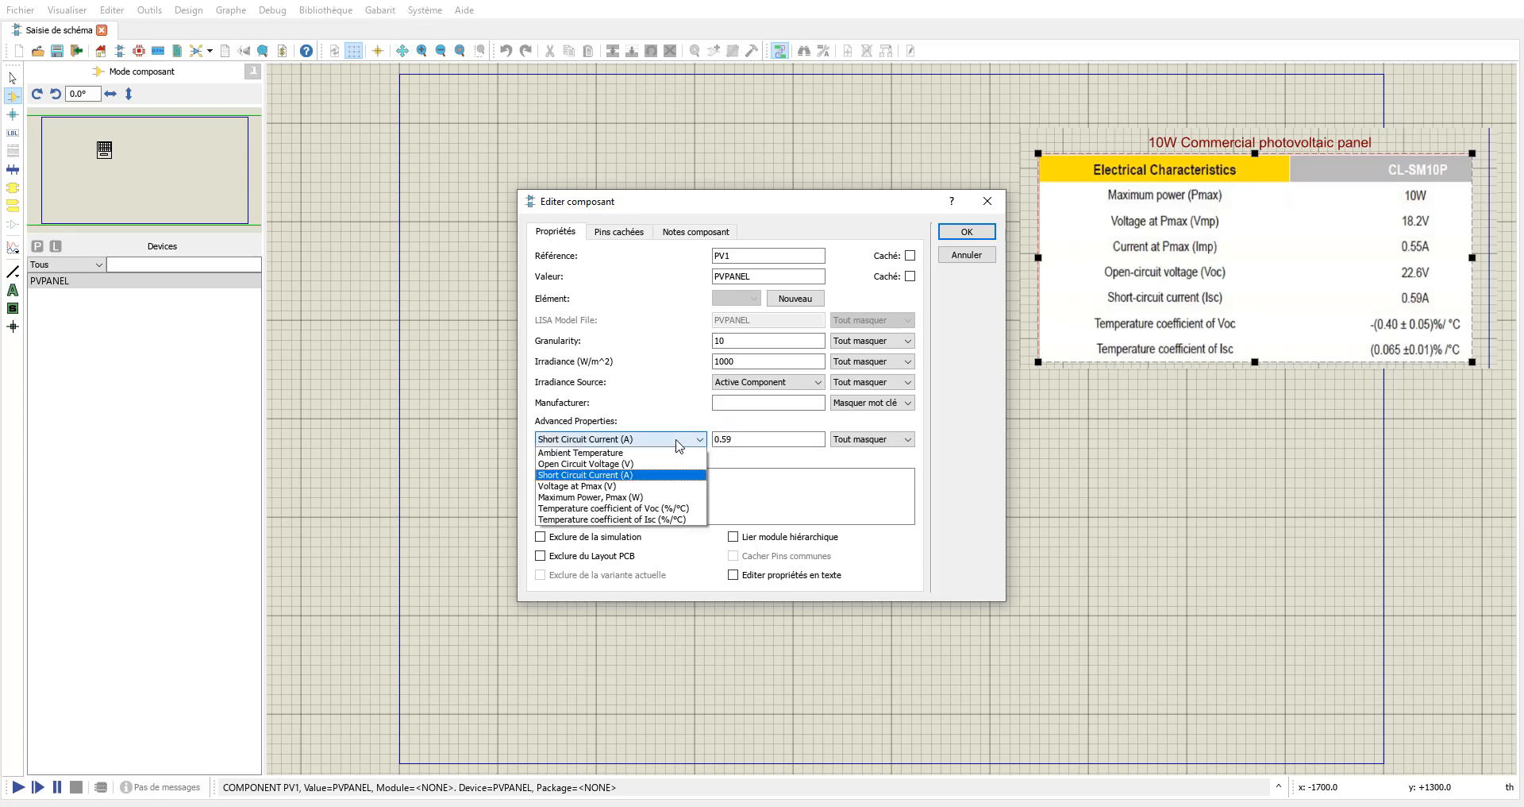
click(643, 486)
drag(725, 439, 753, 438)
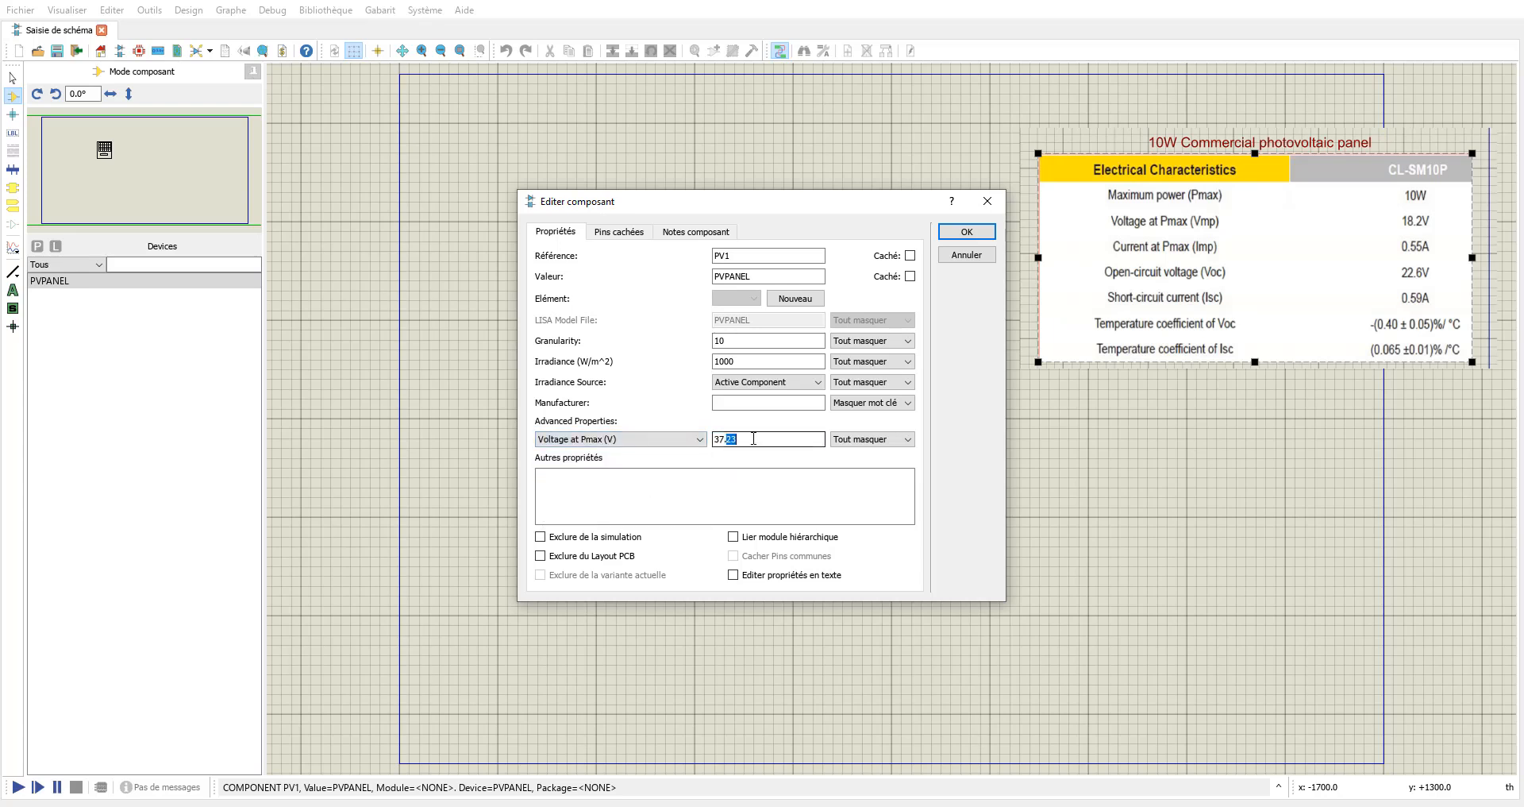
double_click(754, 439)
text(18.2)
Set the panel's Maximum Power to 10 W and replace its Temperature coefficient of Voc with the datasheet value.
click(680, 439)
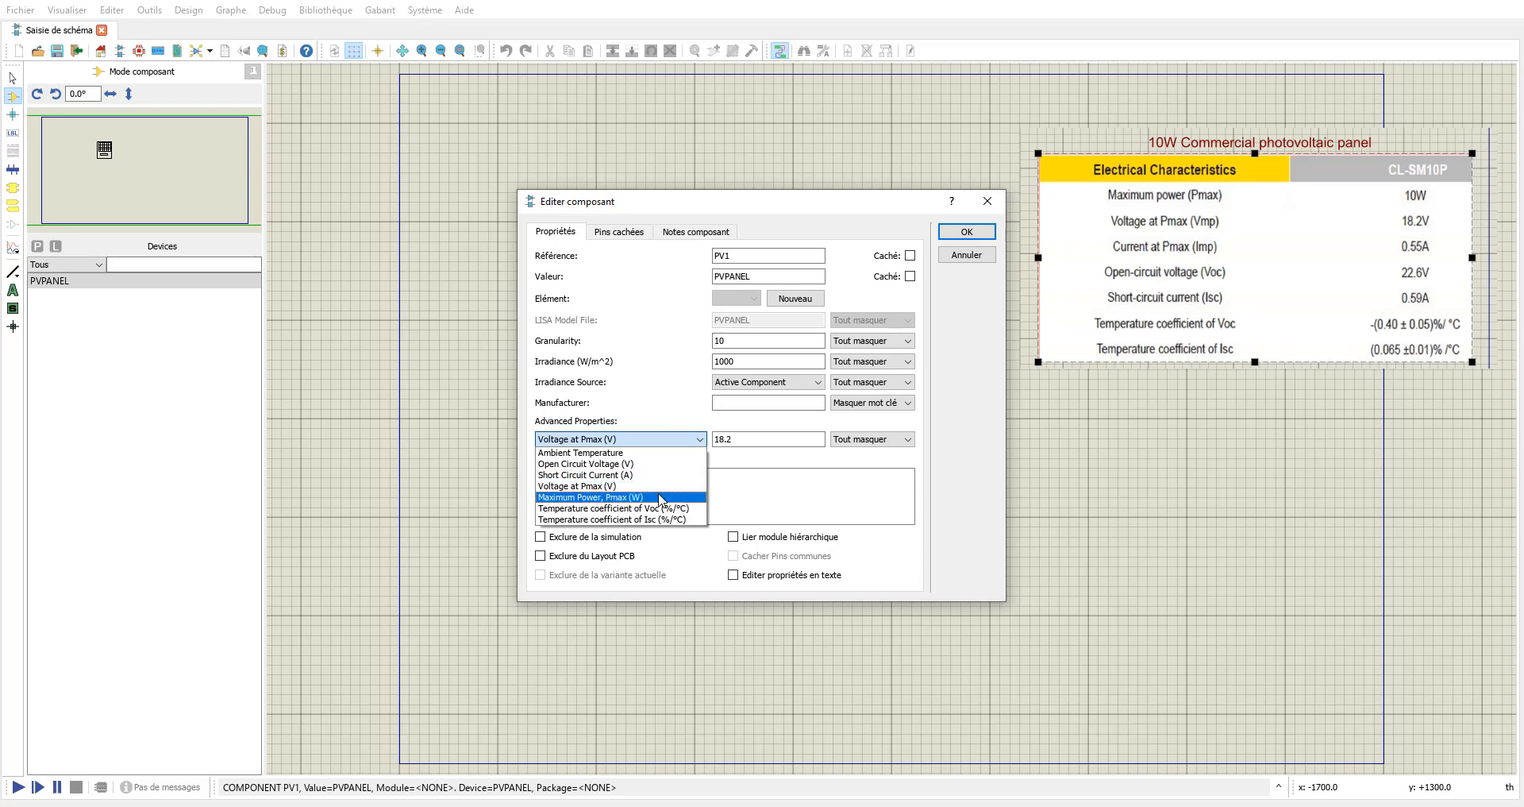
click(681, 496)
double_click(737, 439)
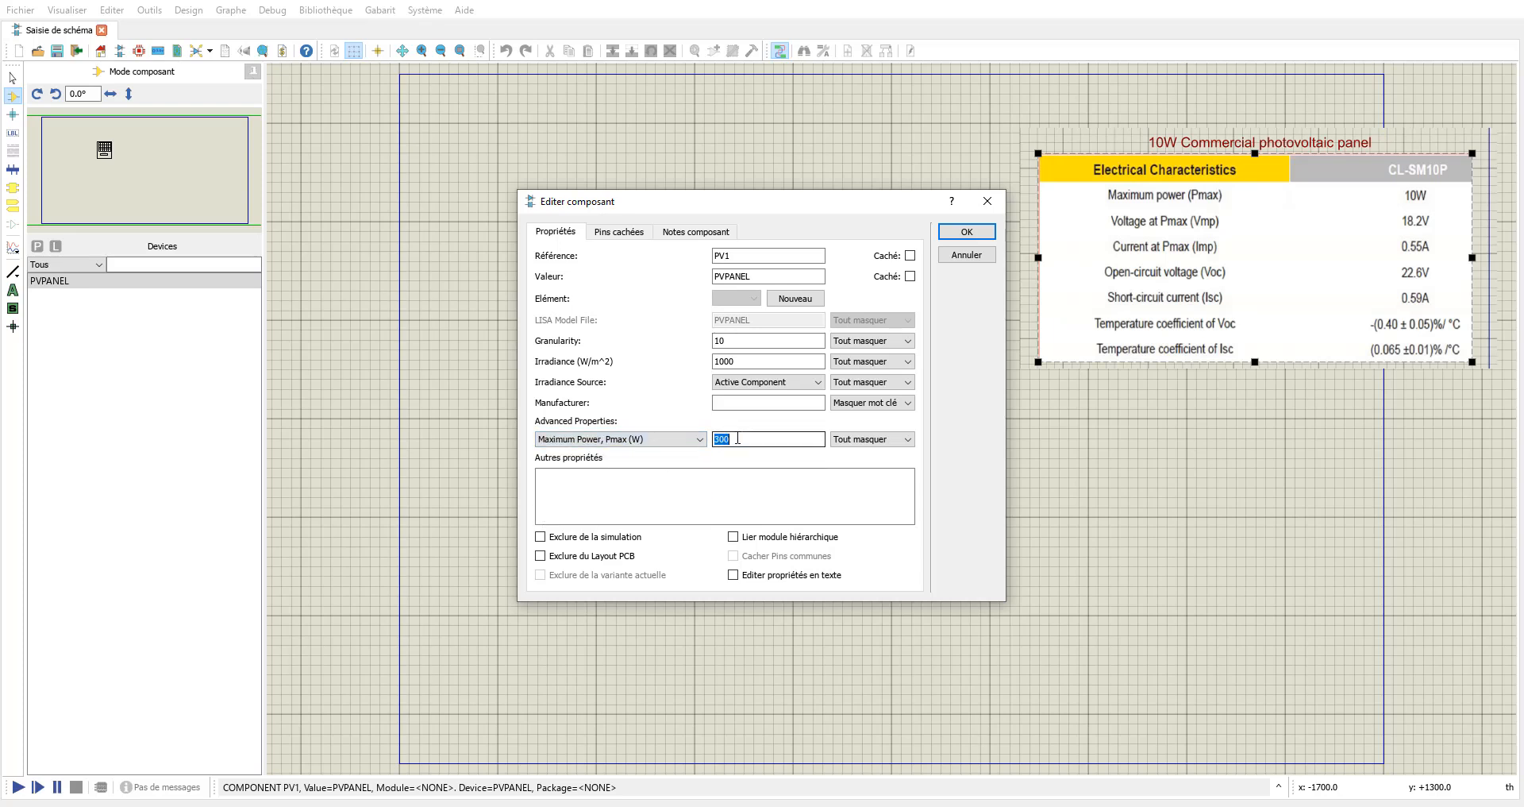
text(10)
click(698, 440)
click(681, 508)
double_click(749, 439)
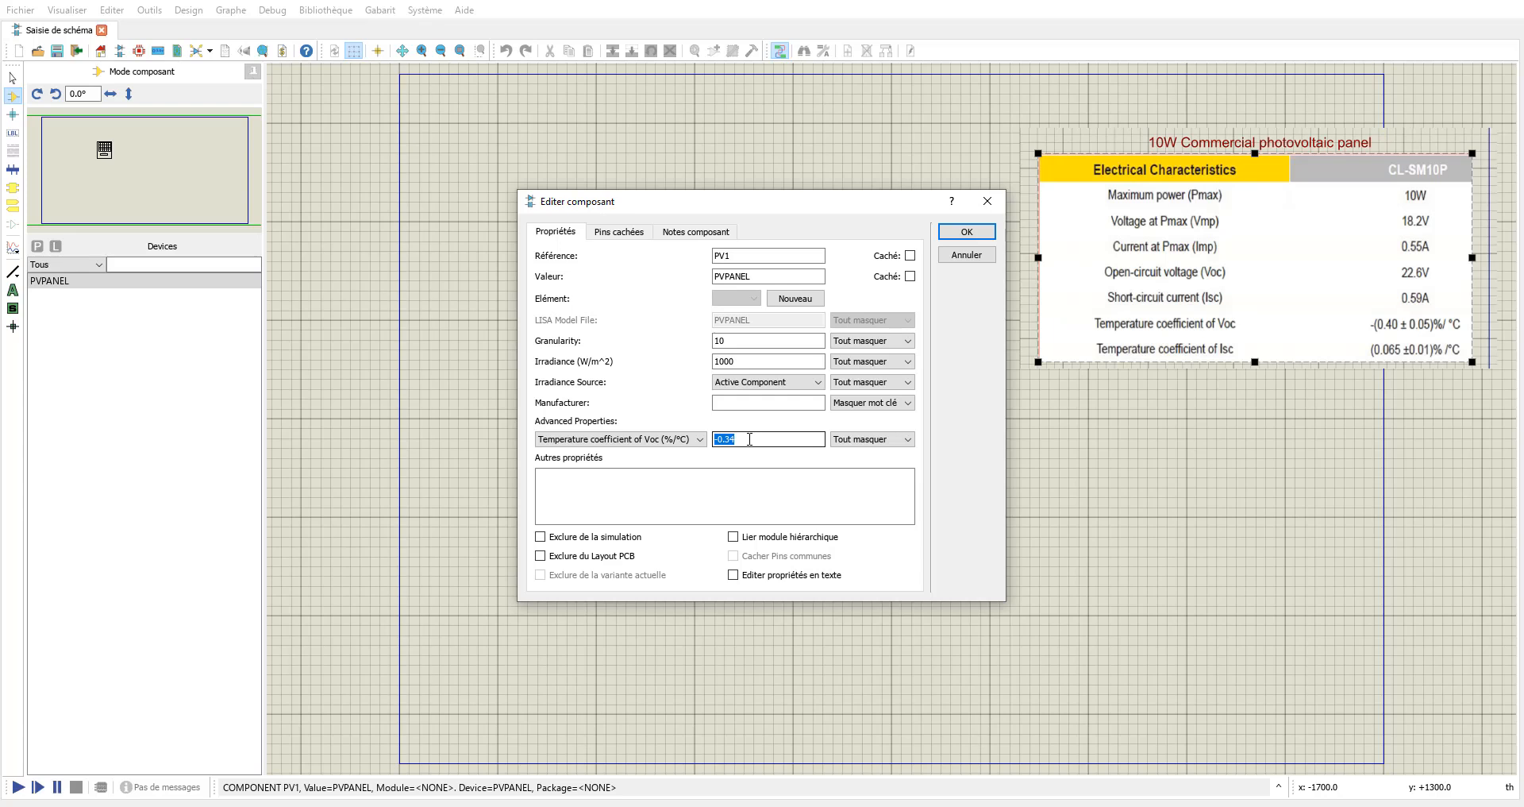
text(0)
Set the panel's Temperature coefficient of Isc to 0.065 %/°C and apply the edited component properties.
click(680, 439)
click(680, 519)
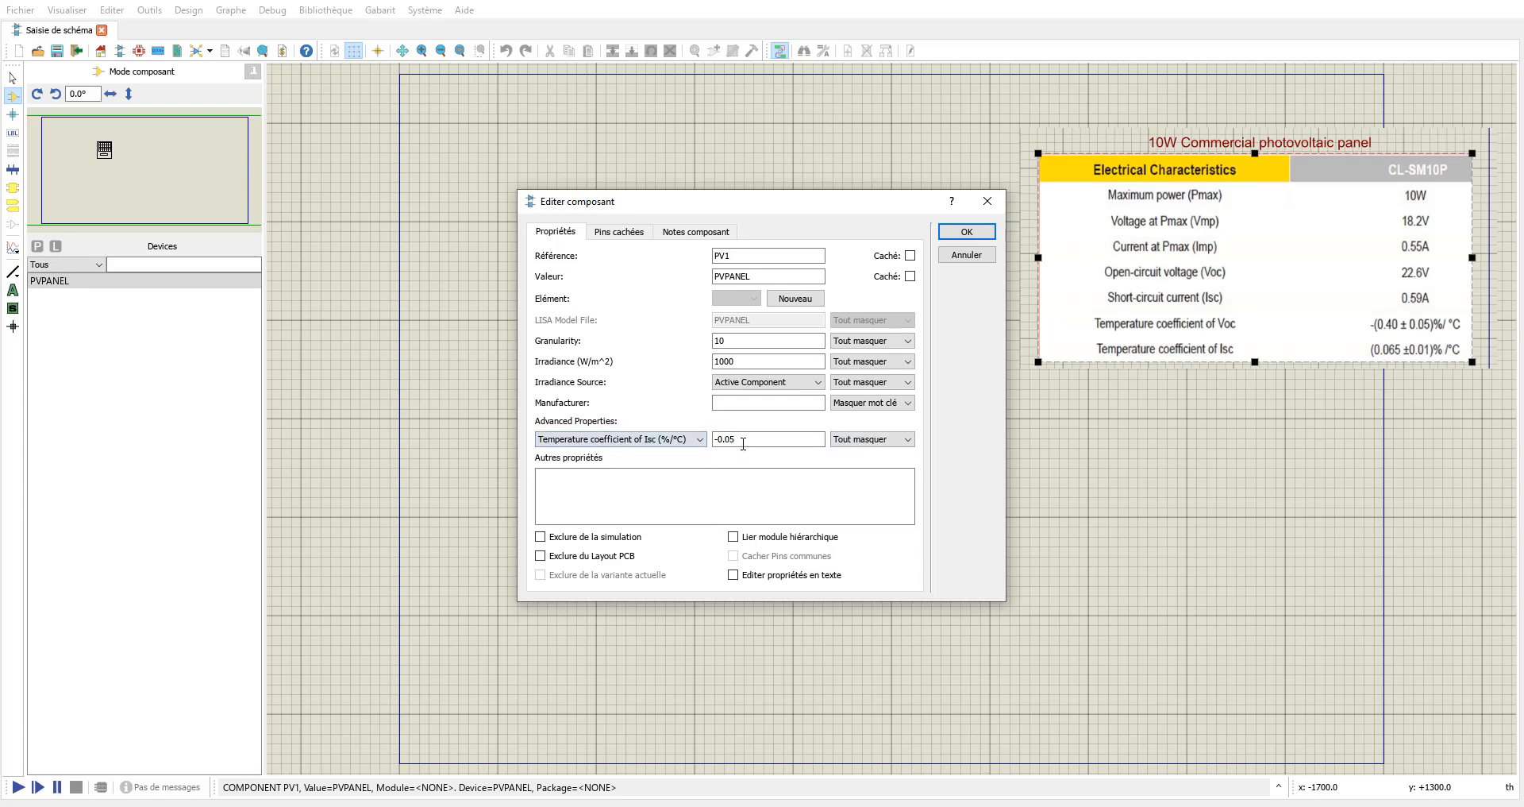
click(744, 441)
text(0.065)
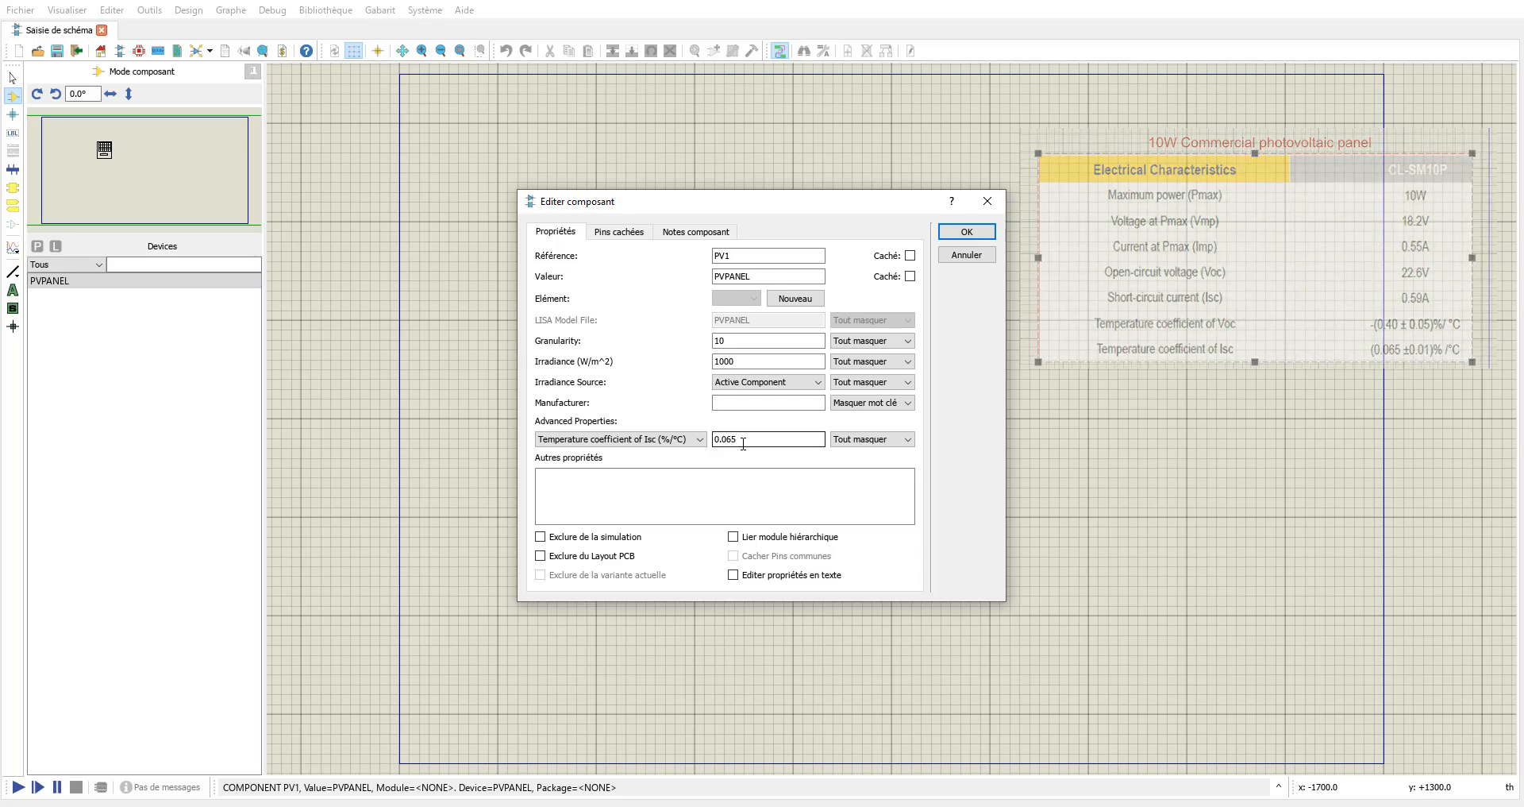
click(967, 231)
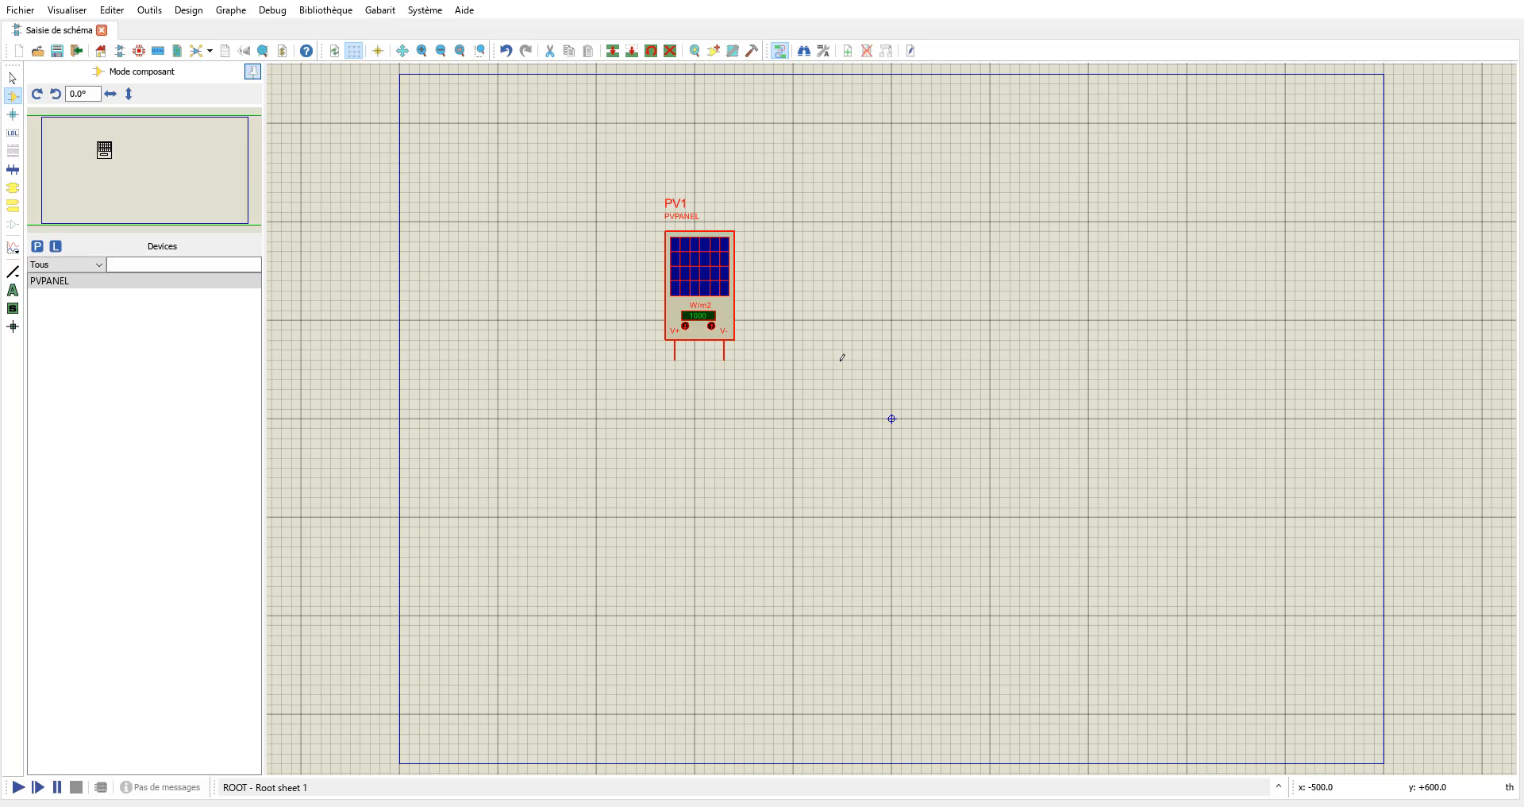
Add the generic resistor RES from the component library and place it horizontally below the photovoltaic panel.
click(37, 247)
text(res)
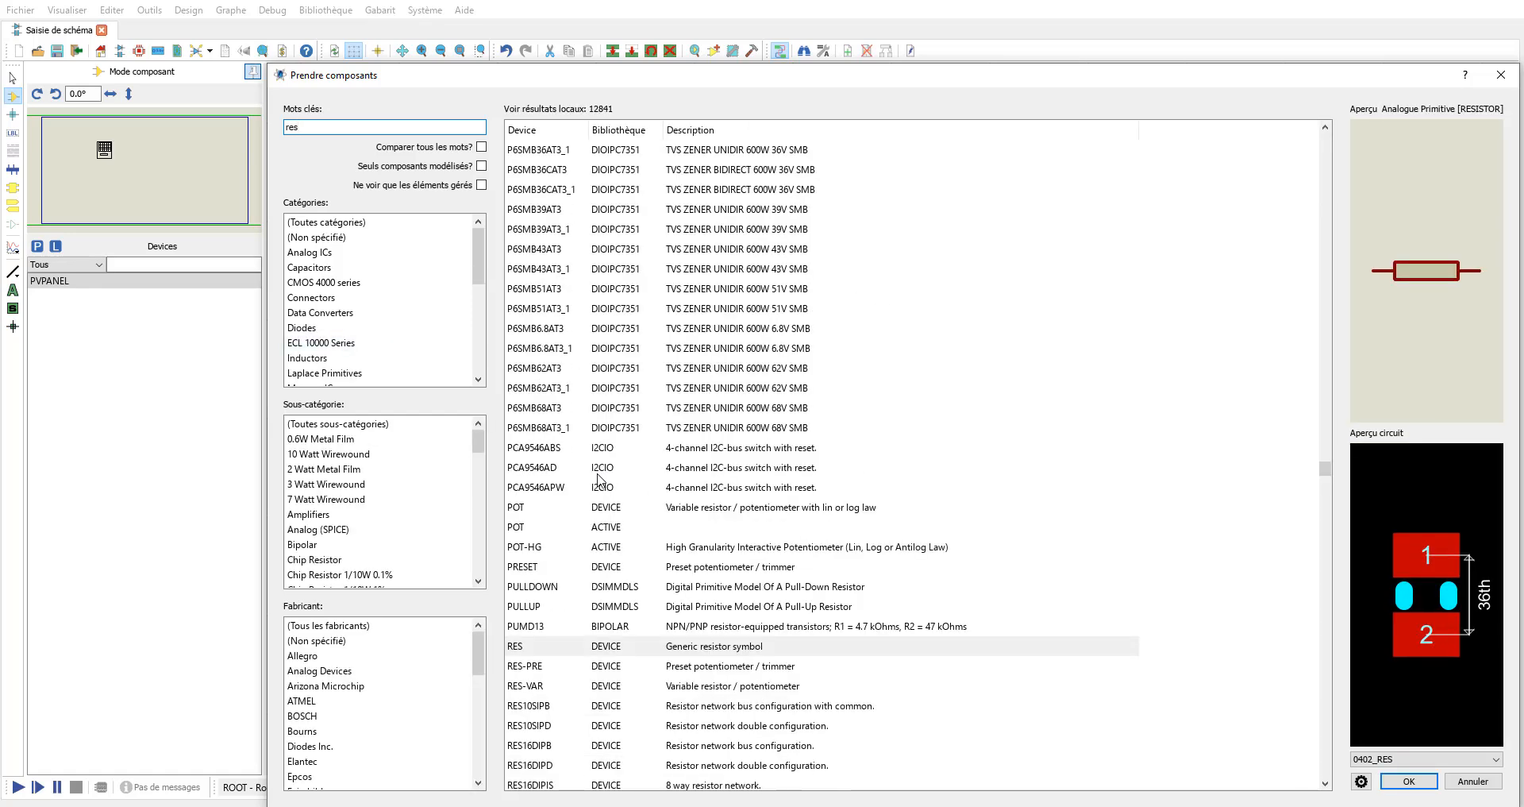
double_click(571, 591)
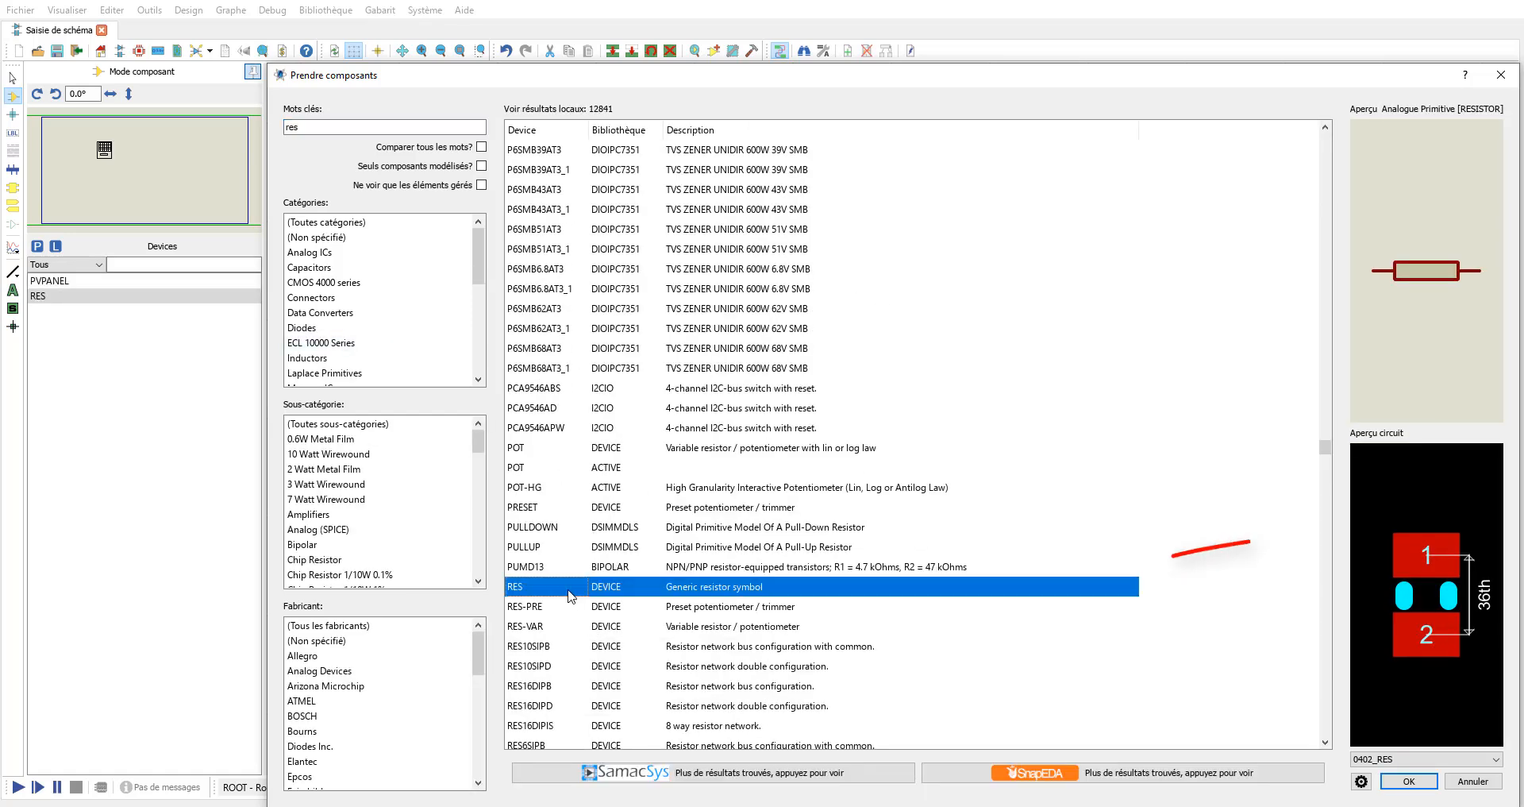
click(1409, 781)
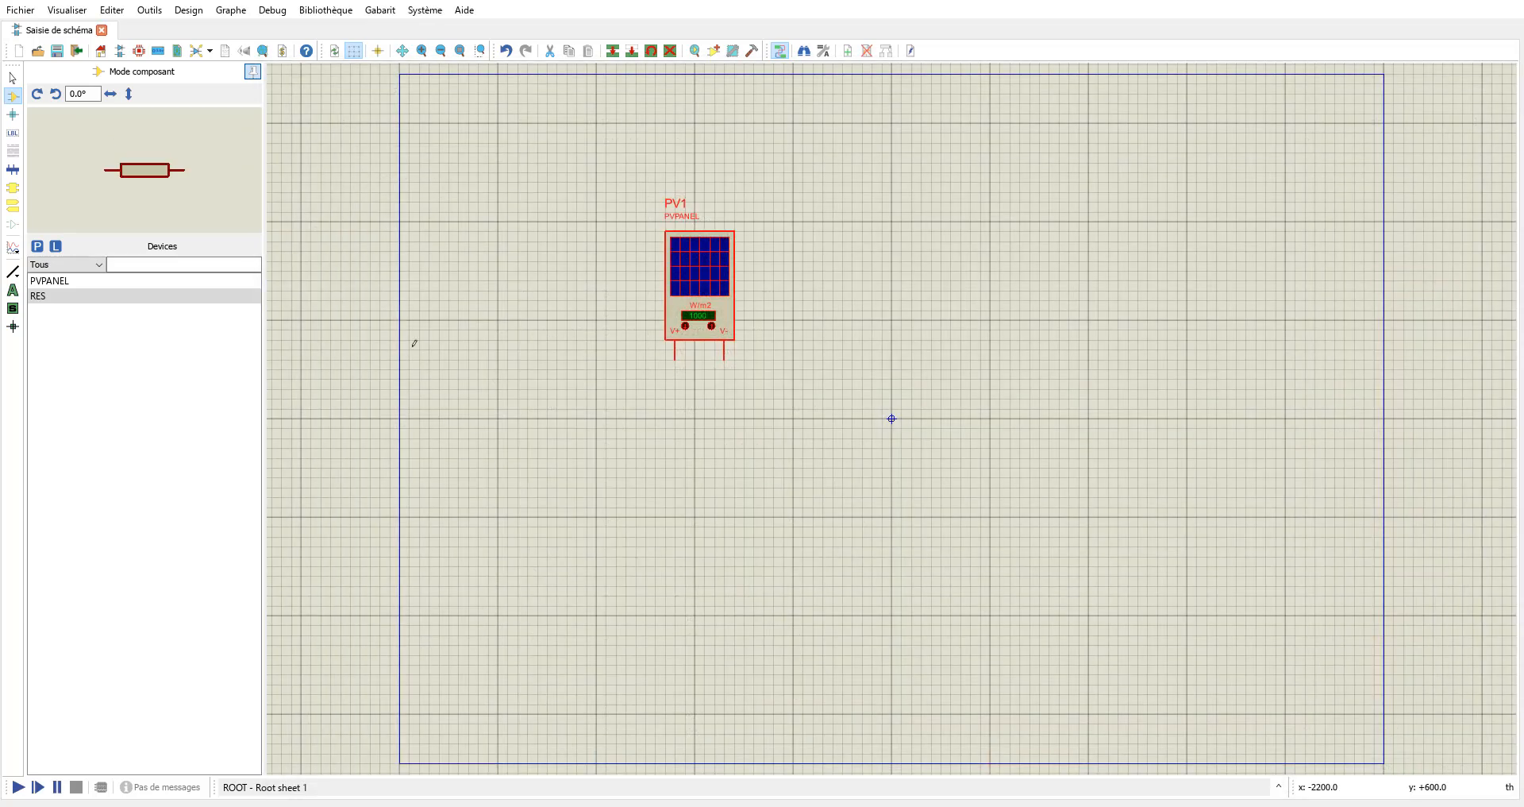
click(705, 427)
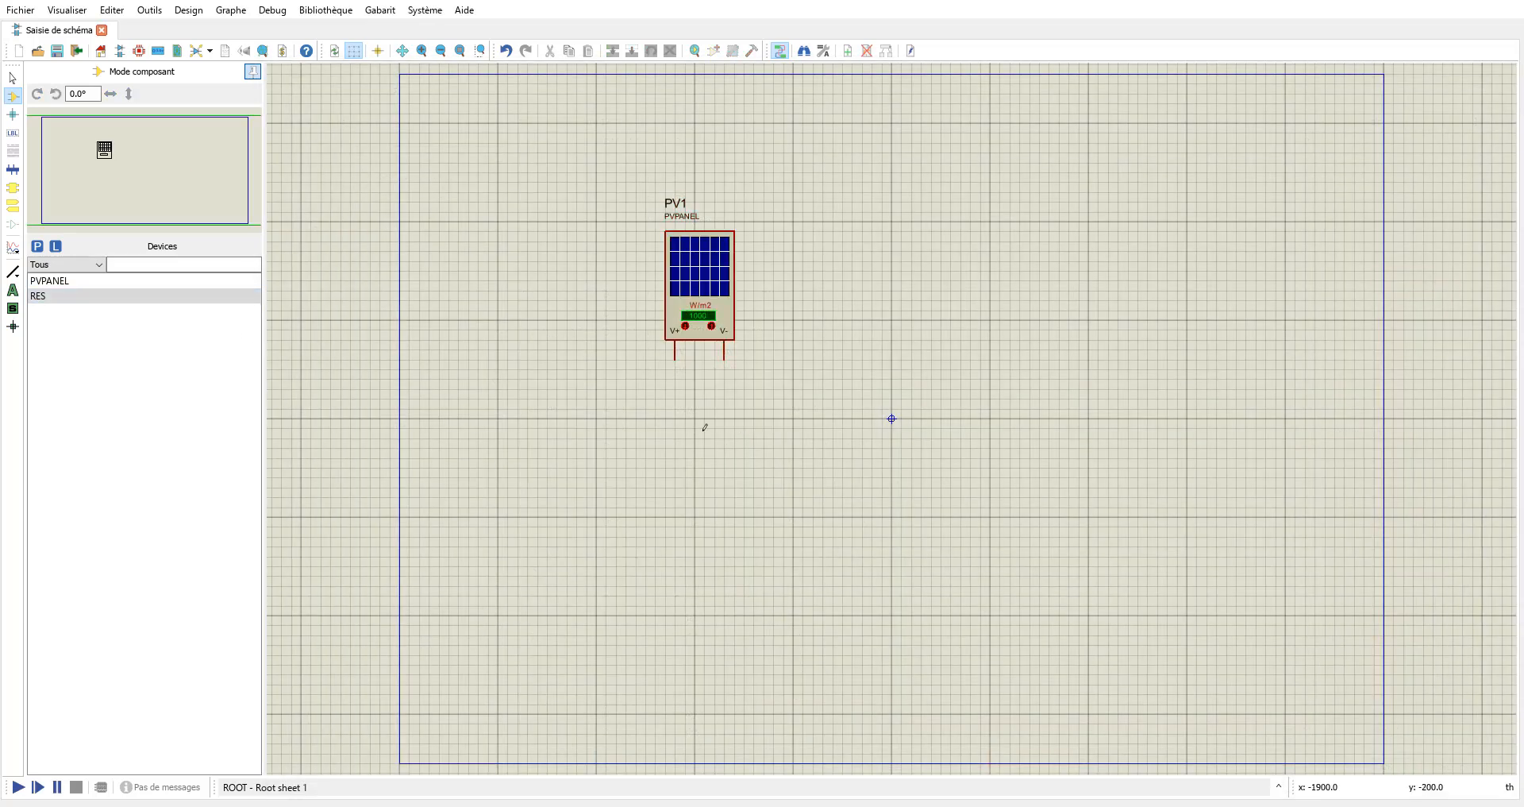
click(705, 426)
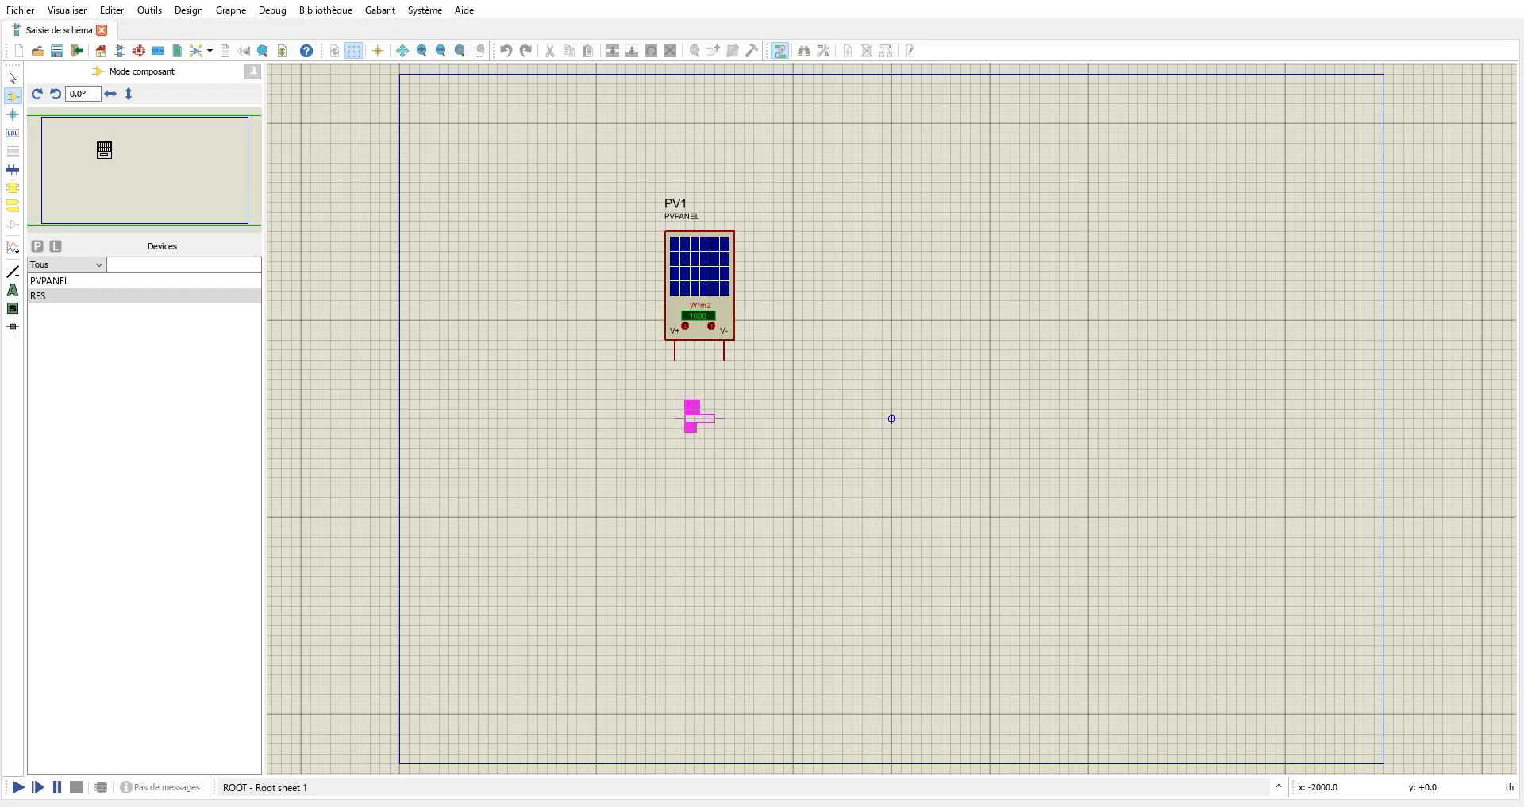
click(698, 418)
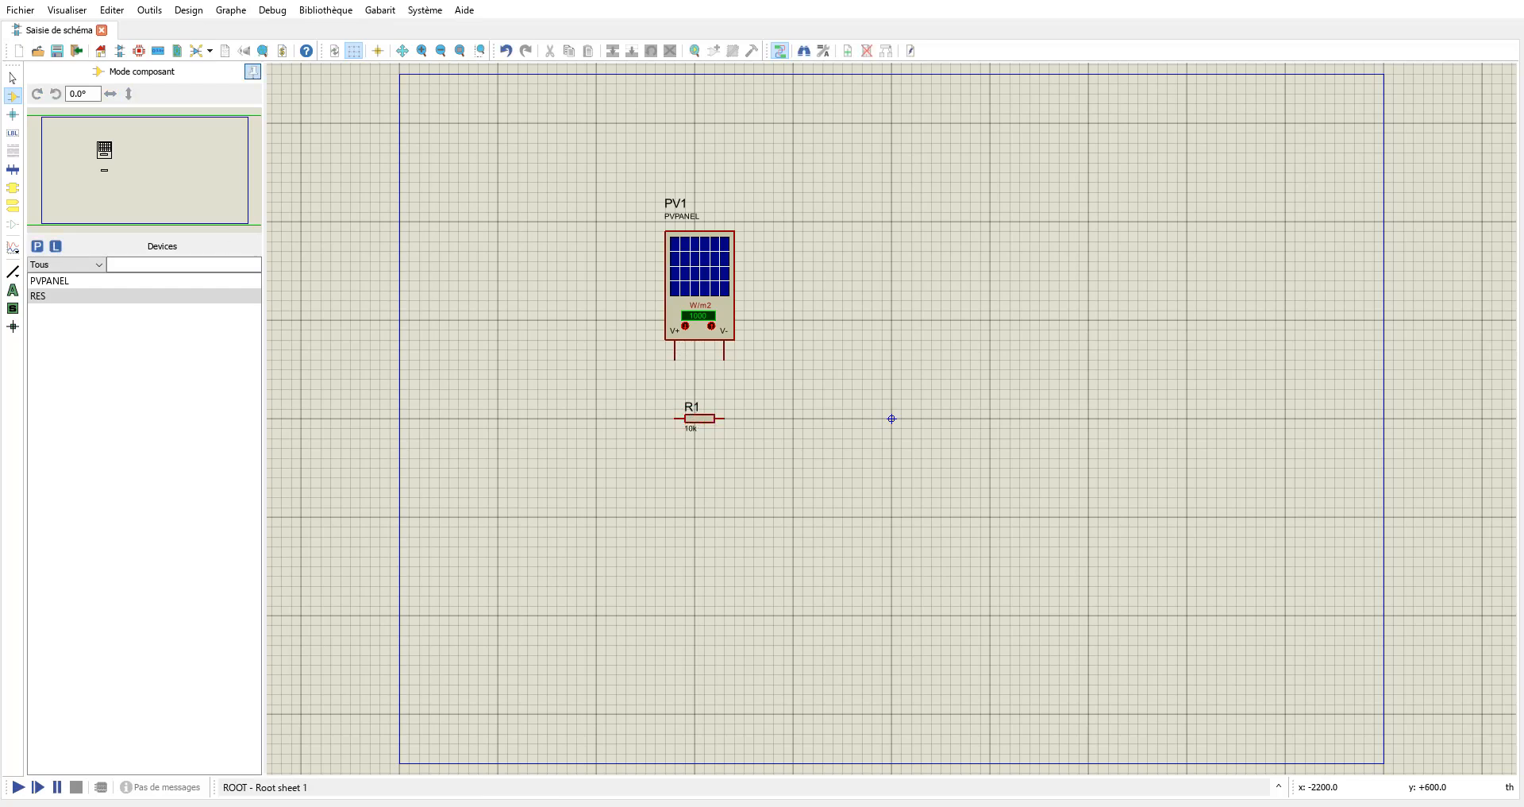
Wire the panel's V+ and V- pins to the left and right ends of the resistor.
click(12, 78)
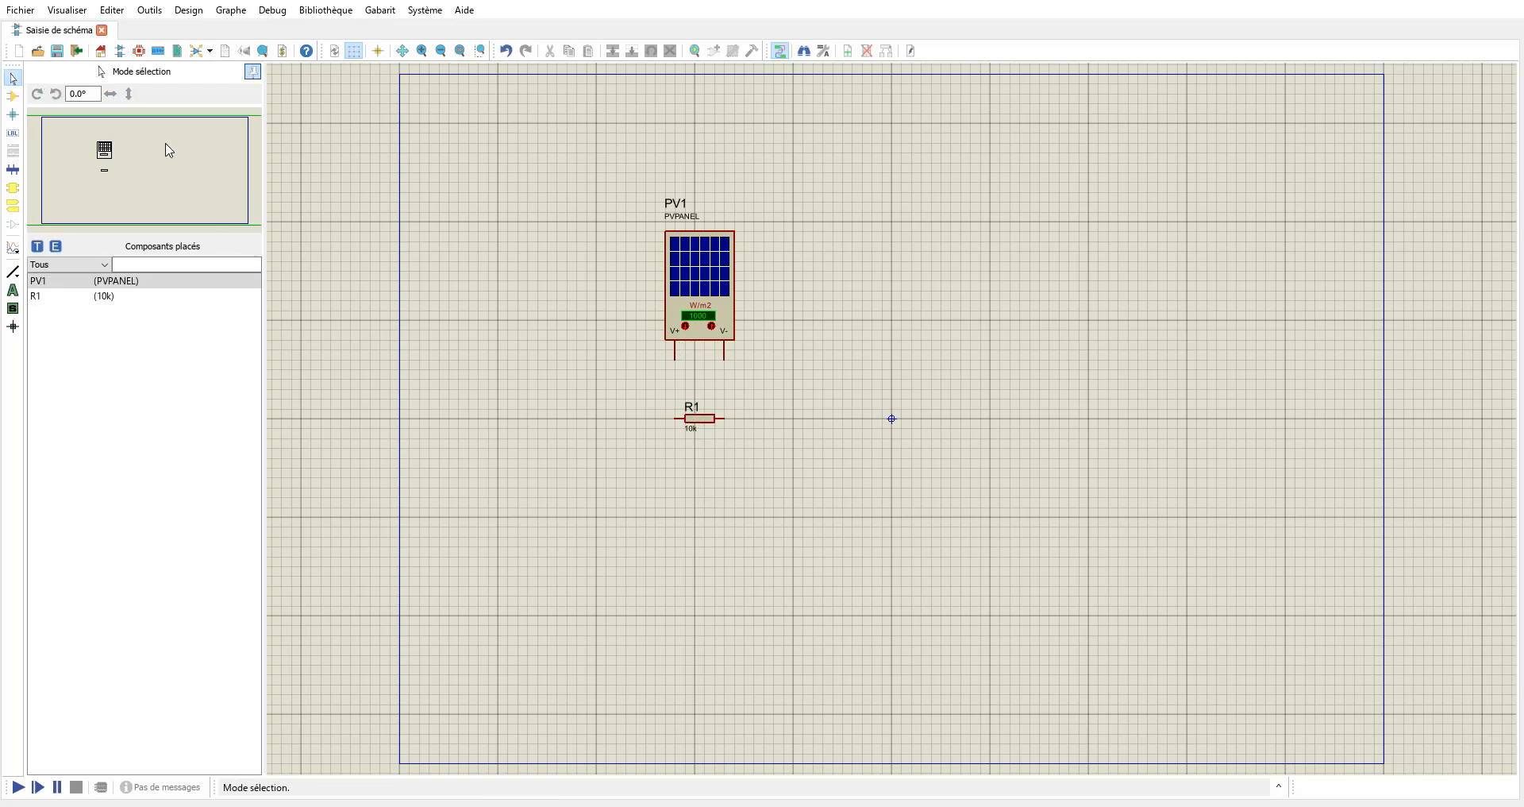
click(675, 357)
click(676, 418)
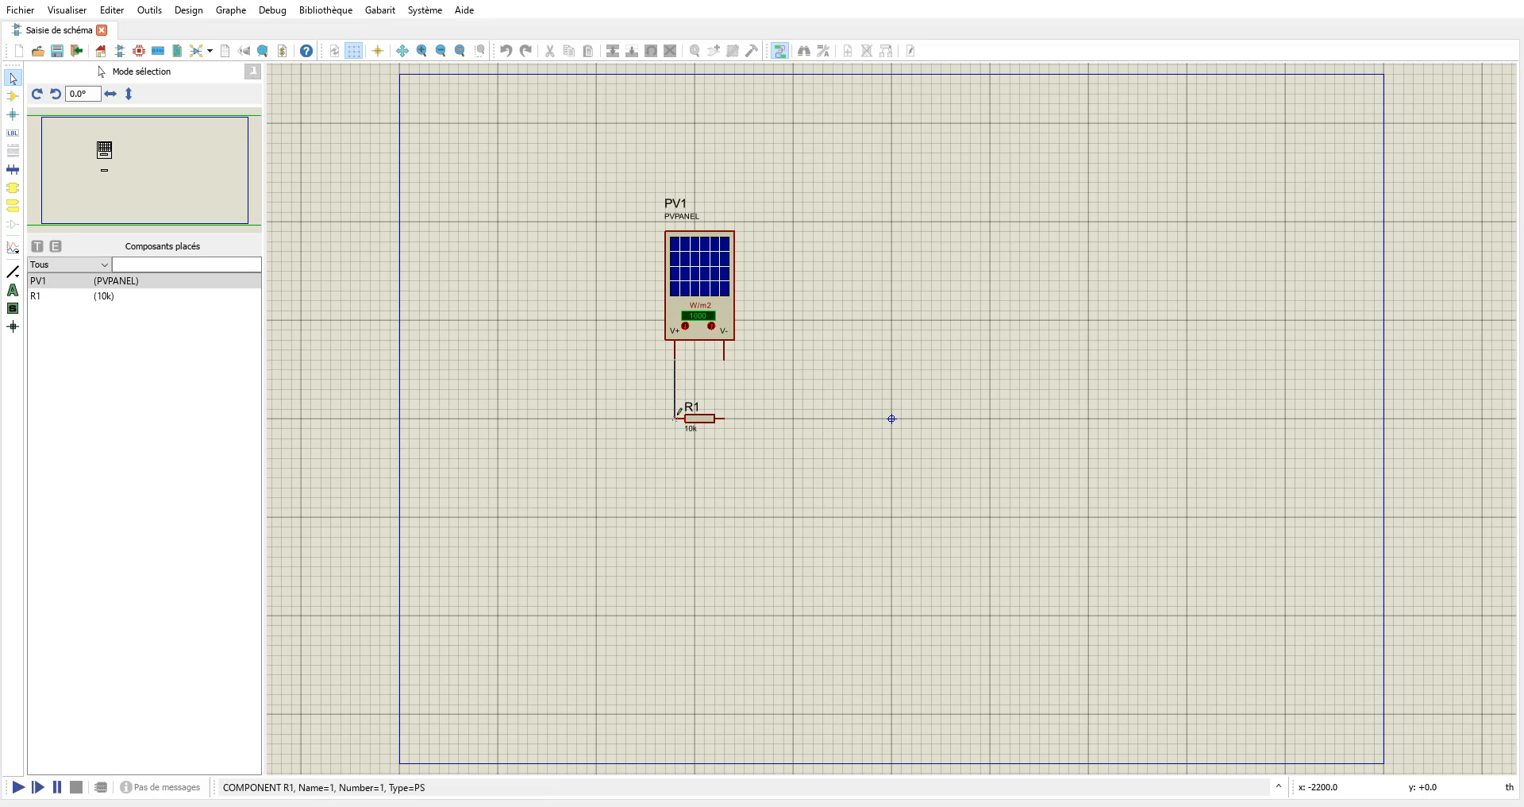
click(725, 360)
click(724, 418)
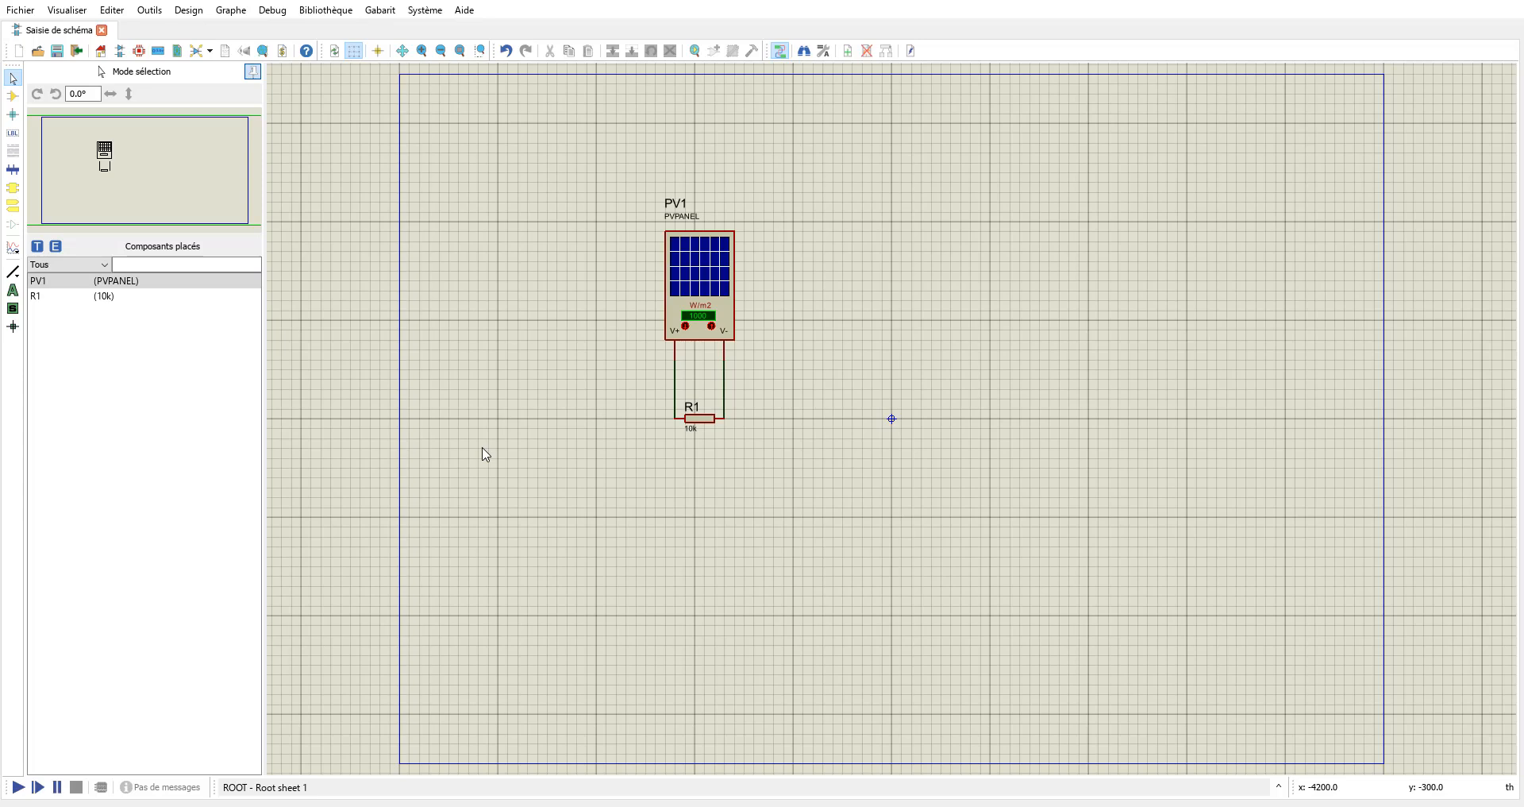
Place a DC generator to the left of the resistor and name it VMP.
click(13, 249)
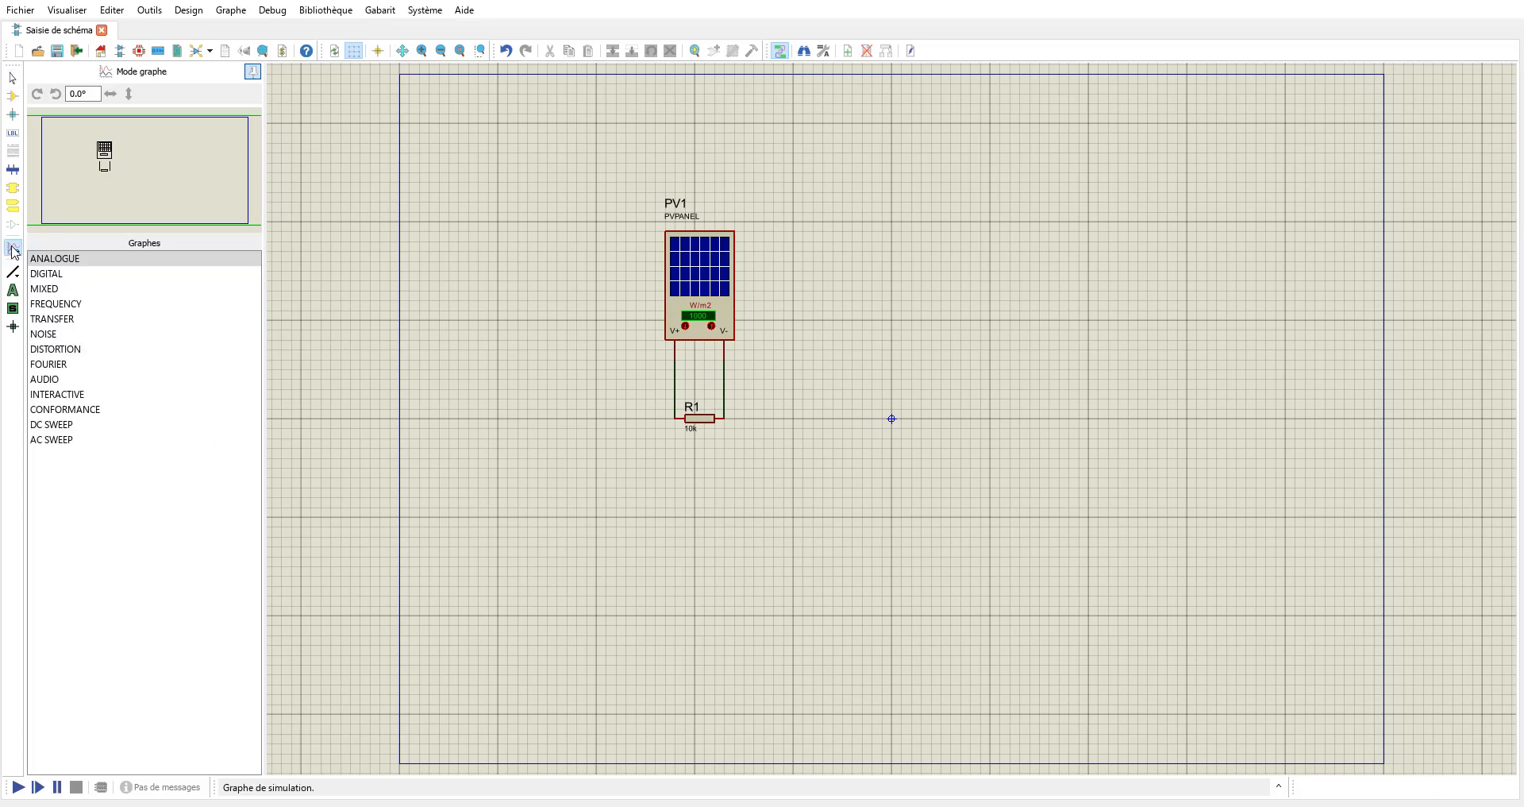
right_click(13, 251)
click(45, 295)
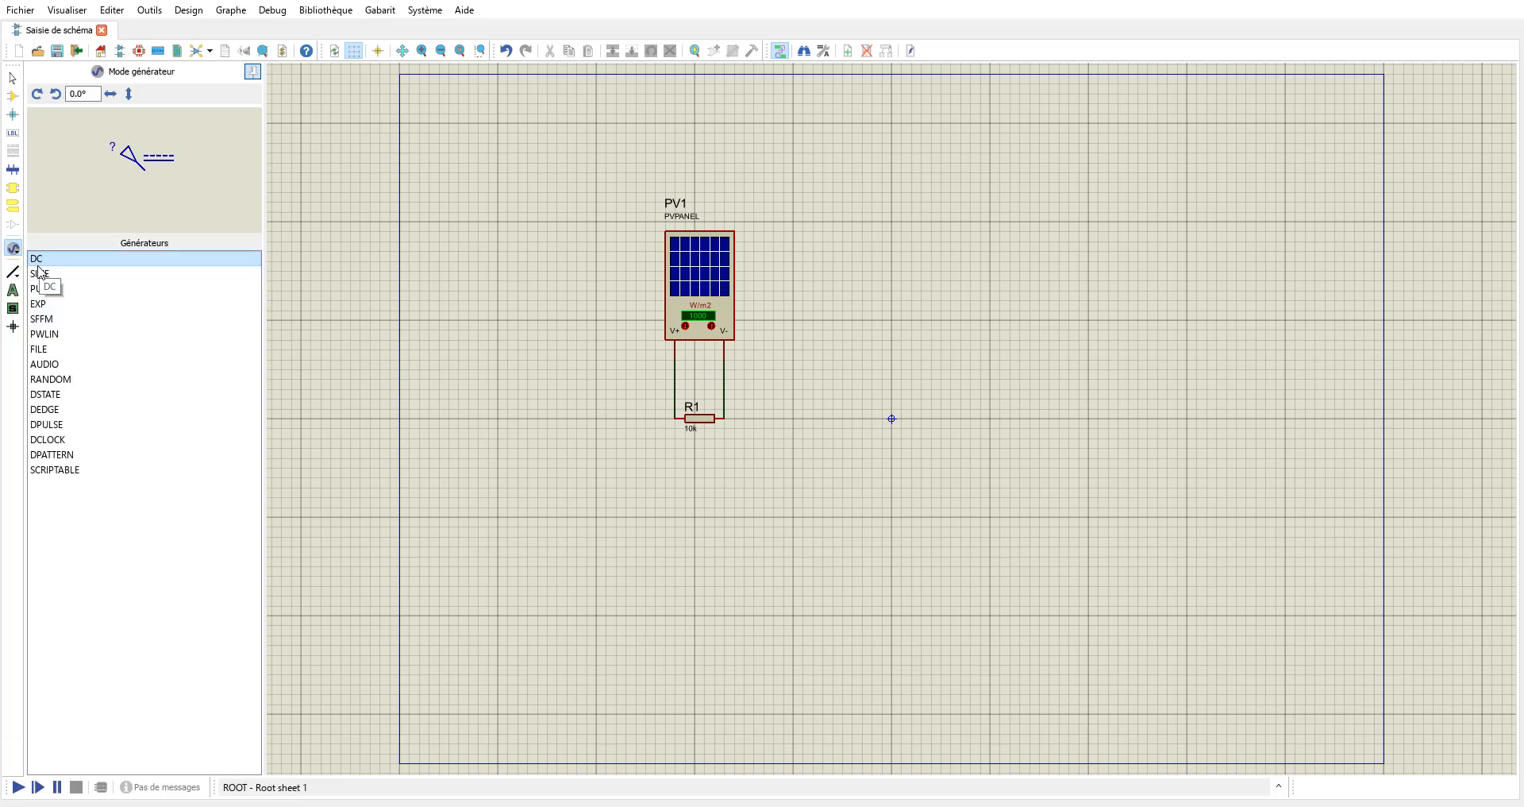
click(511, 387)
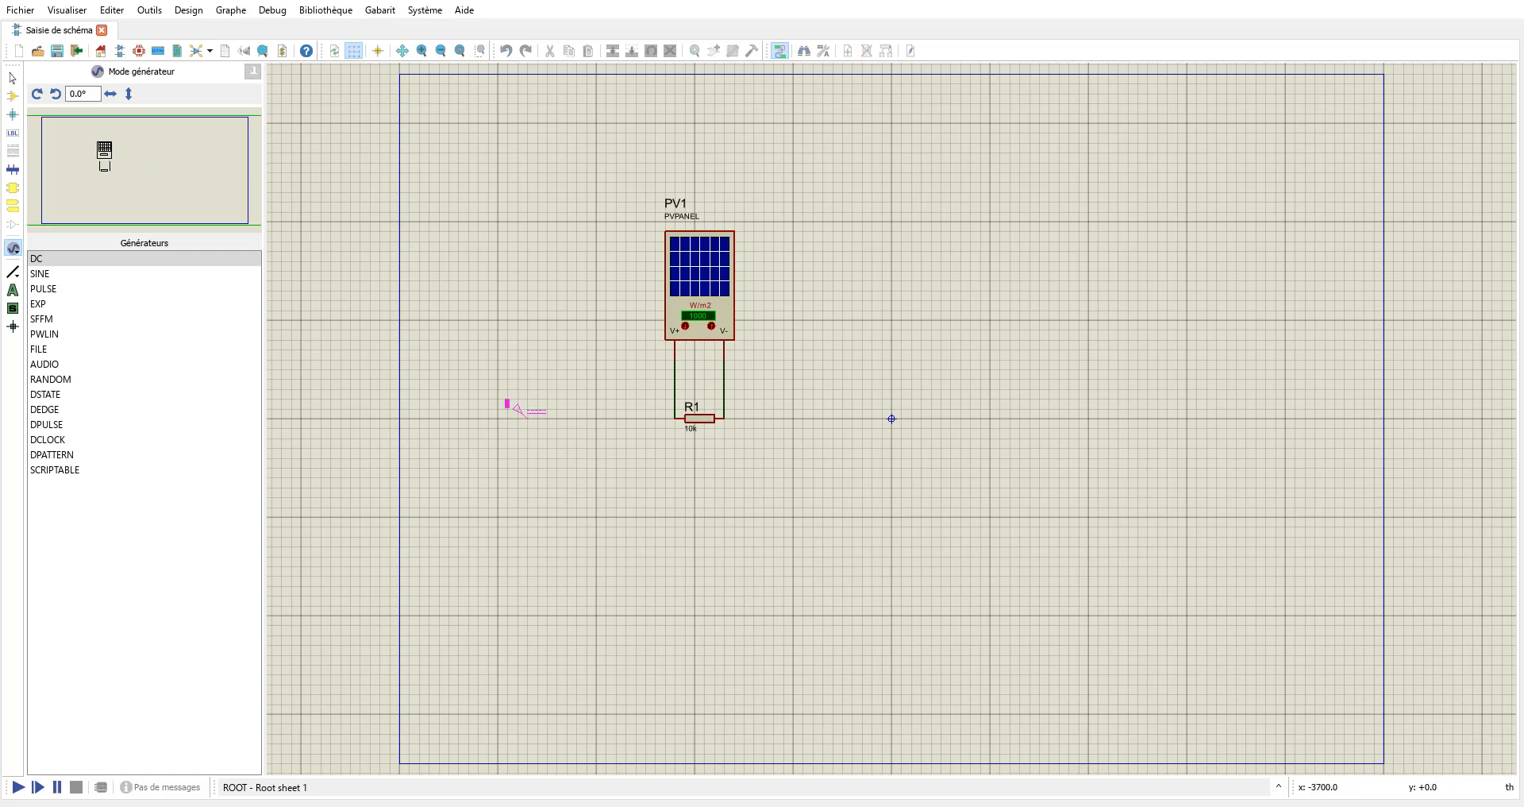
click(527, 405)
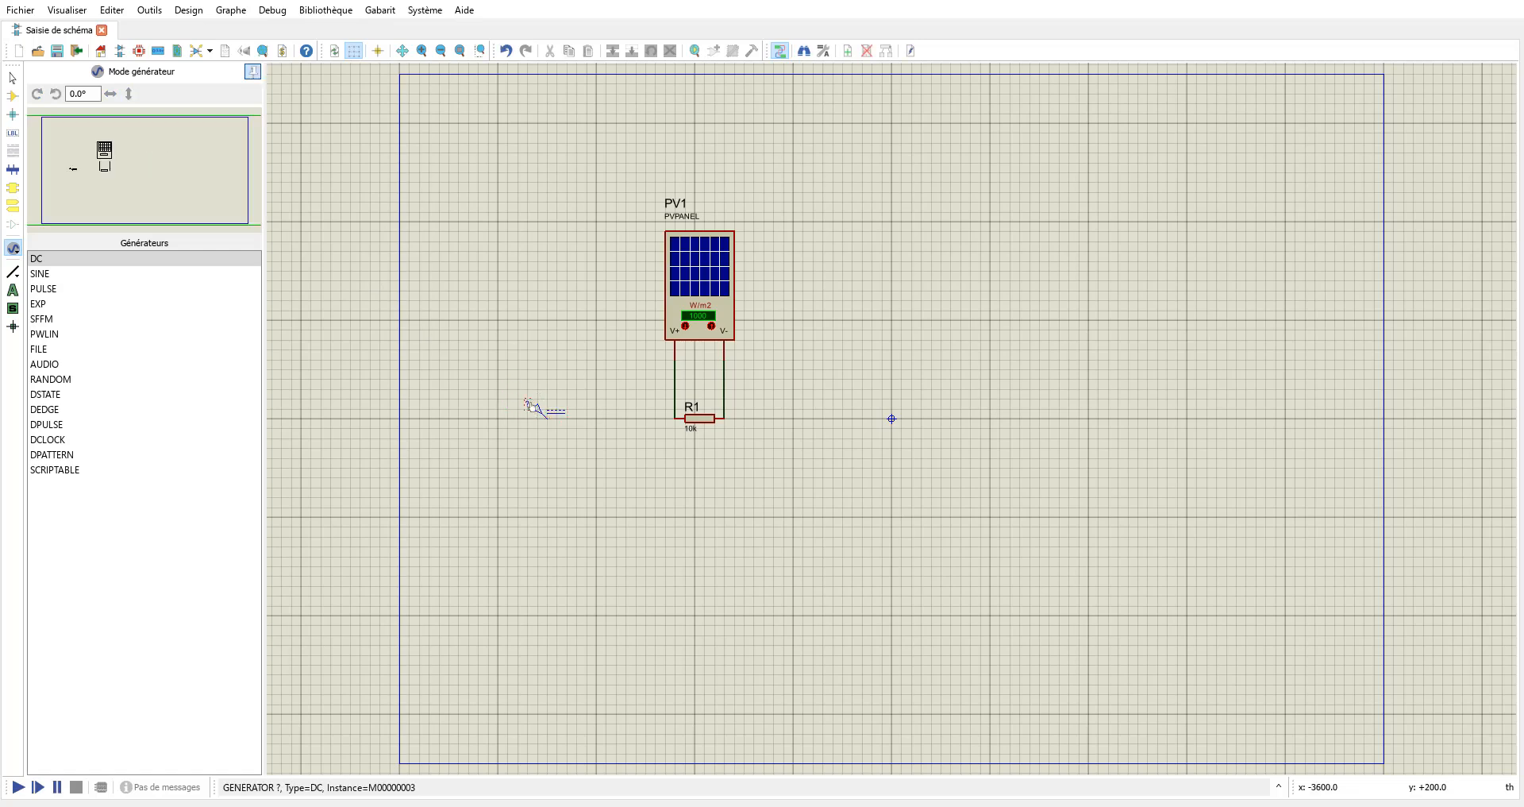
click(532, 406)
click(532, 407)
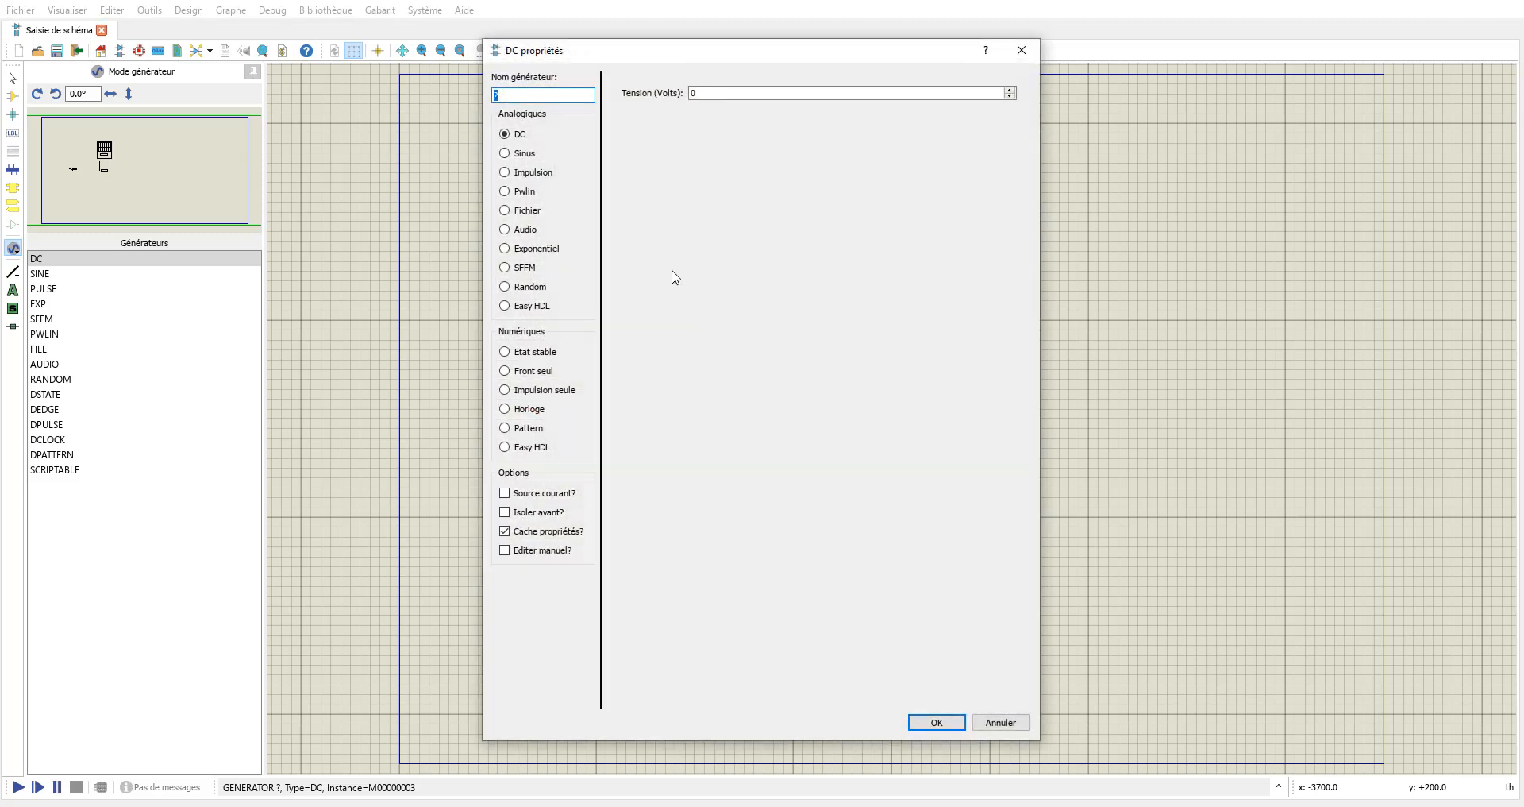
text(VMP)
key(Return)
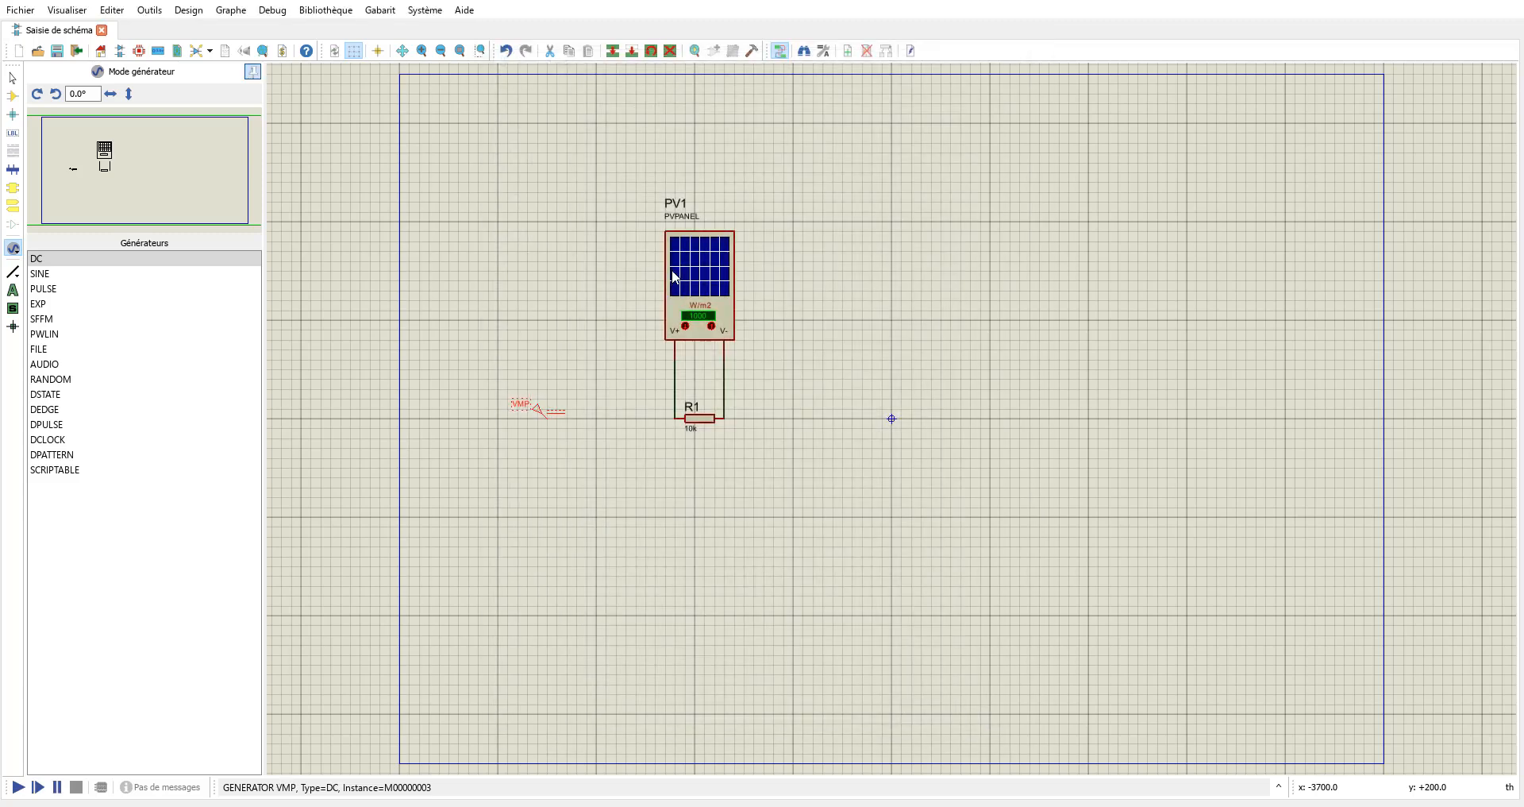
Wire the resistor's left end to the VMP generator.
click(13, 77)
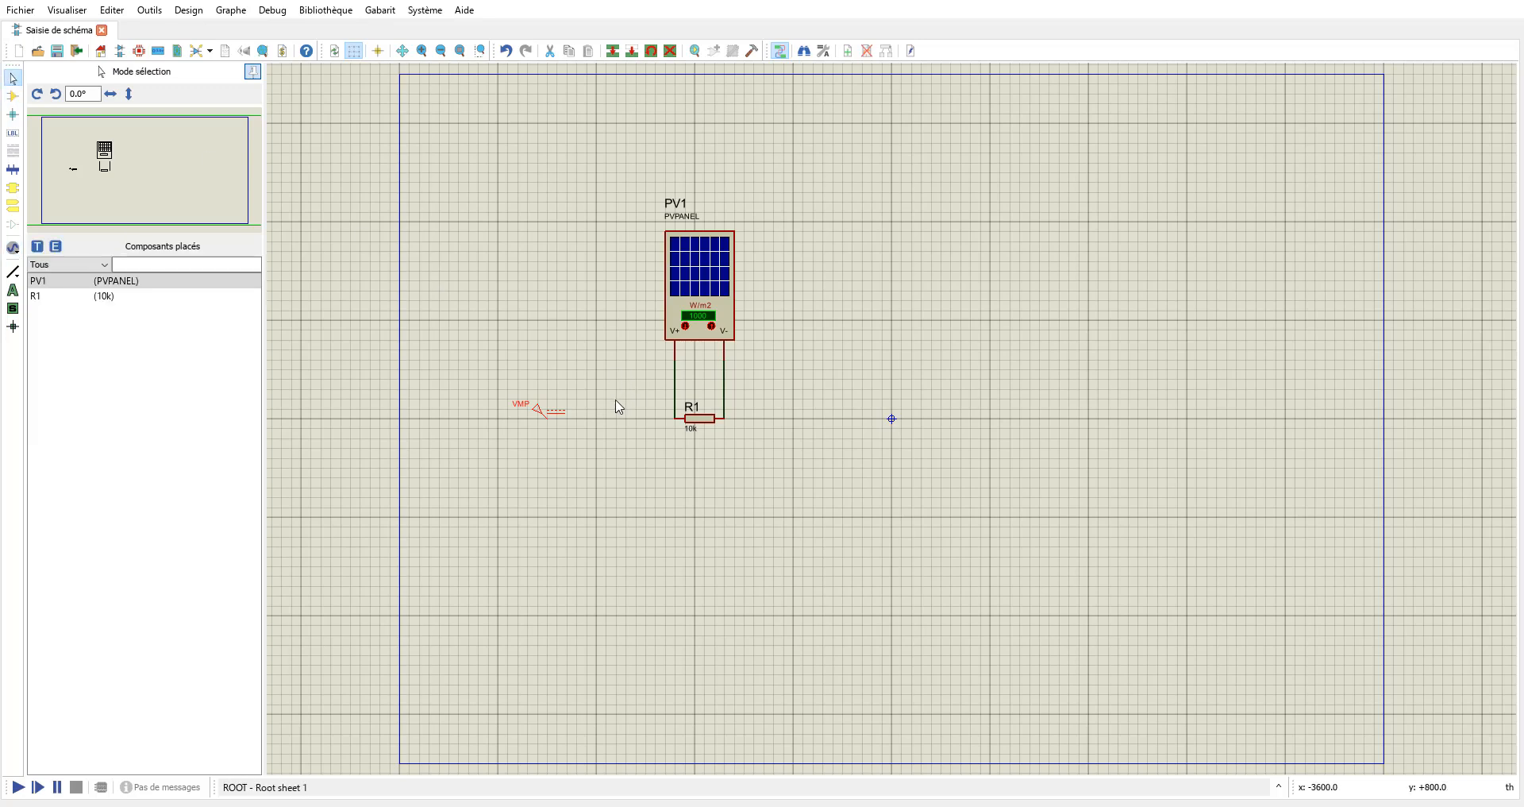
click(677, 418)
click(549, 417)
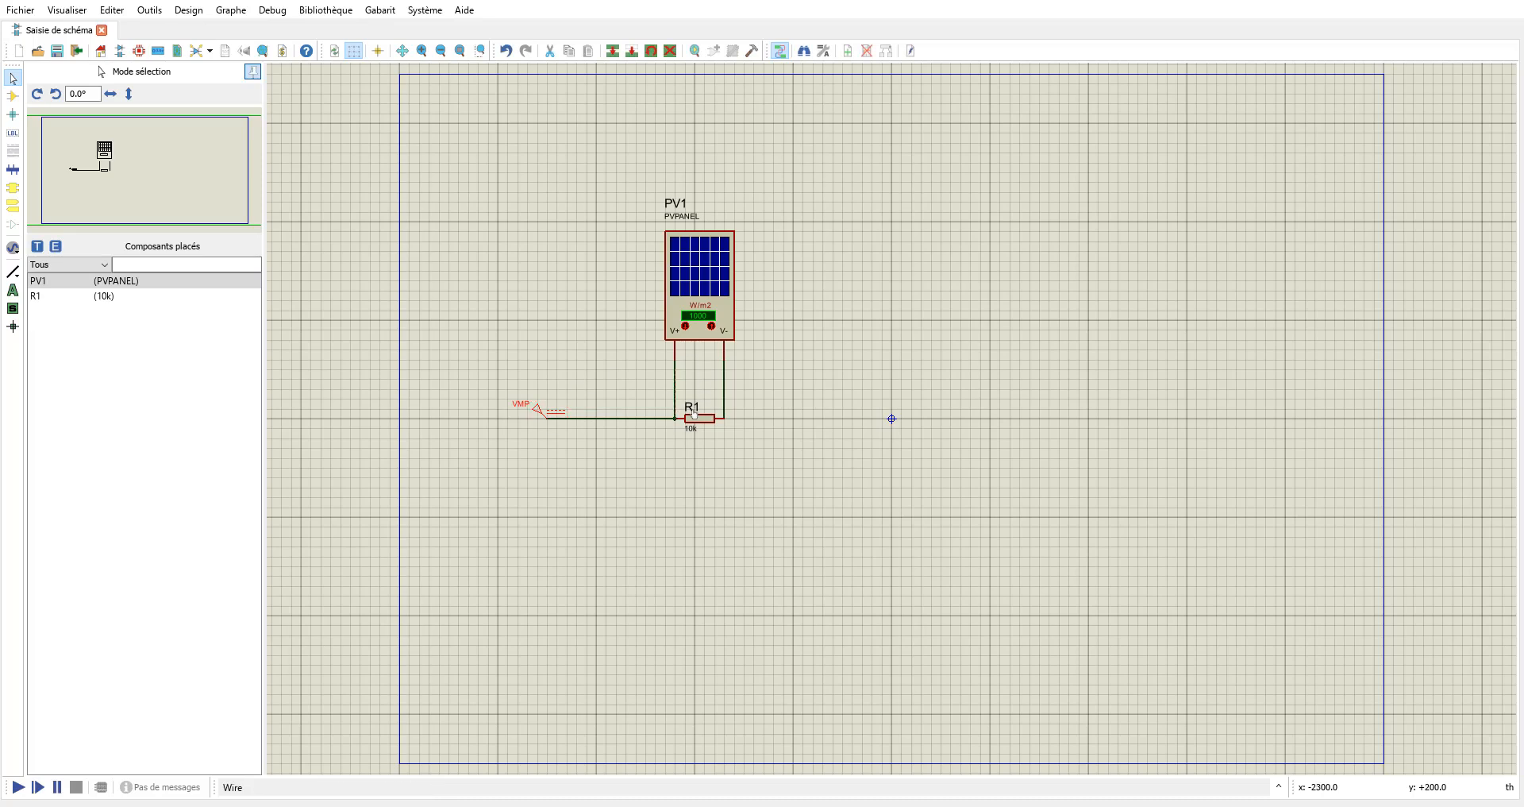
click(741, 451)
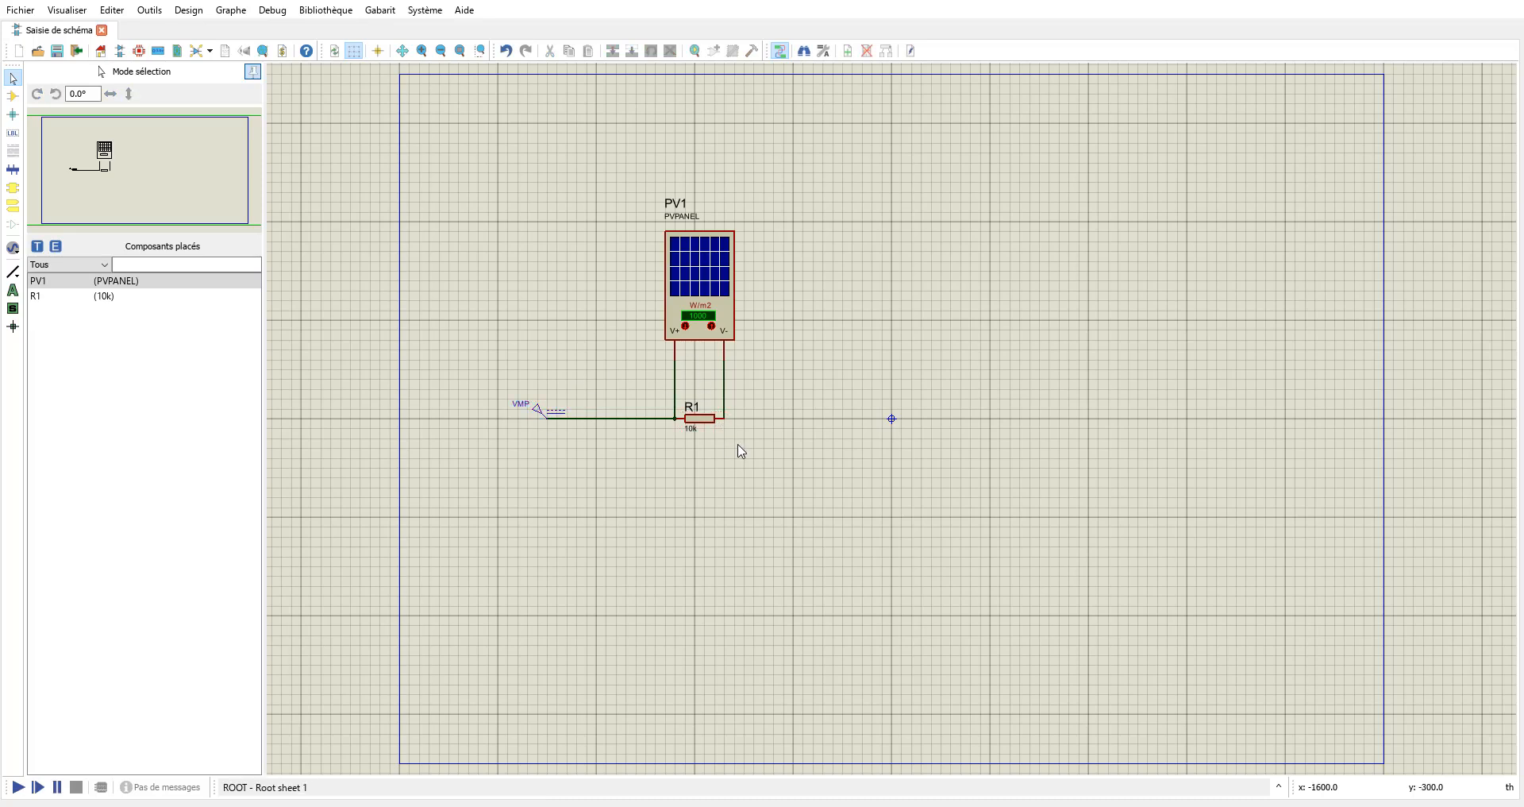
Place a GROUND terminal to the right of the resistor and wire it to the resistor's right end.
click(12, 208)
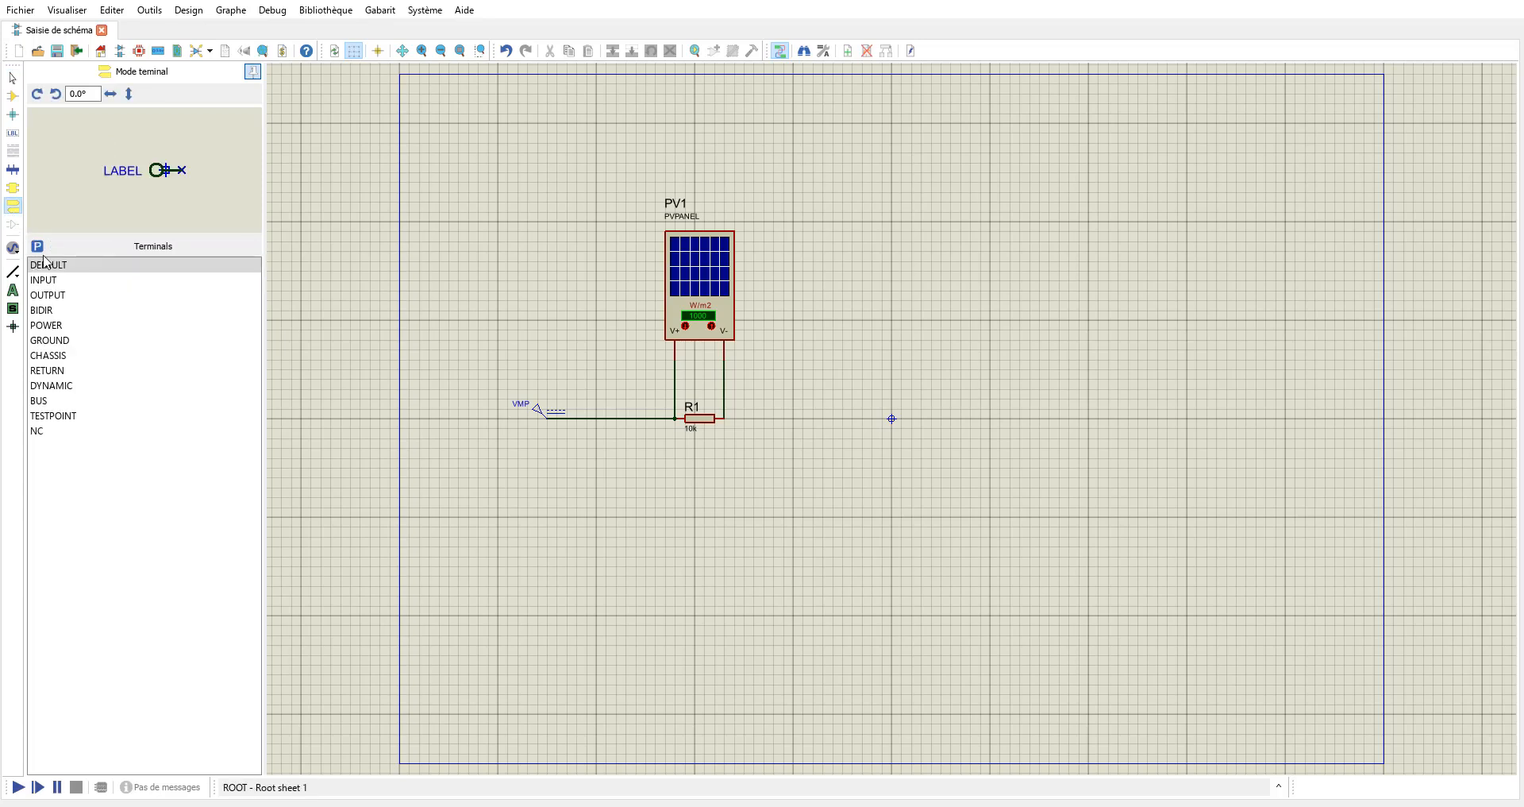
click(64, 342)
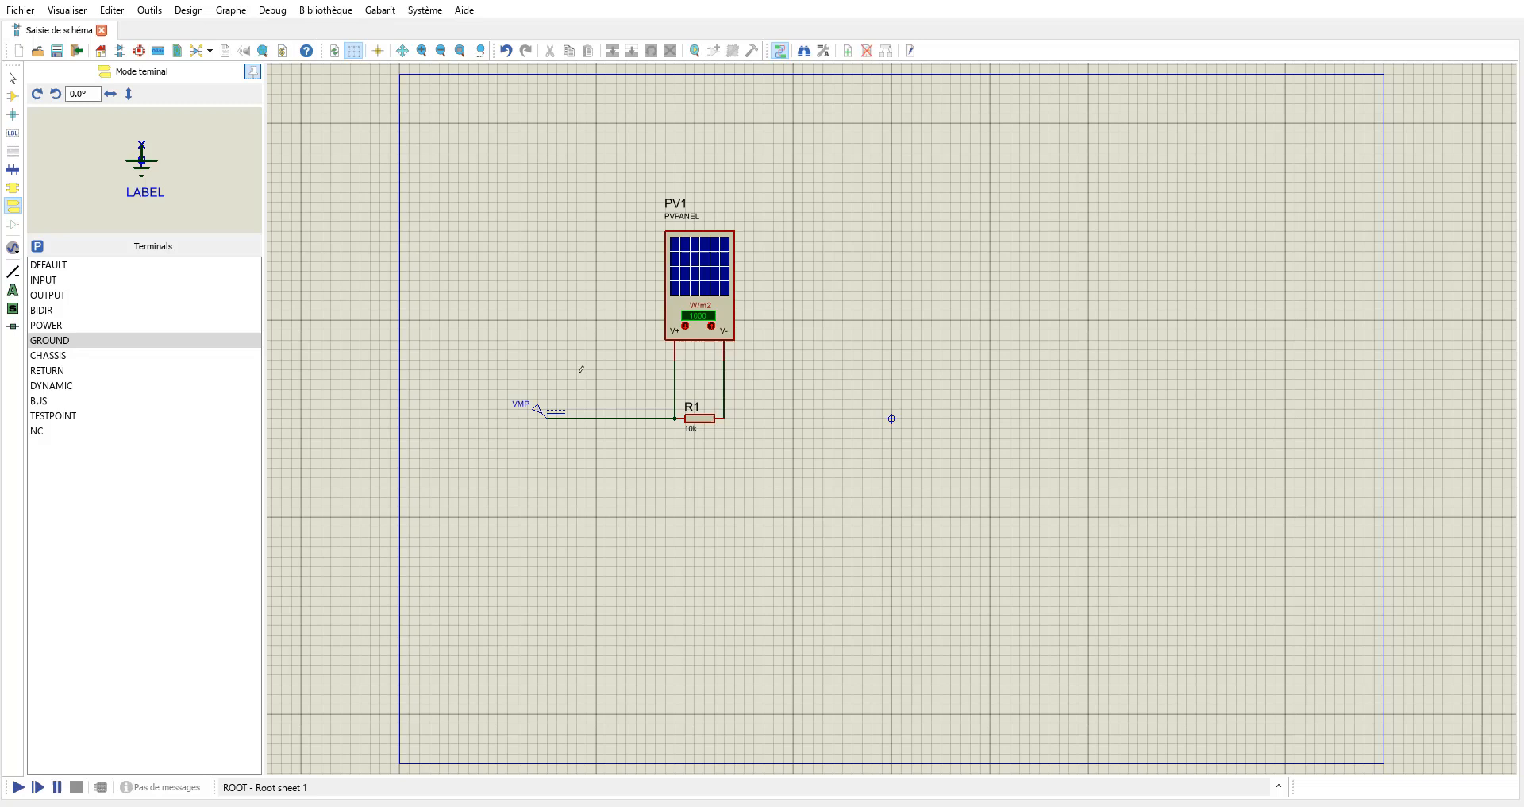
click(794, 439)
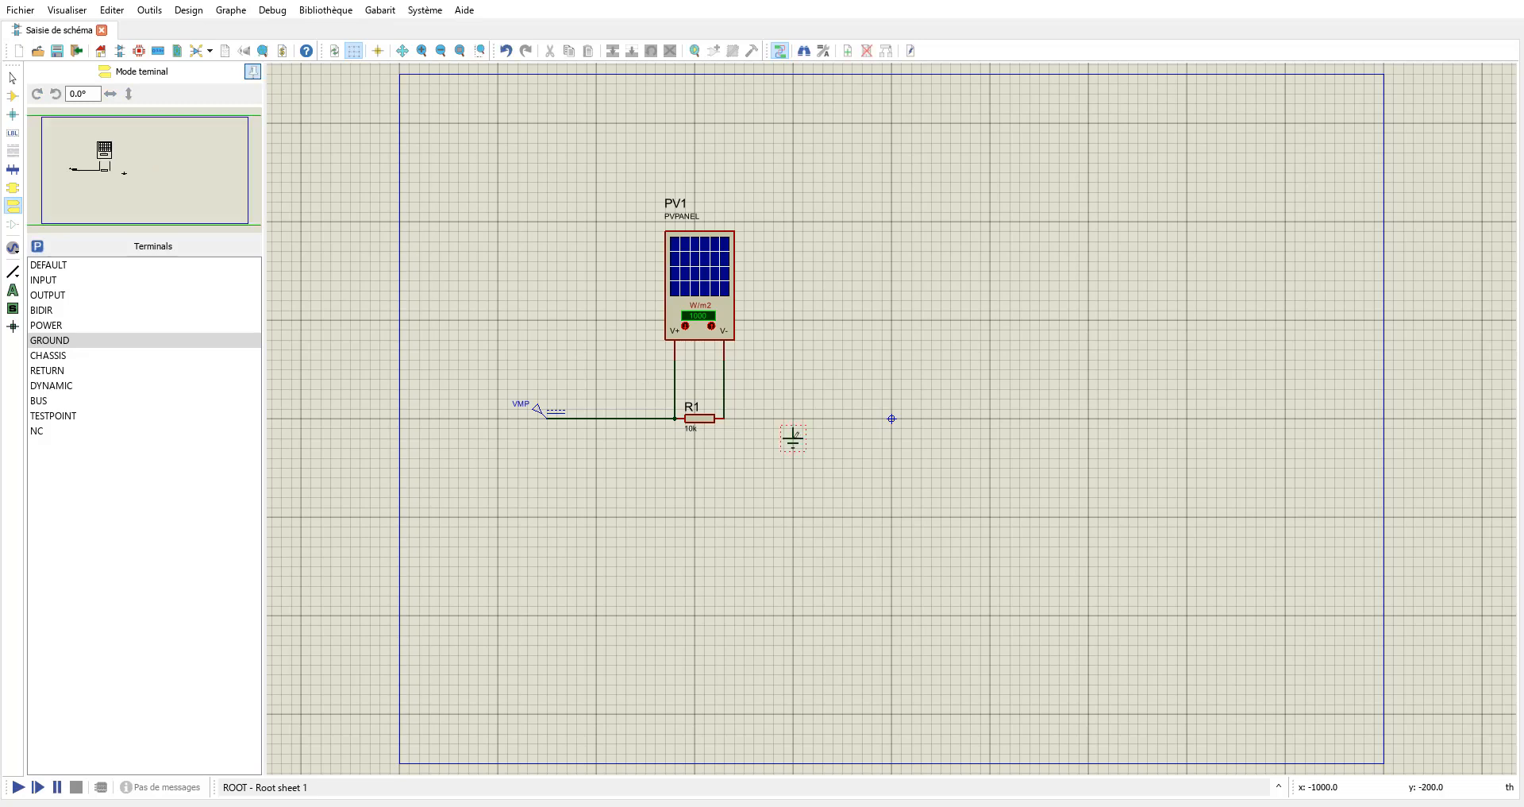
click(13, 78)
click(793, 427)
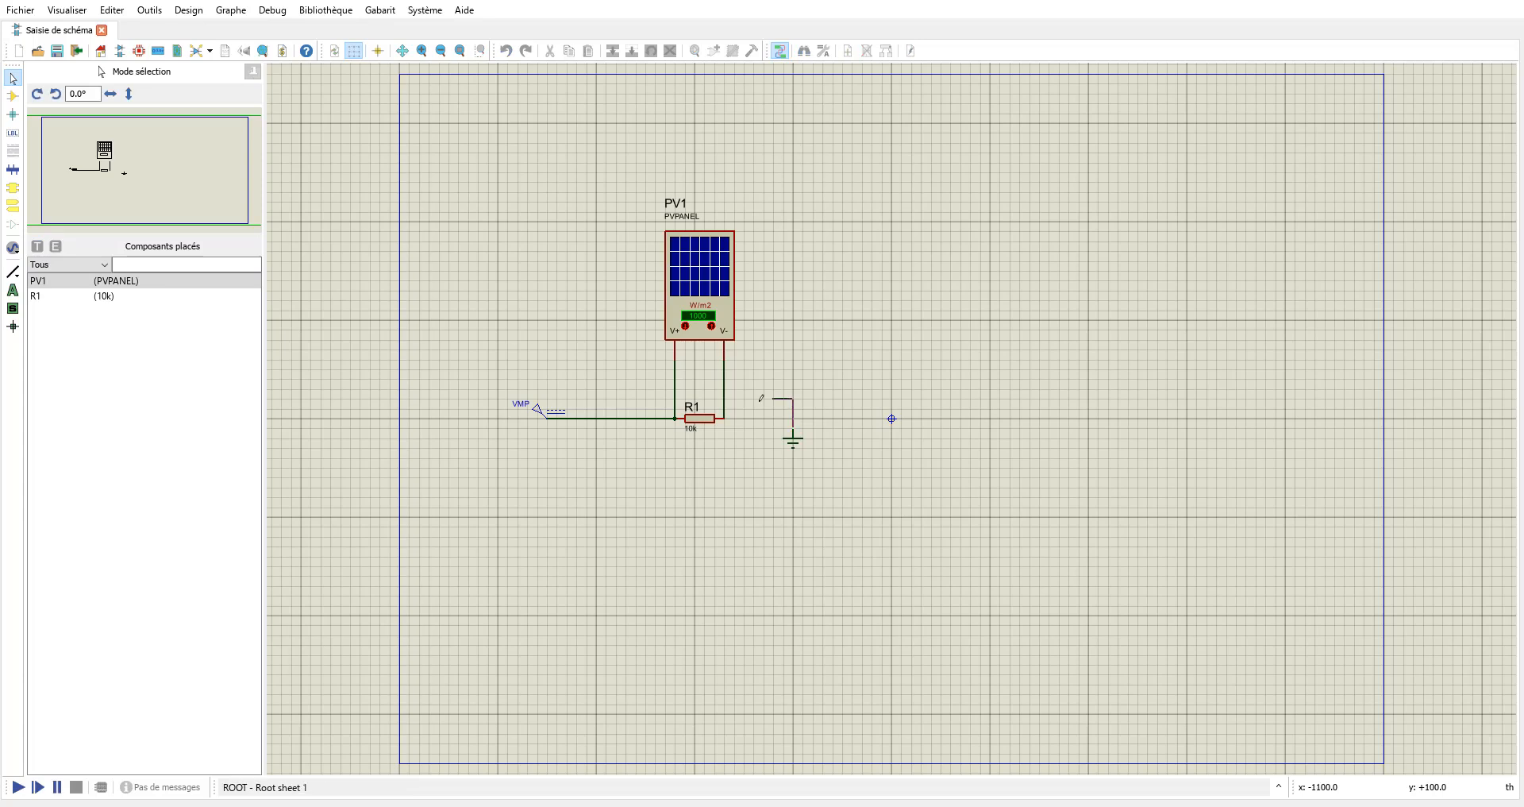
click(725, 419)
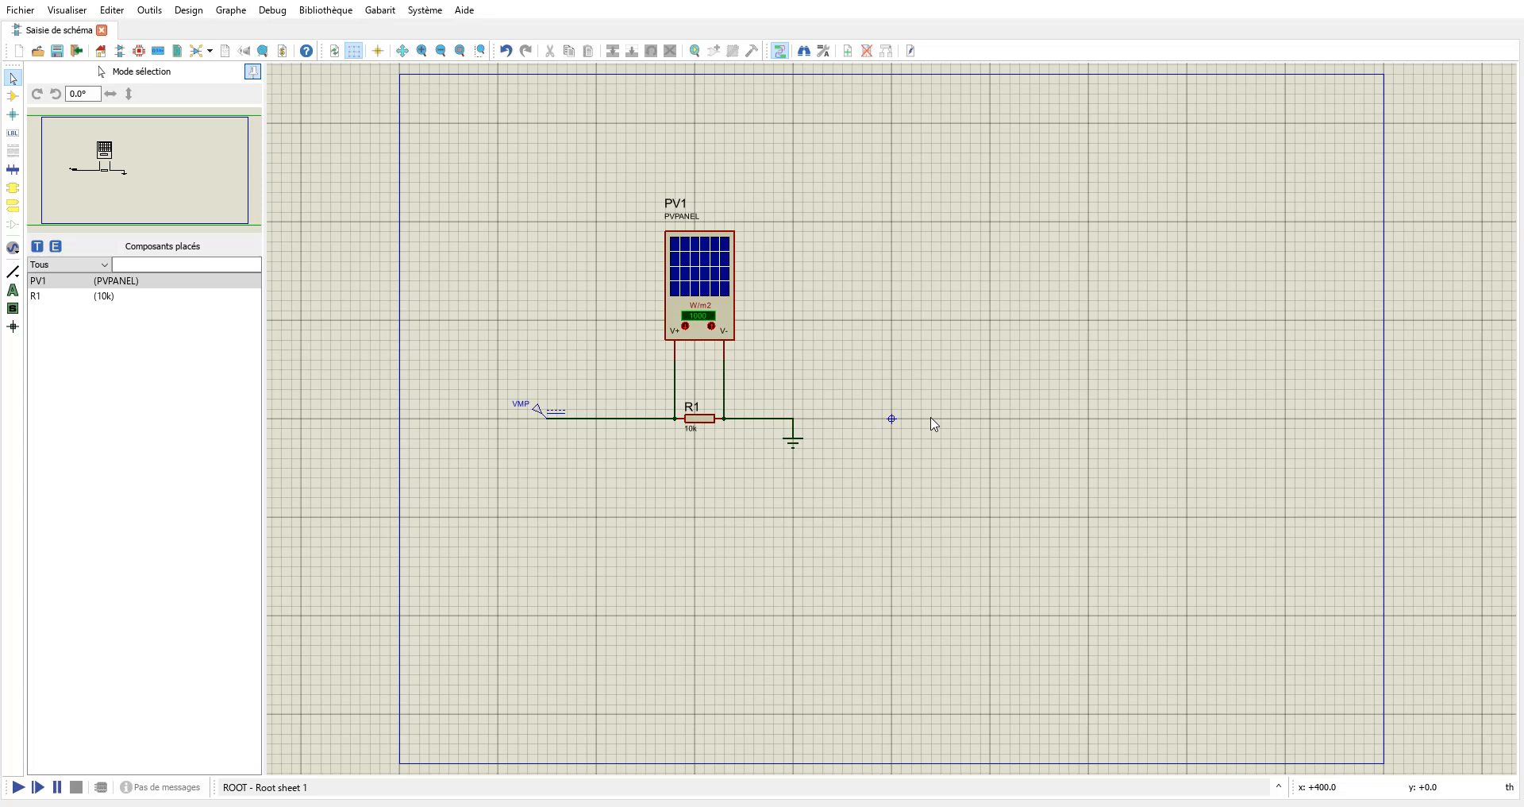
Review the photovoltaic panel's advanced properties, examining its Ambient Temperature setting.
right_click(716, 271)
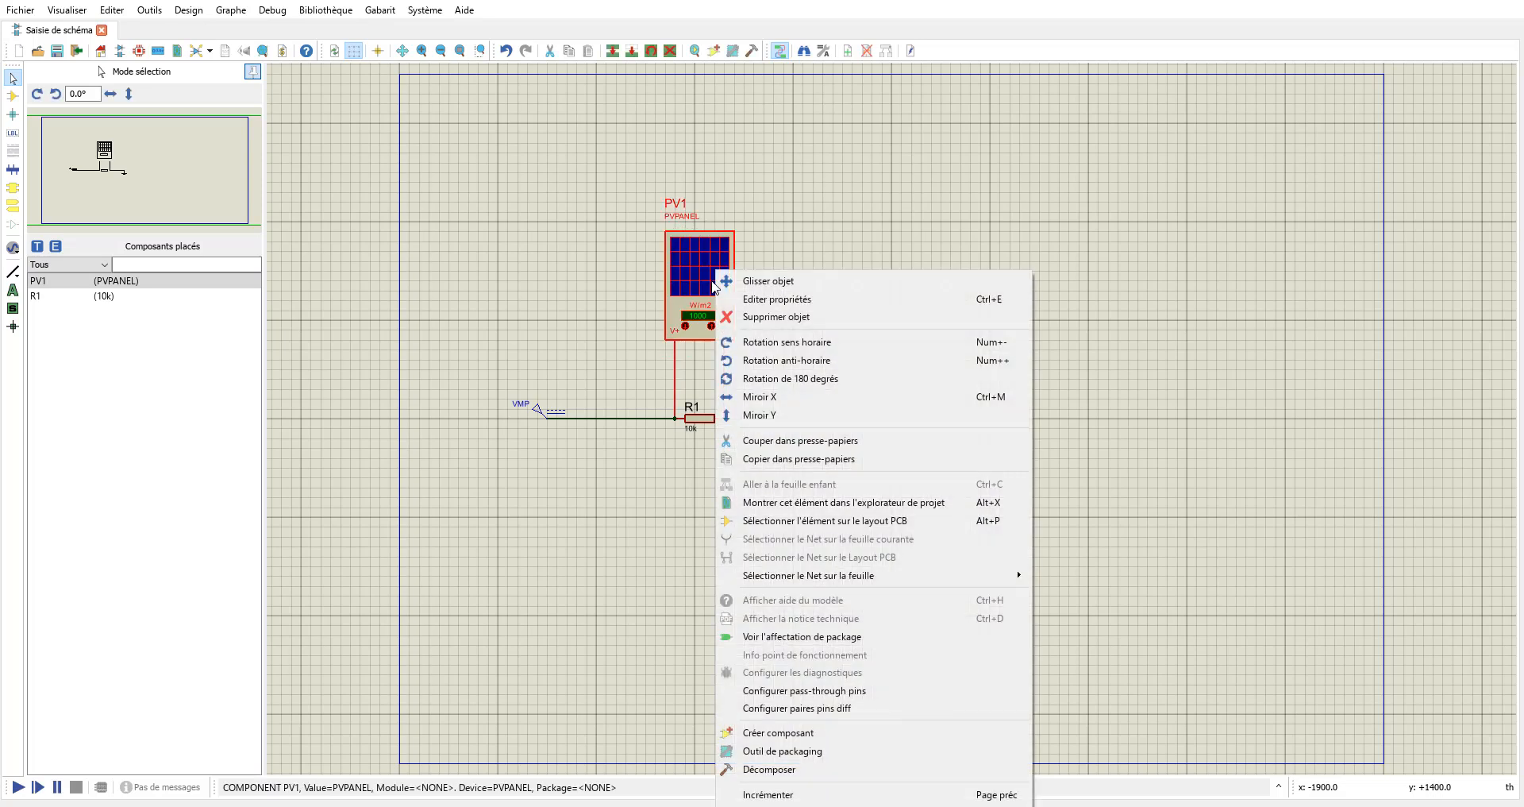
click(839, 309)
click(572, 442)
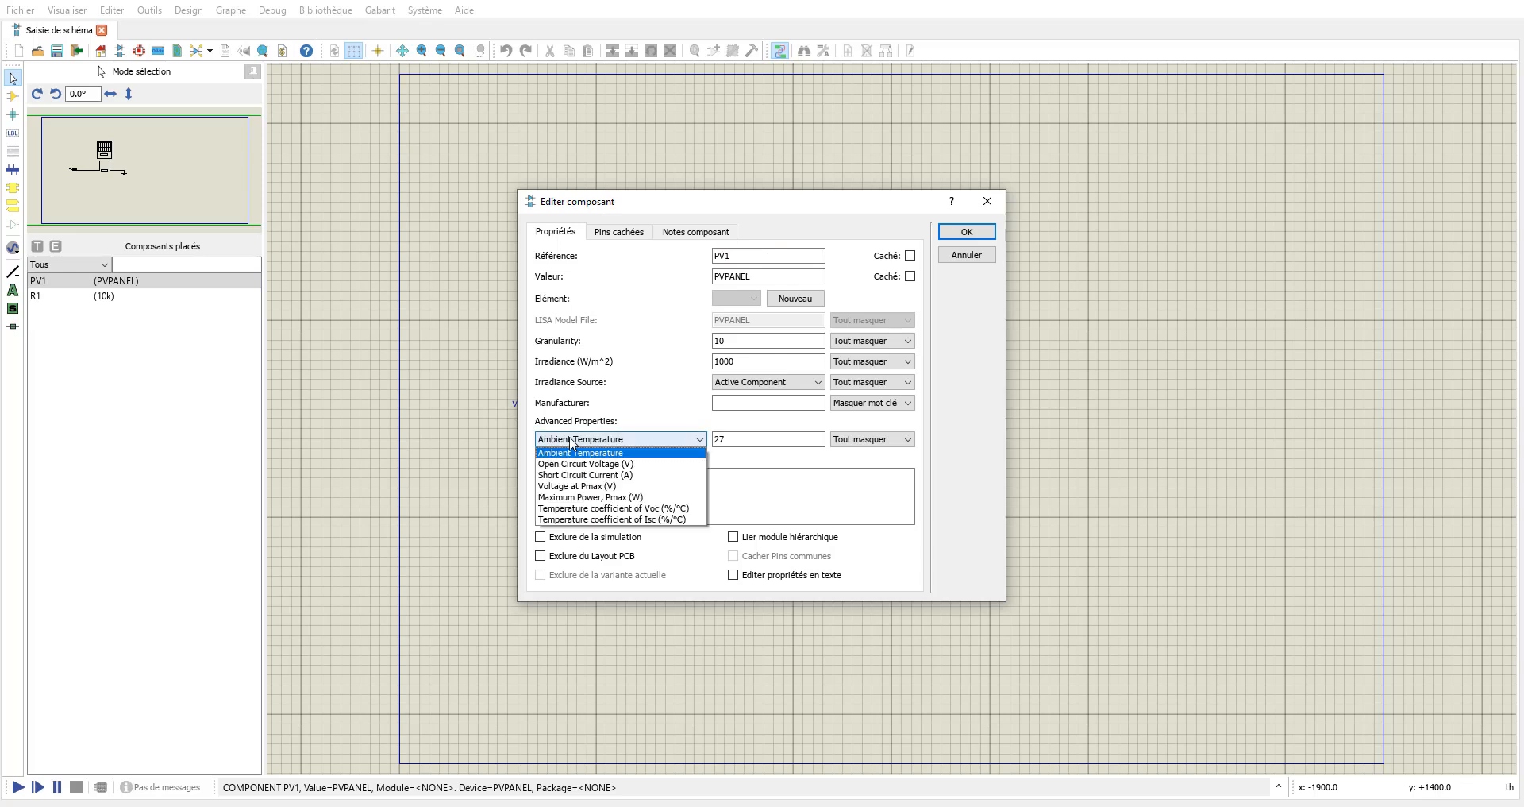
click(572, 441)
click(756, 438)
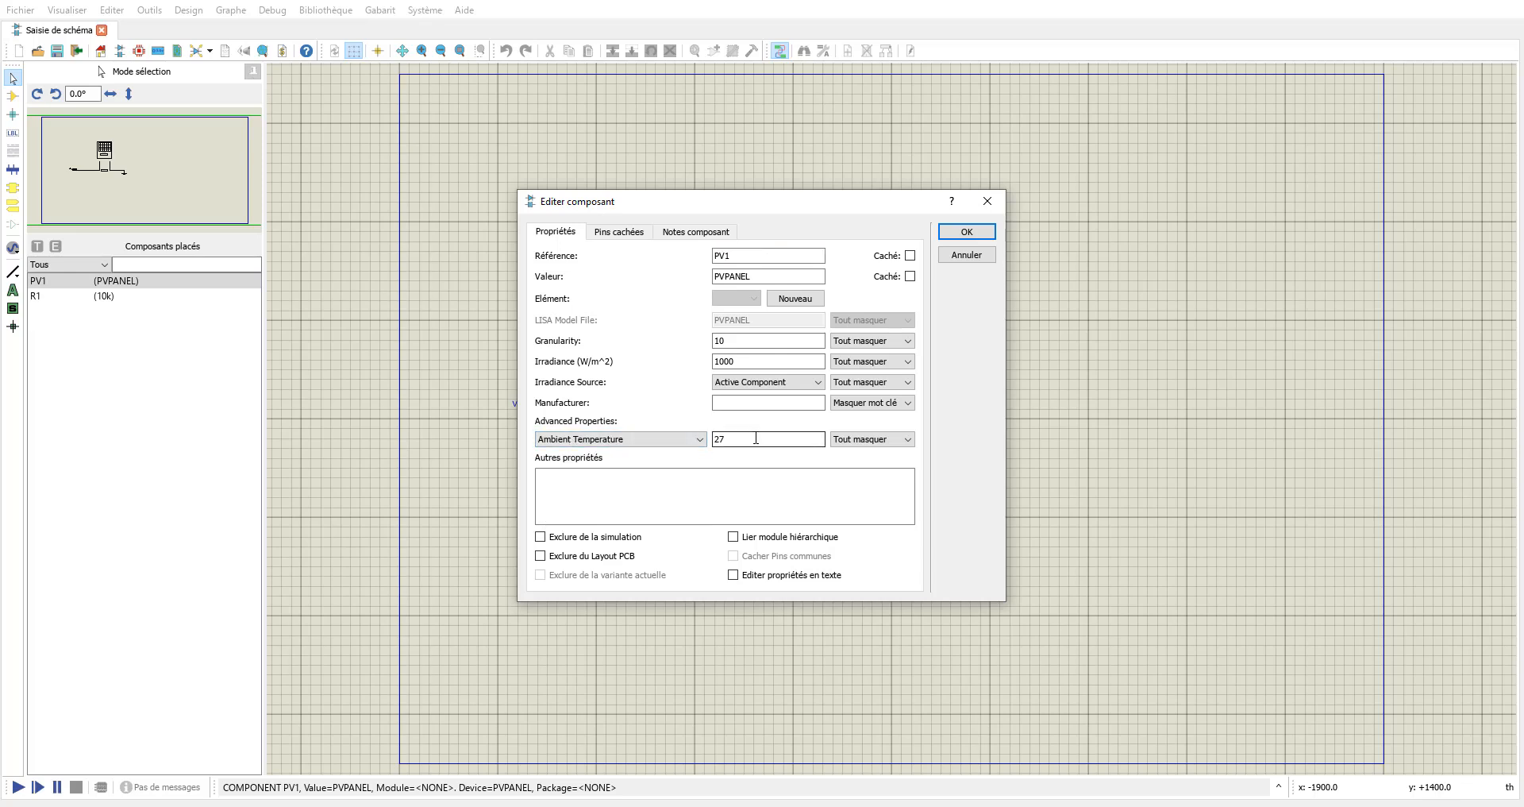
click(964, 232)
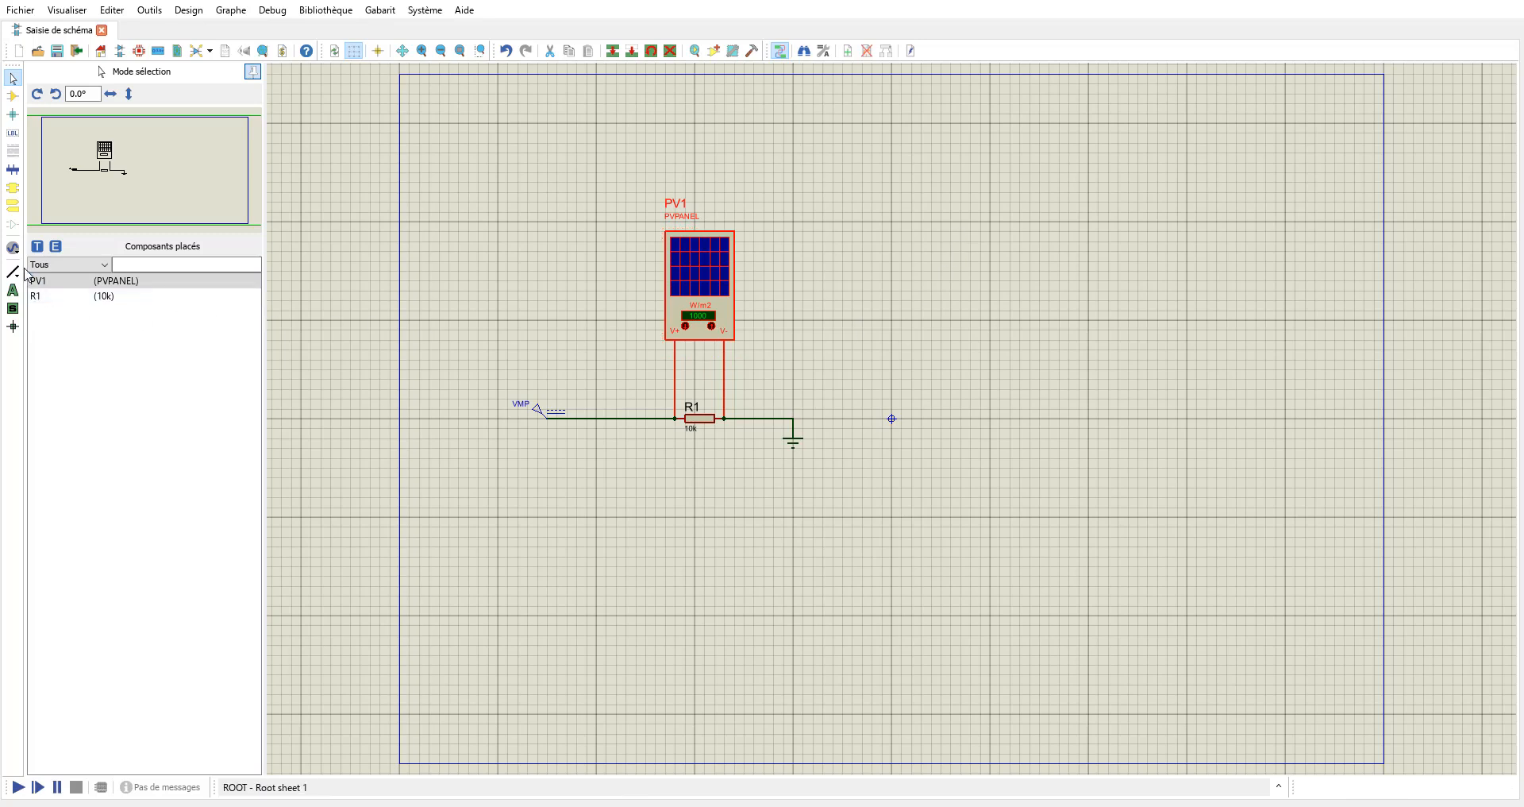
Place a second DC generator to the right of the photovoltaic panel and name it IRRADIANCE.
click(13, 248)
click(46, 259)
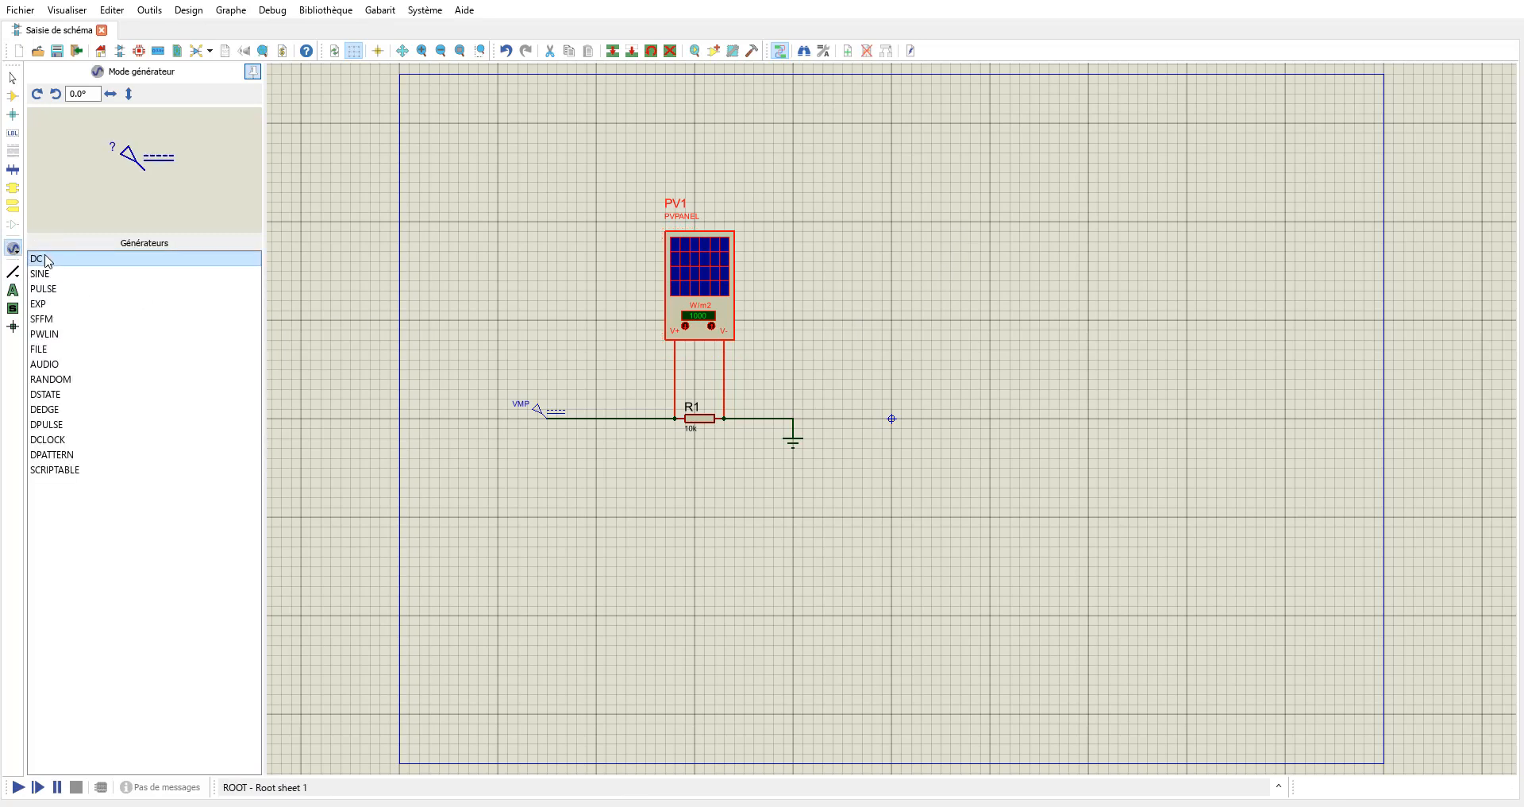
click(865, 301)
click(867, 295)
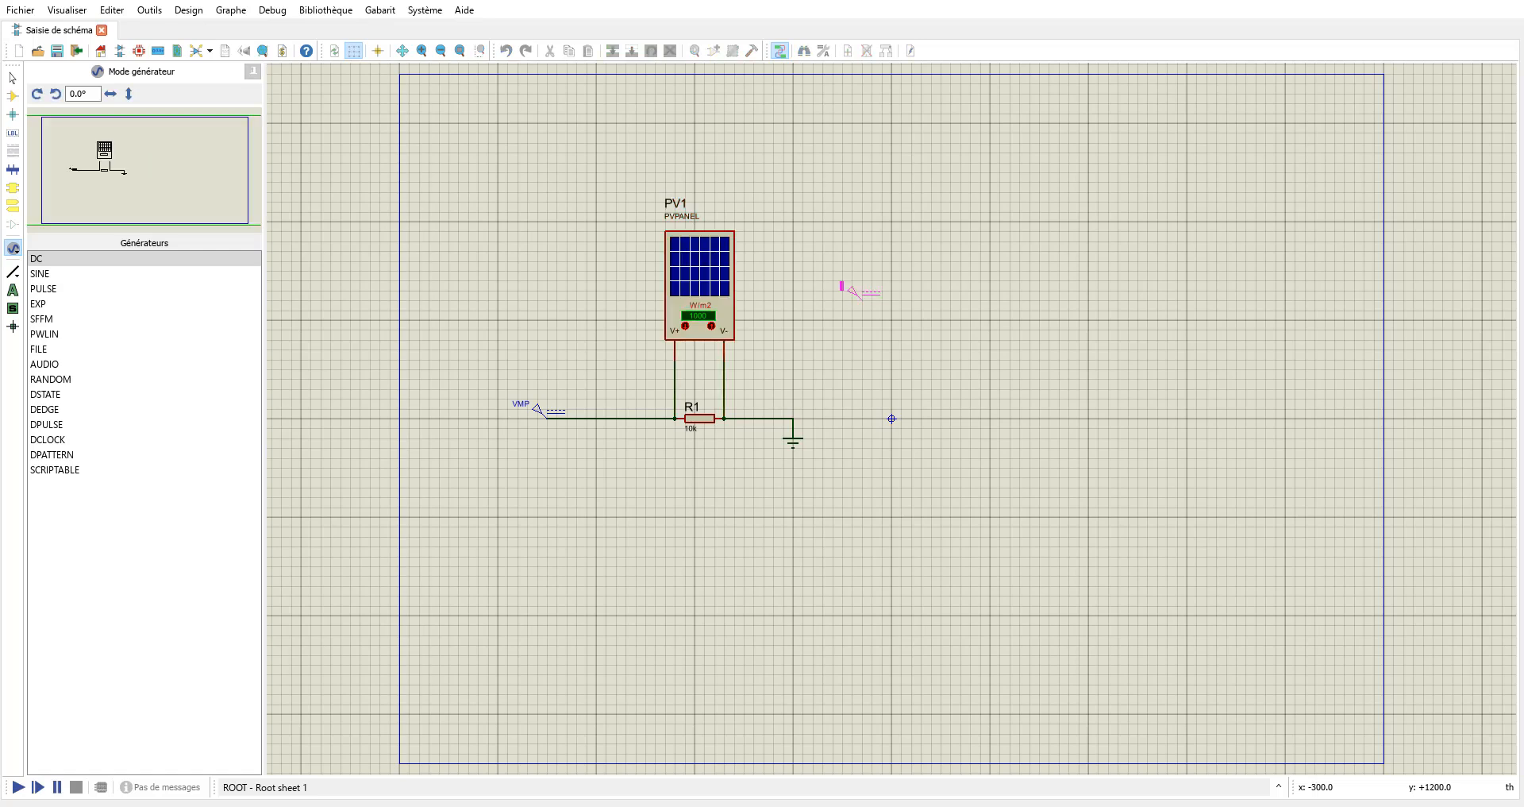
click(862, 291)
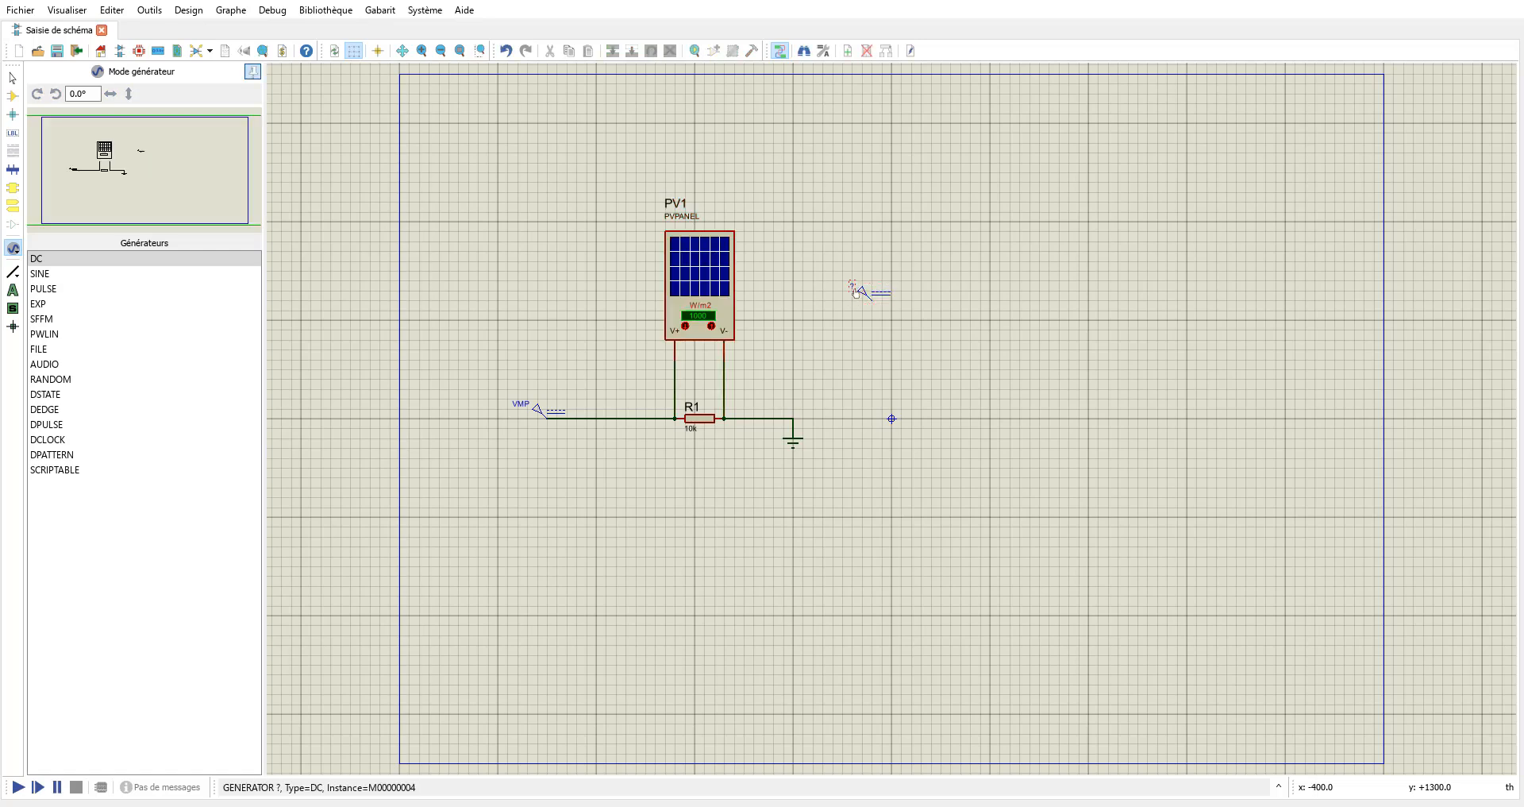
double_click(861, 291)
text(IR)
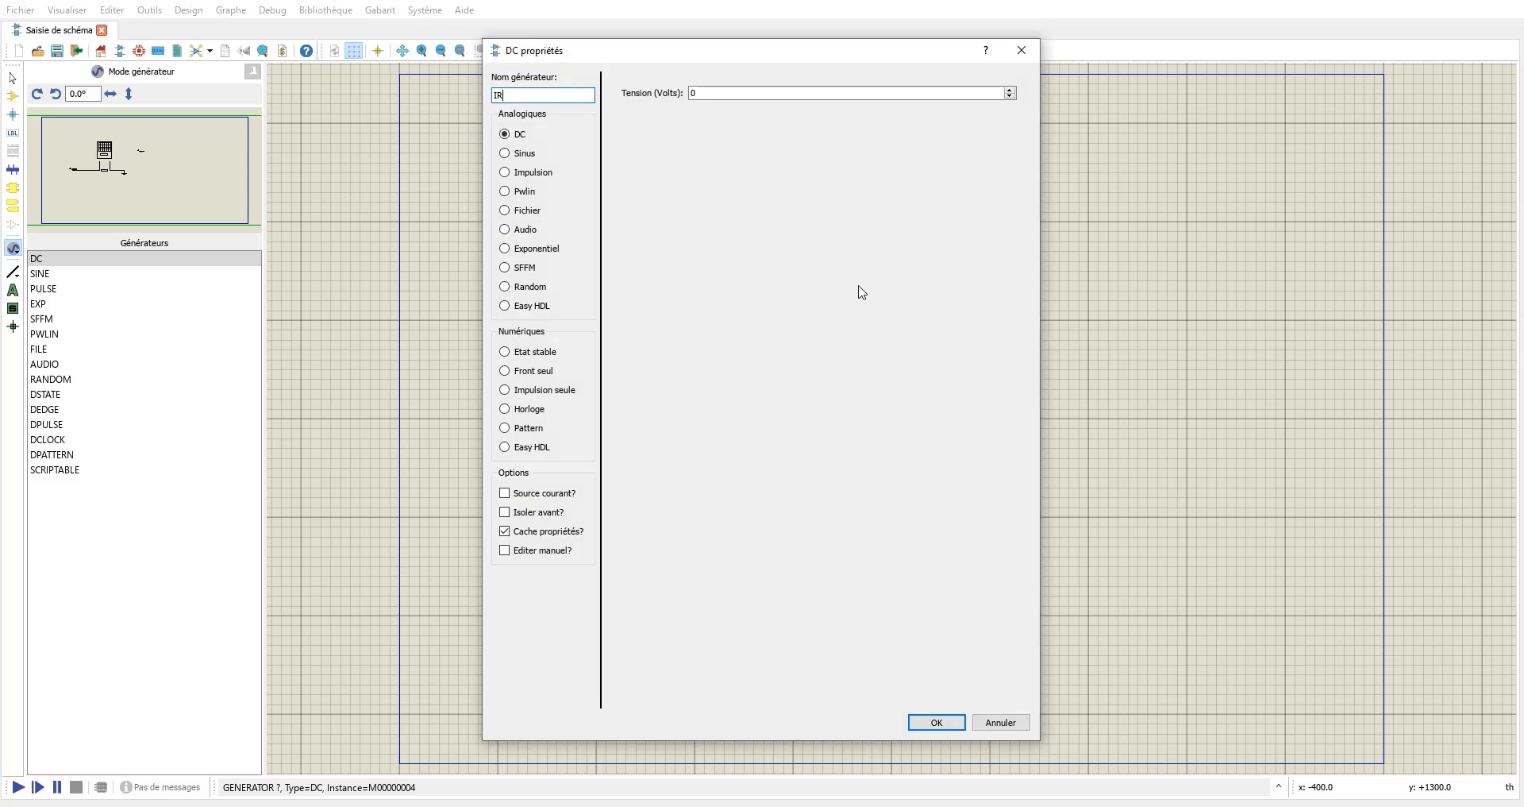
text(RADIANCE)
key(Return)
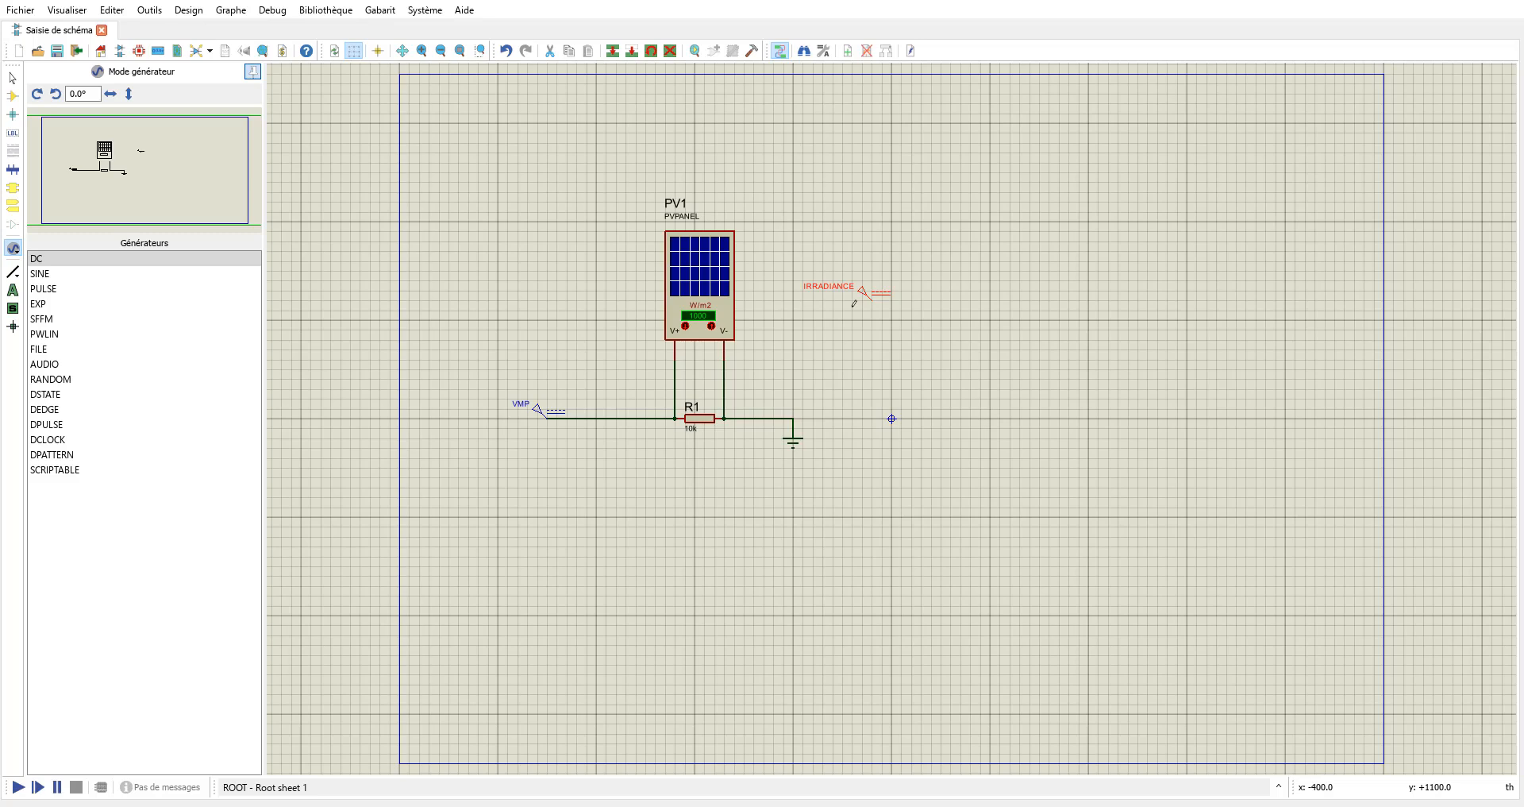
click(853, 304)
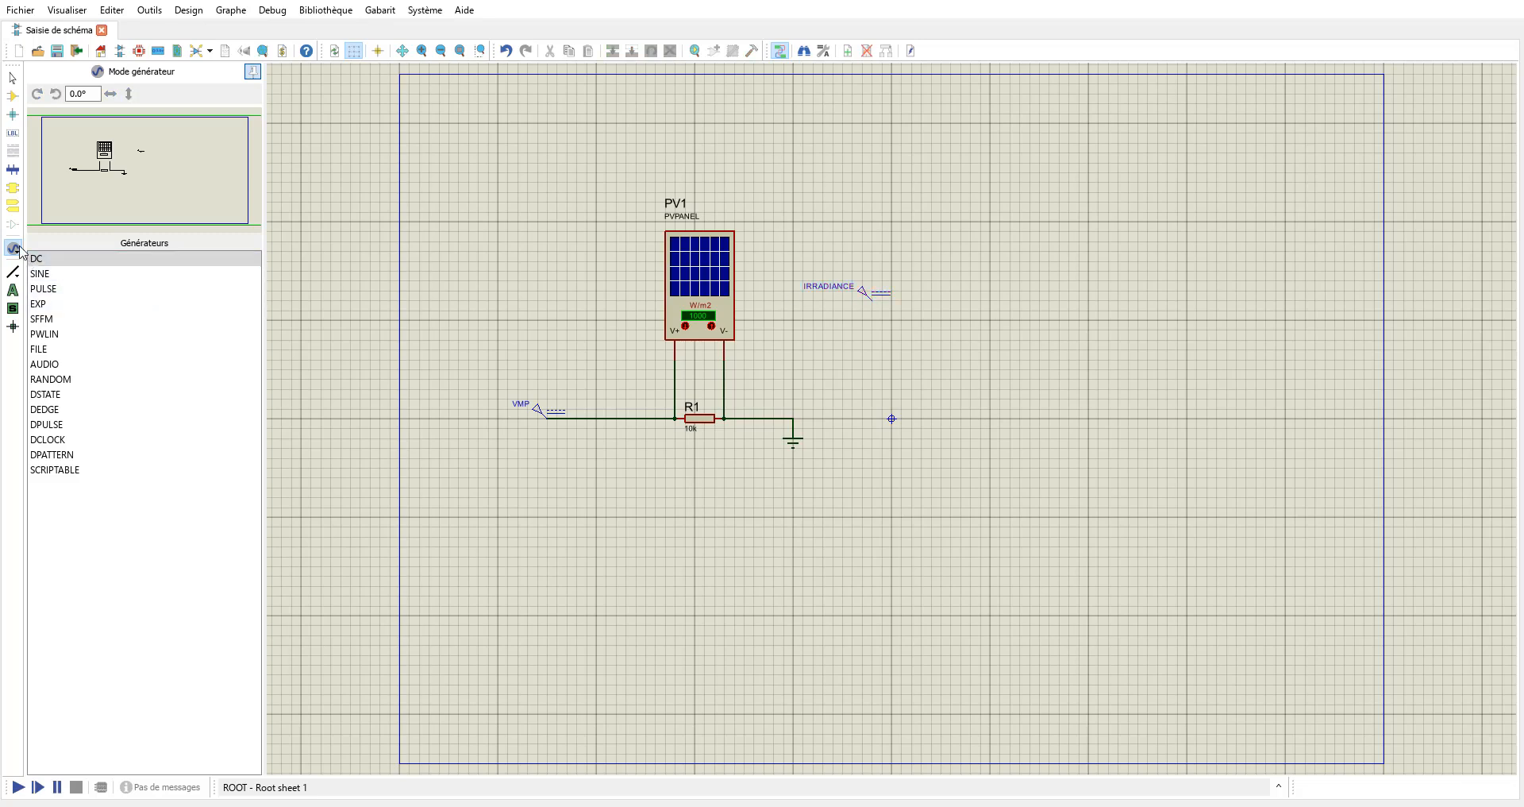
Place a DEFAULT terminal rotated 180° to the right of the IRRADIANCE generator.
click(13, 205)
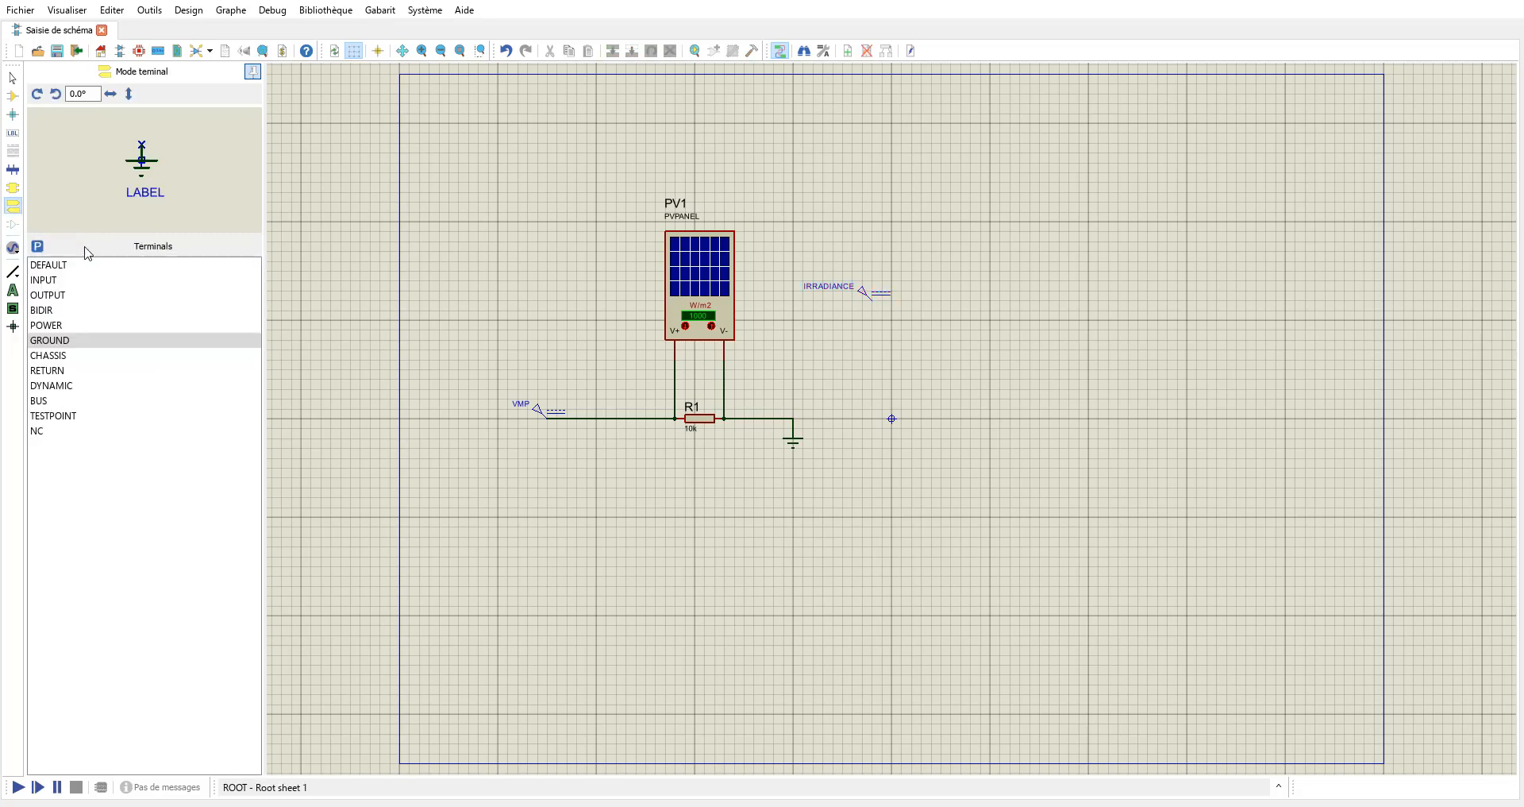
click(84, 265)
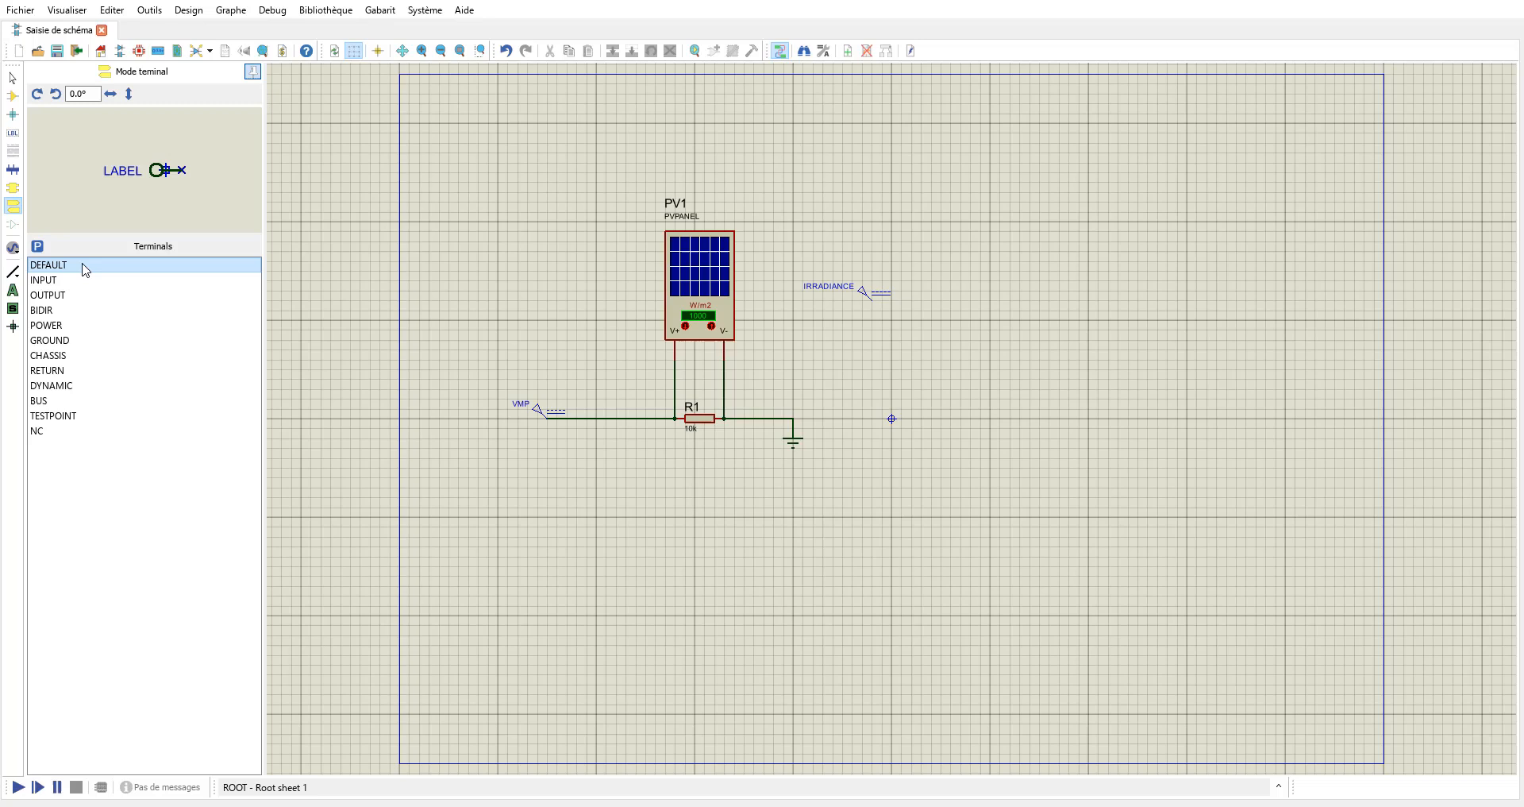
click(942, 297)
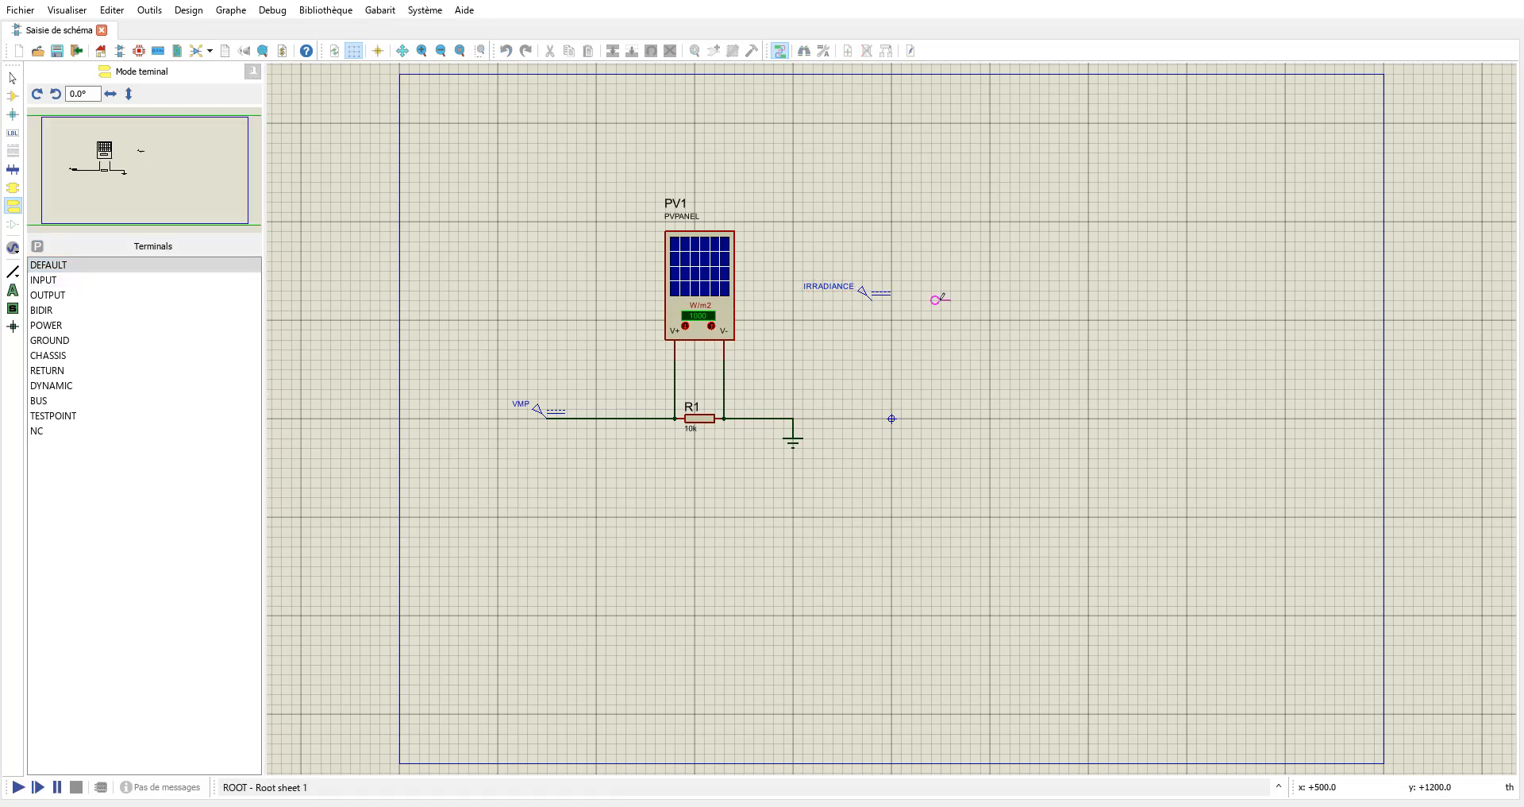
key(KP_Add)
key(KP_Add)
click(945, 299)
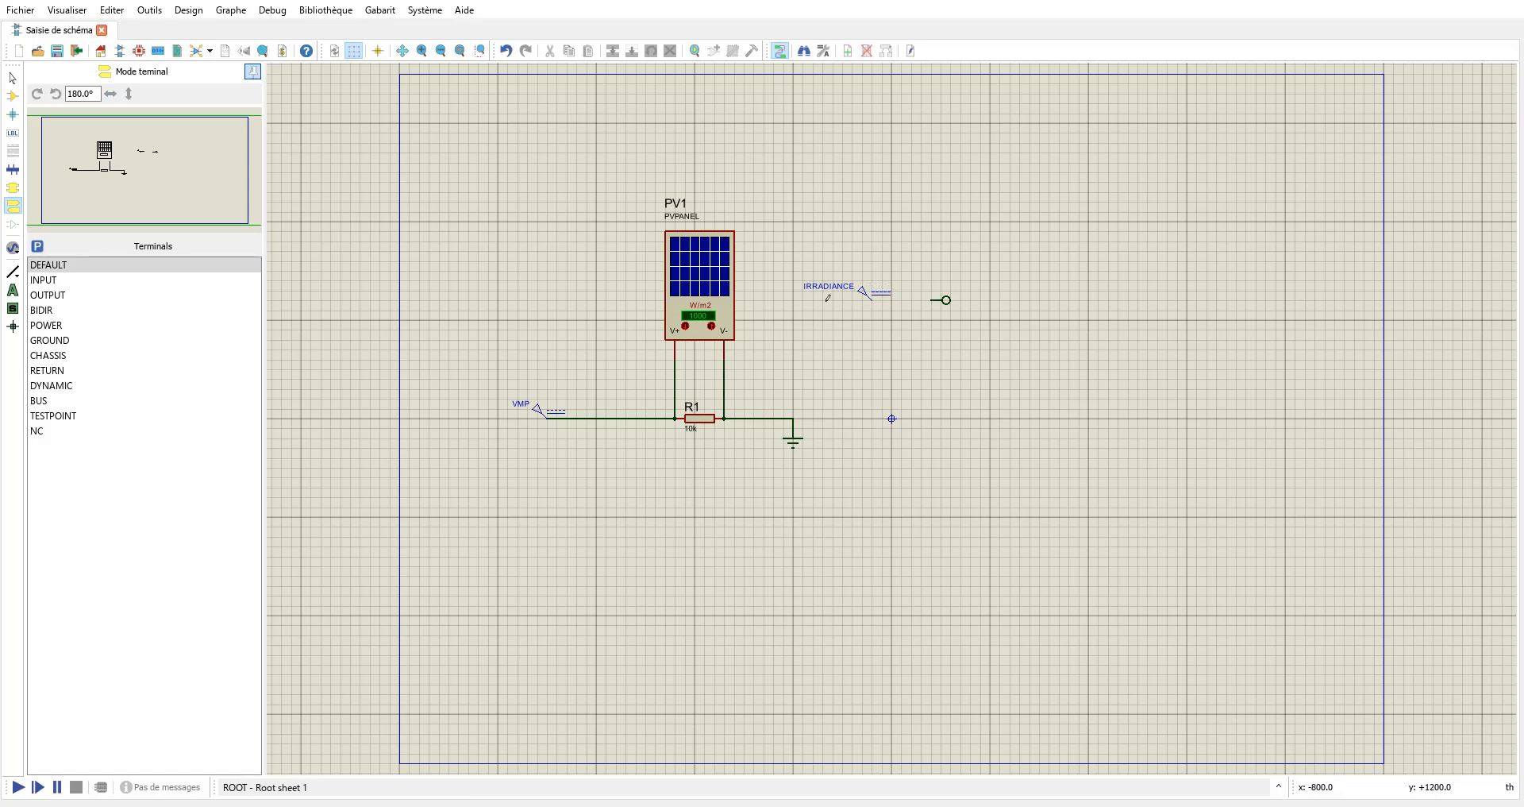
Label the new terminal beside the IRRADIANCE generator as IRRADIANCE.
right_click(944, 299)
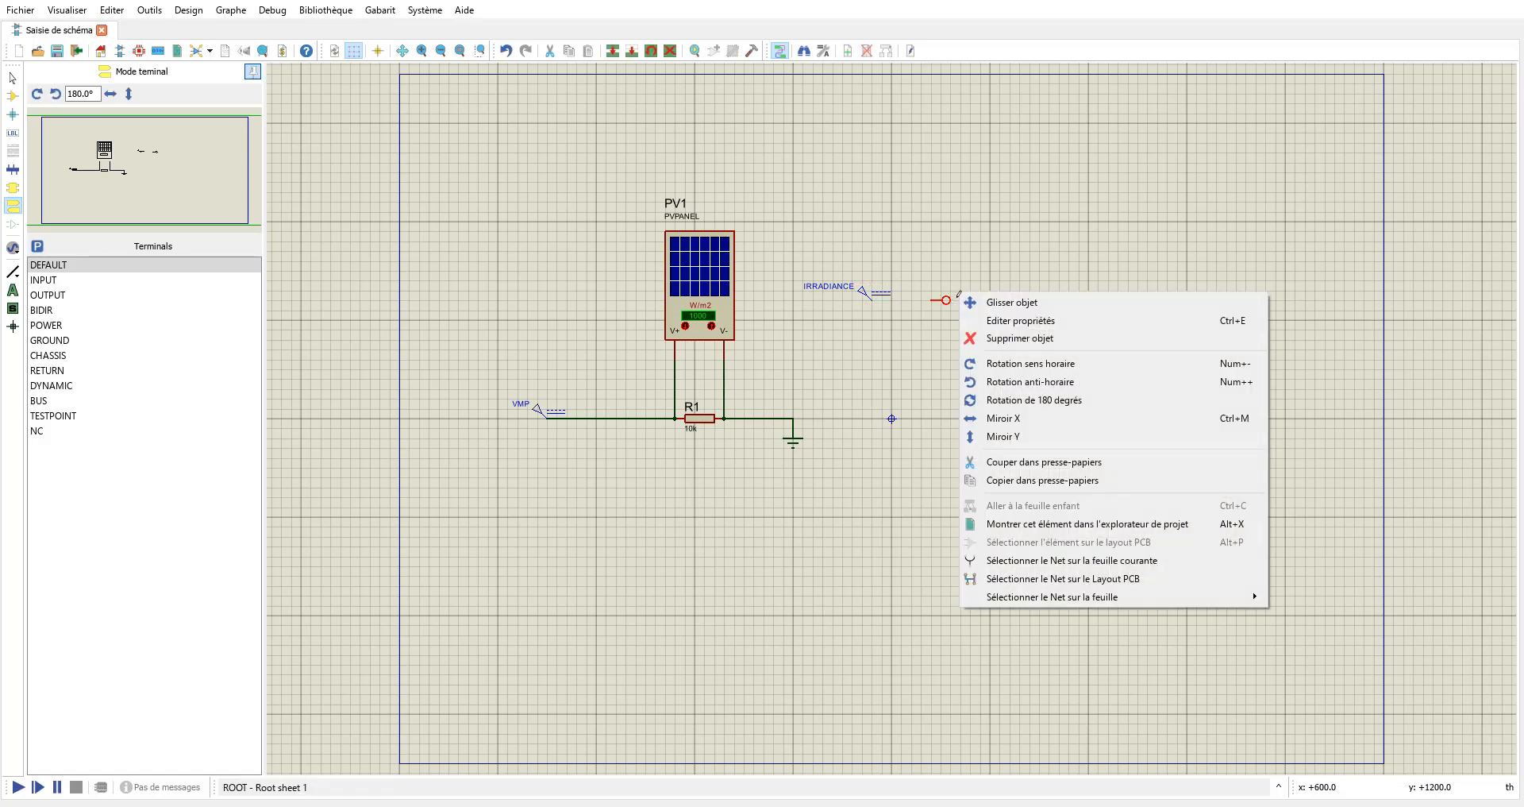
click(953, 303)
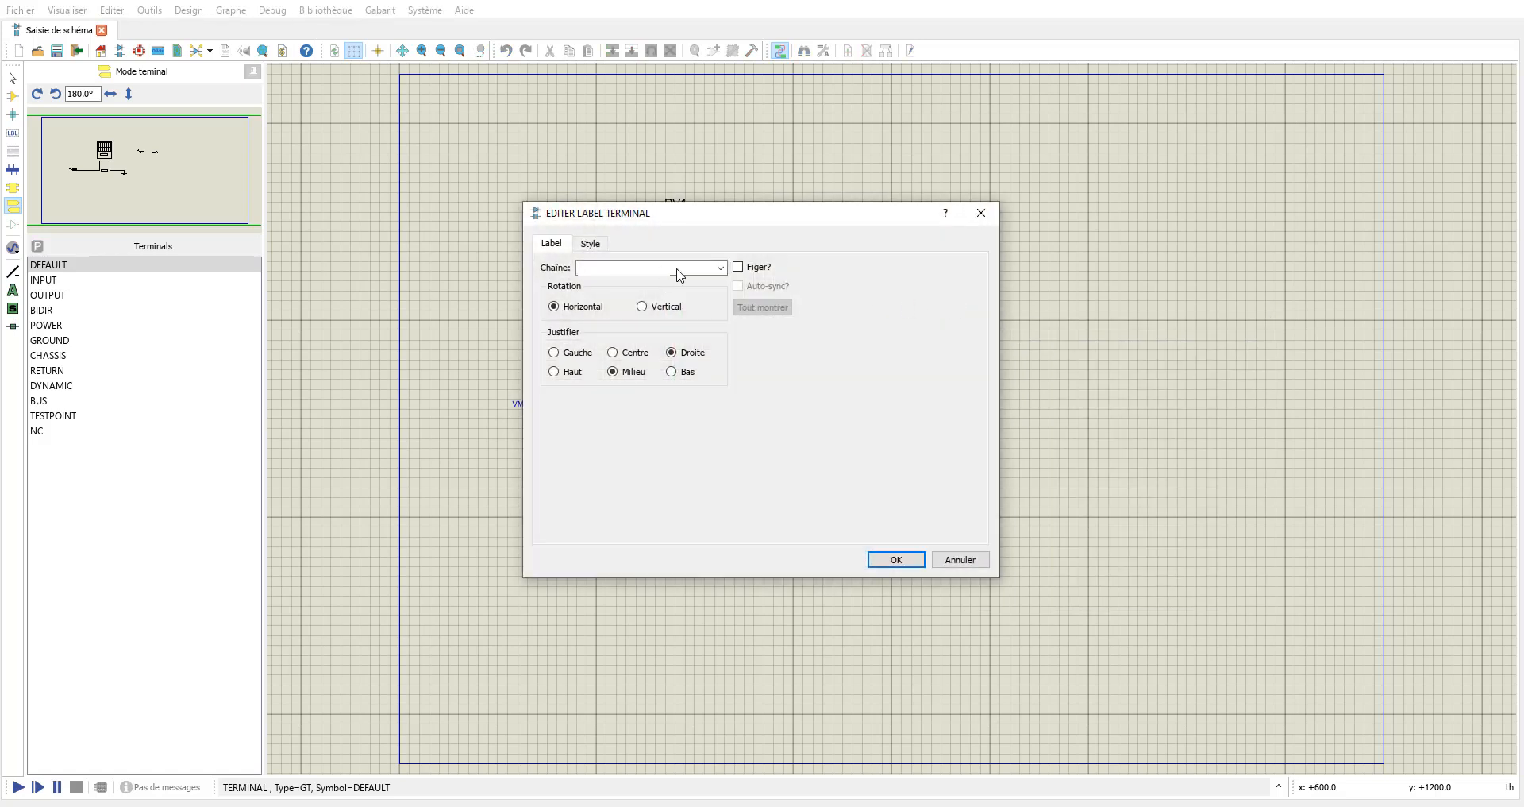
text(IRRADIANCE)
key(Return)
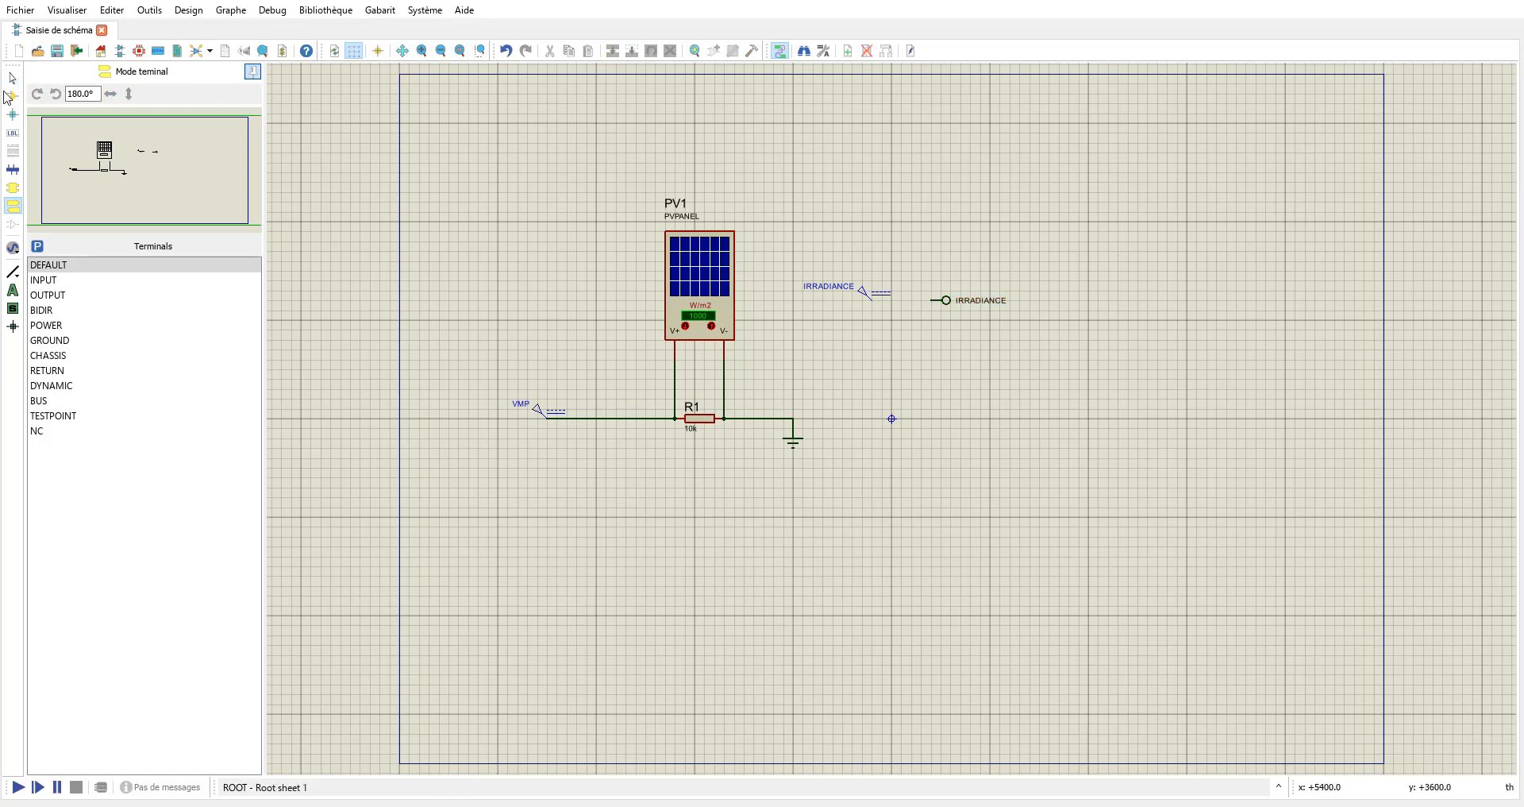
Wire the IRRADIANCE terminal to the IRRADIANCE generator.
key(Escape)
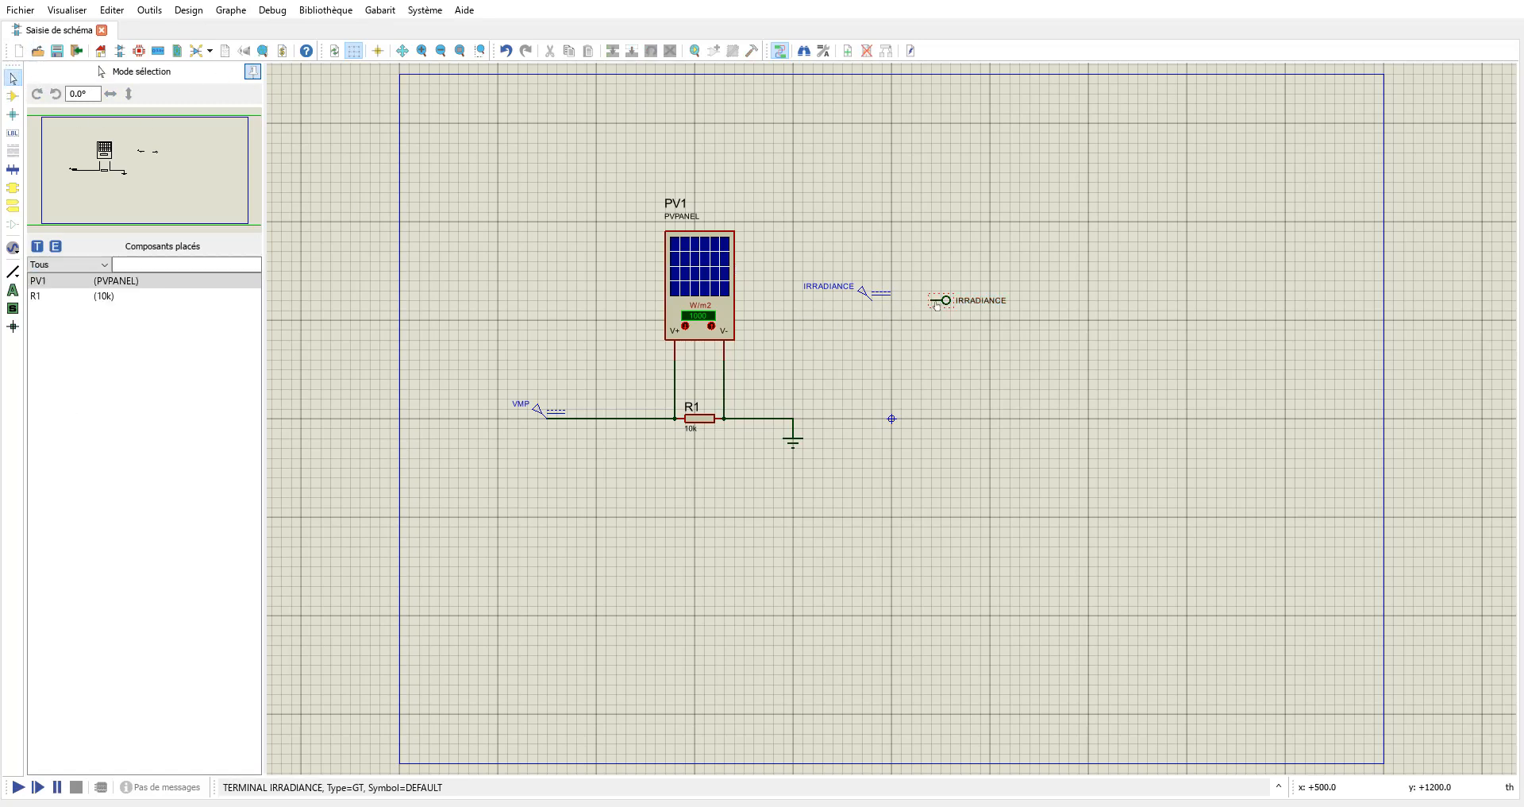
click(932, 300)
click(874, 300)
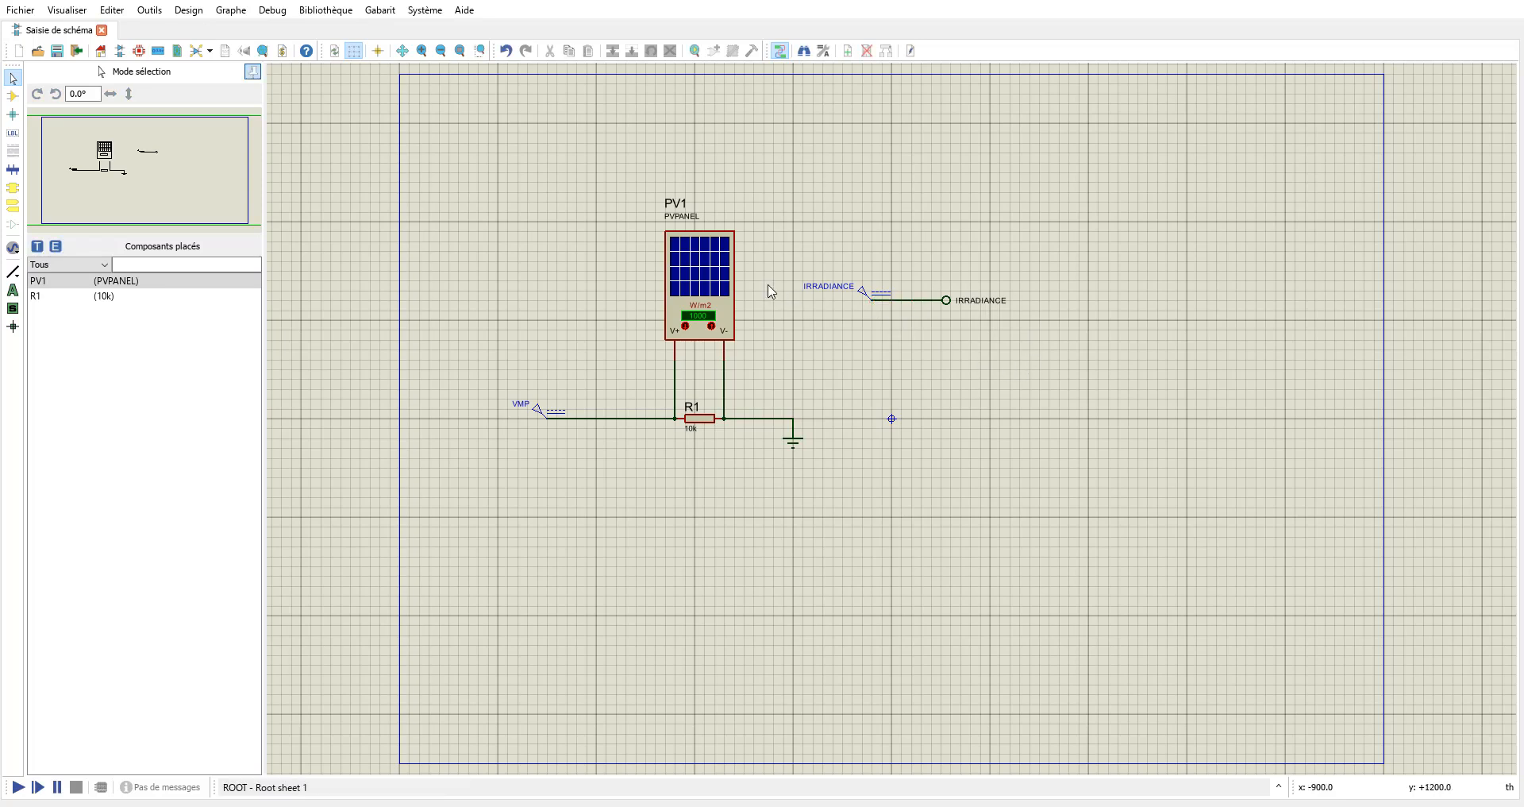
Set the photovoltaic panel's Irradiance Source to External.
right_click(703, 265)
click(722, 301)
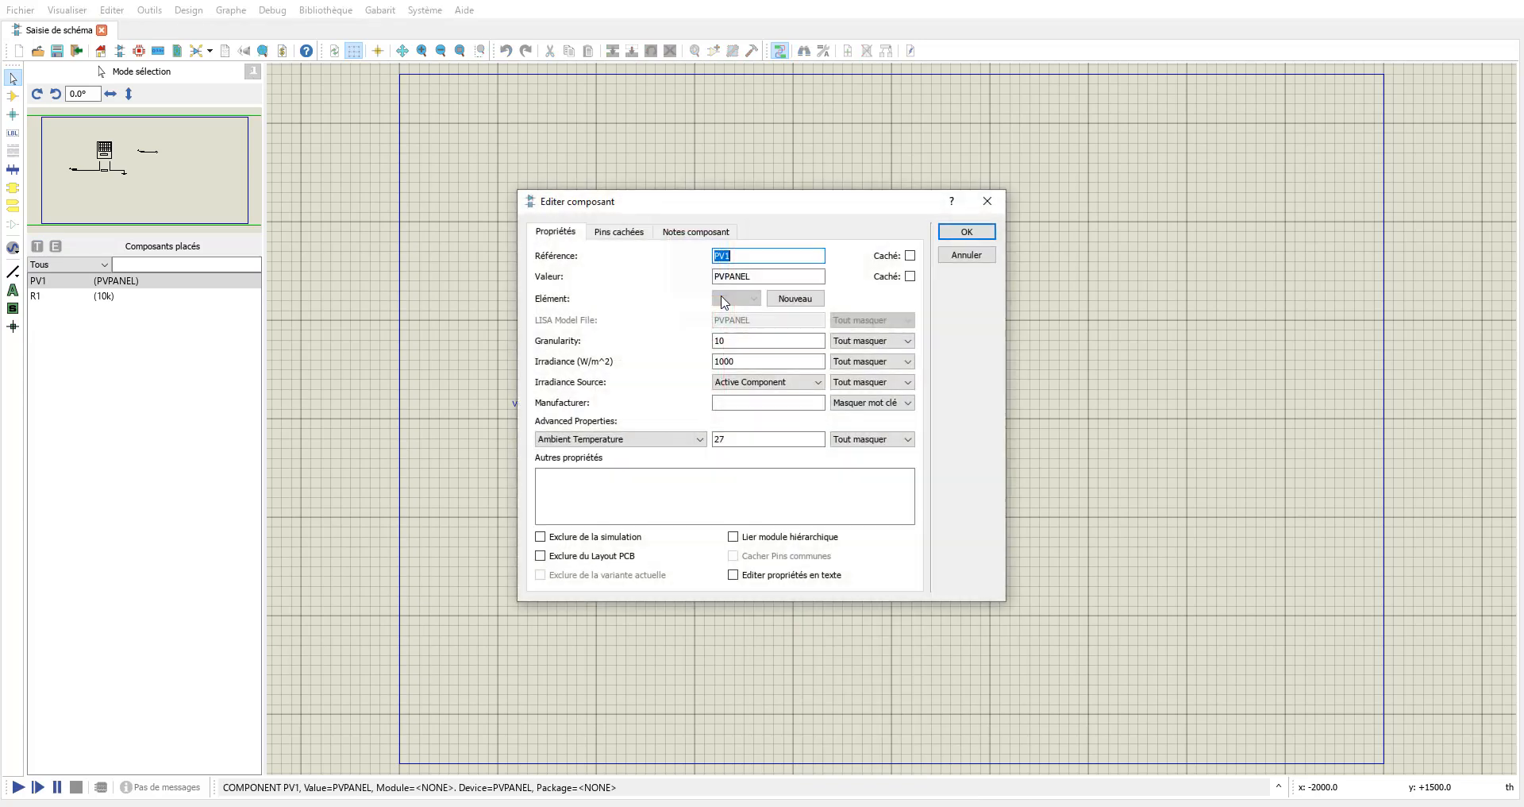
click(746, 383)
click(767, 418)
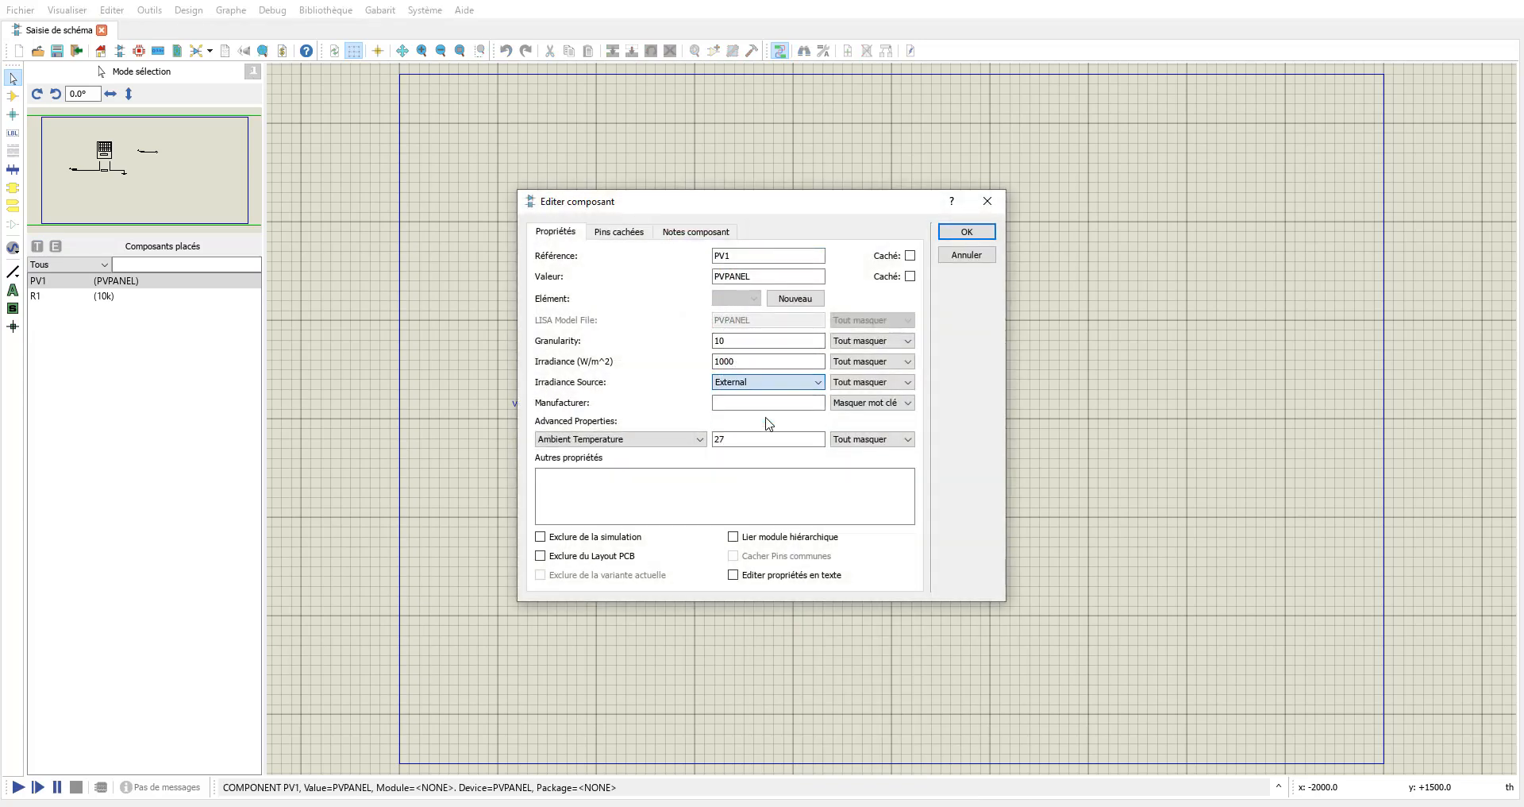
click(966, 233)
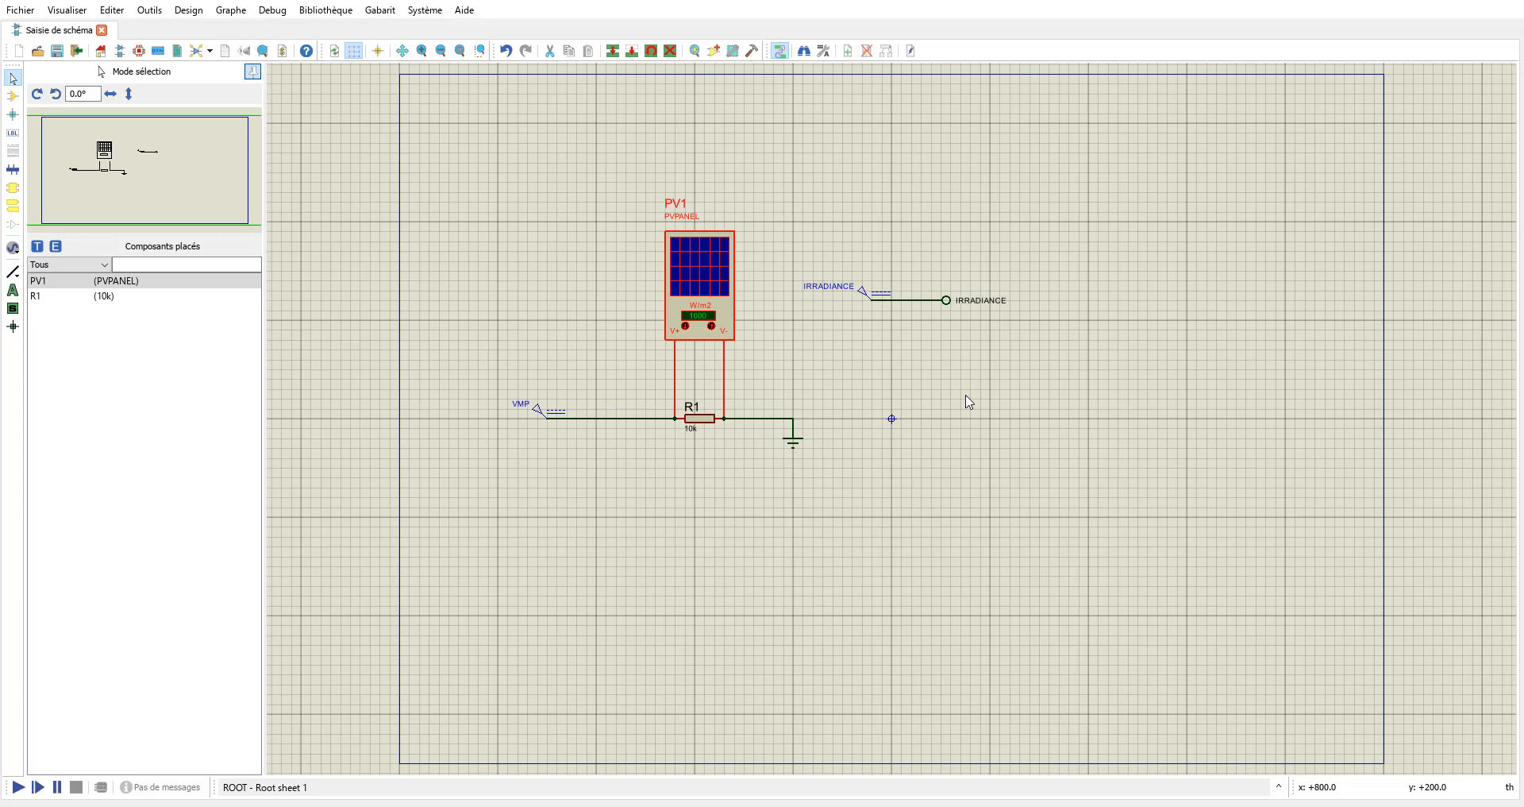
Draw a TRANSFER graph below the circuit, spanning from under the VMP generator to beyond the ground terminal.
click(13, 249)
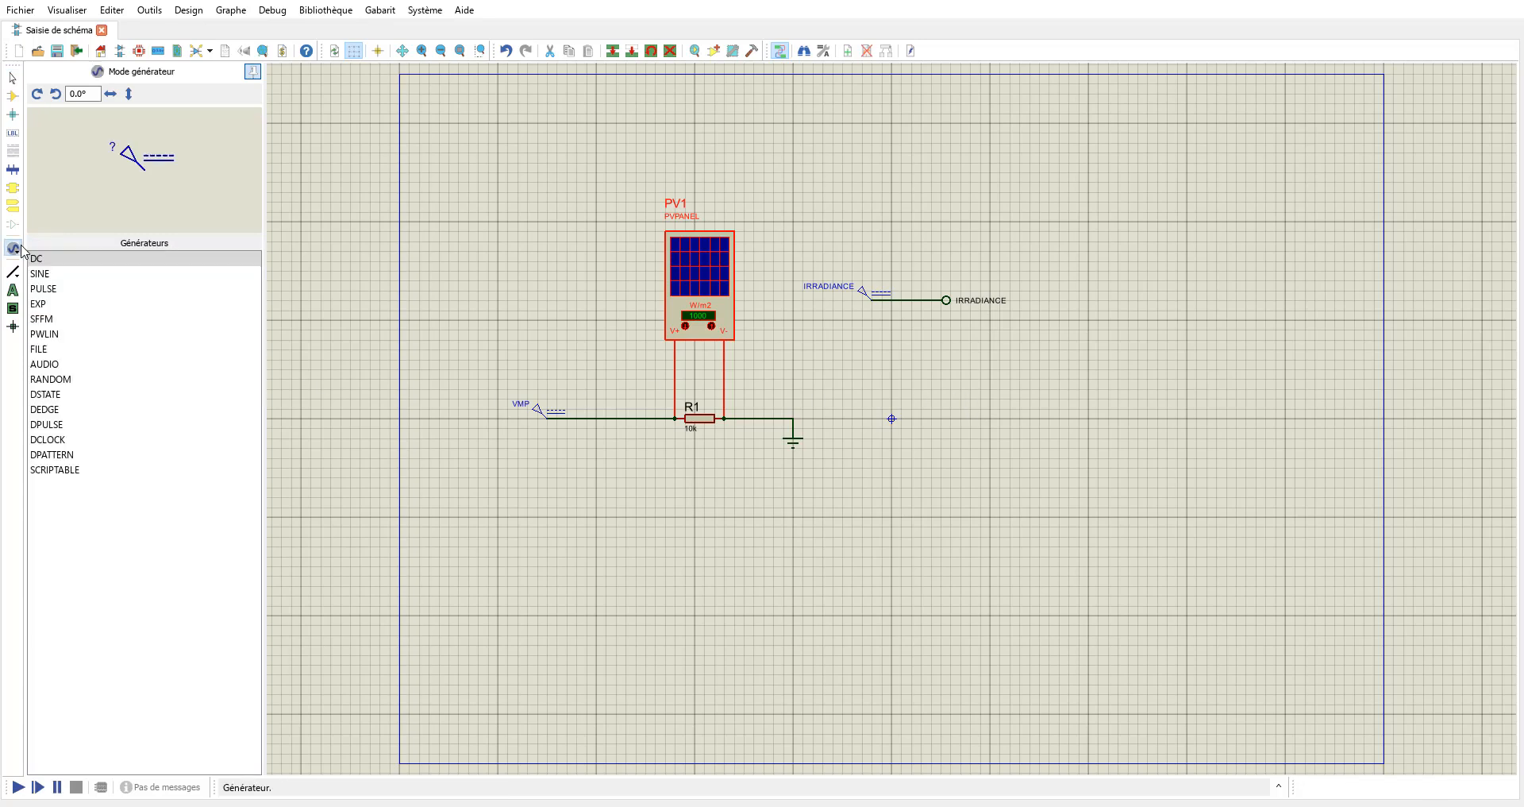
right_click(16, 253)
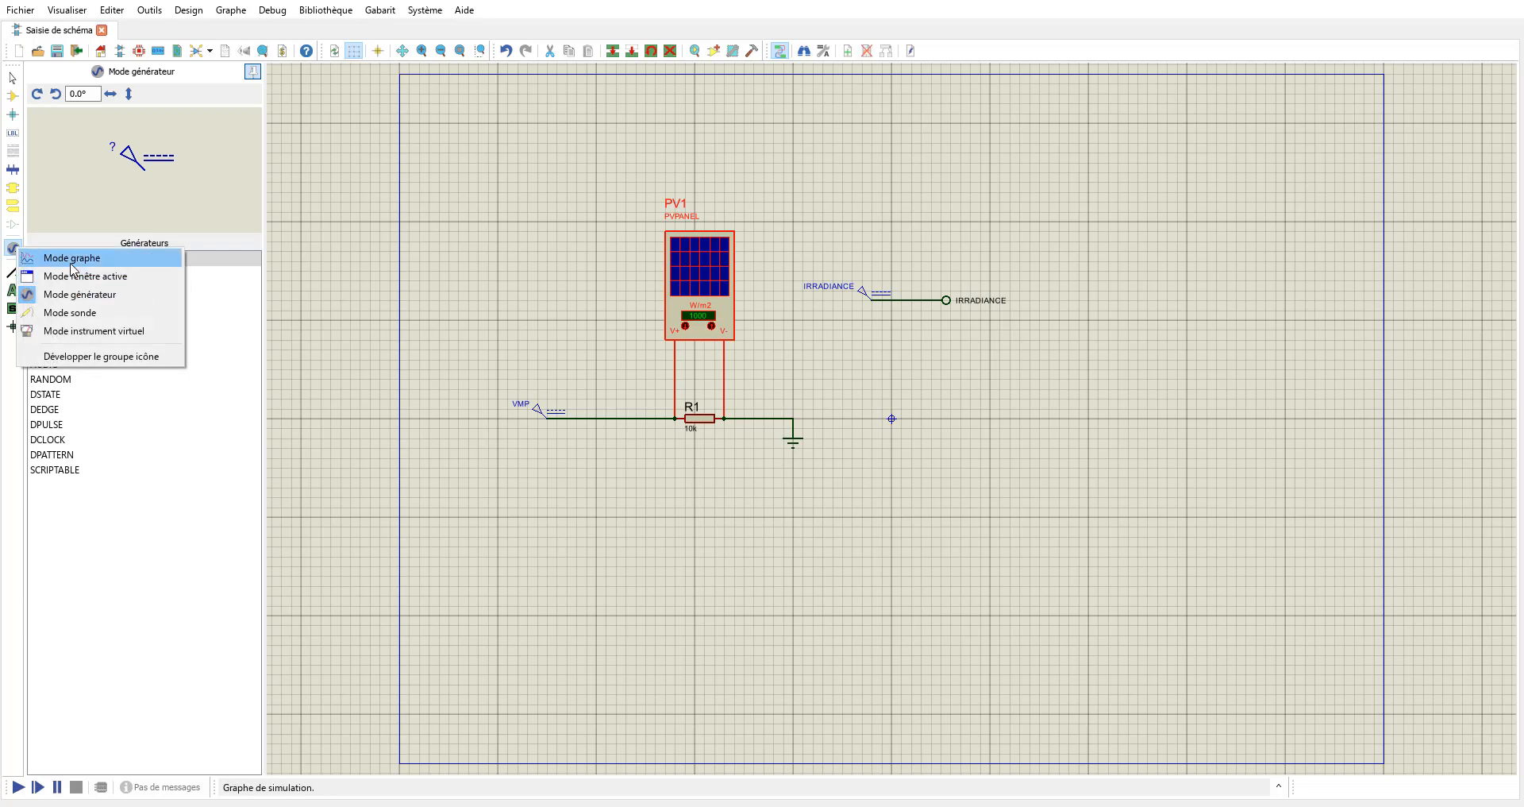
click(68, 254)
click(84, 320)
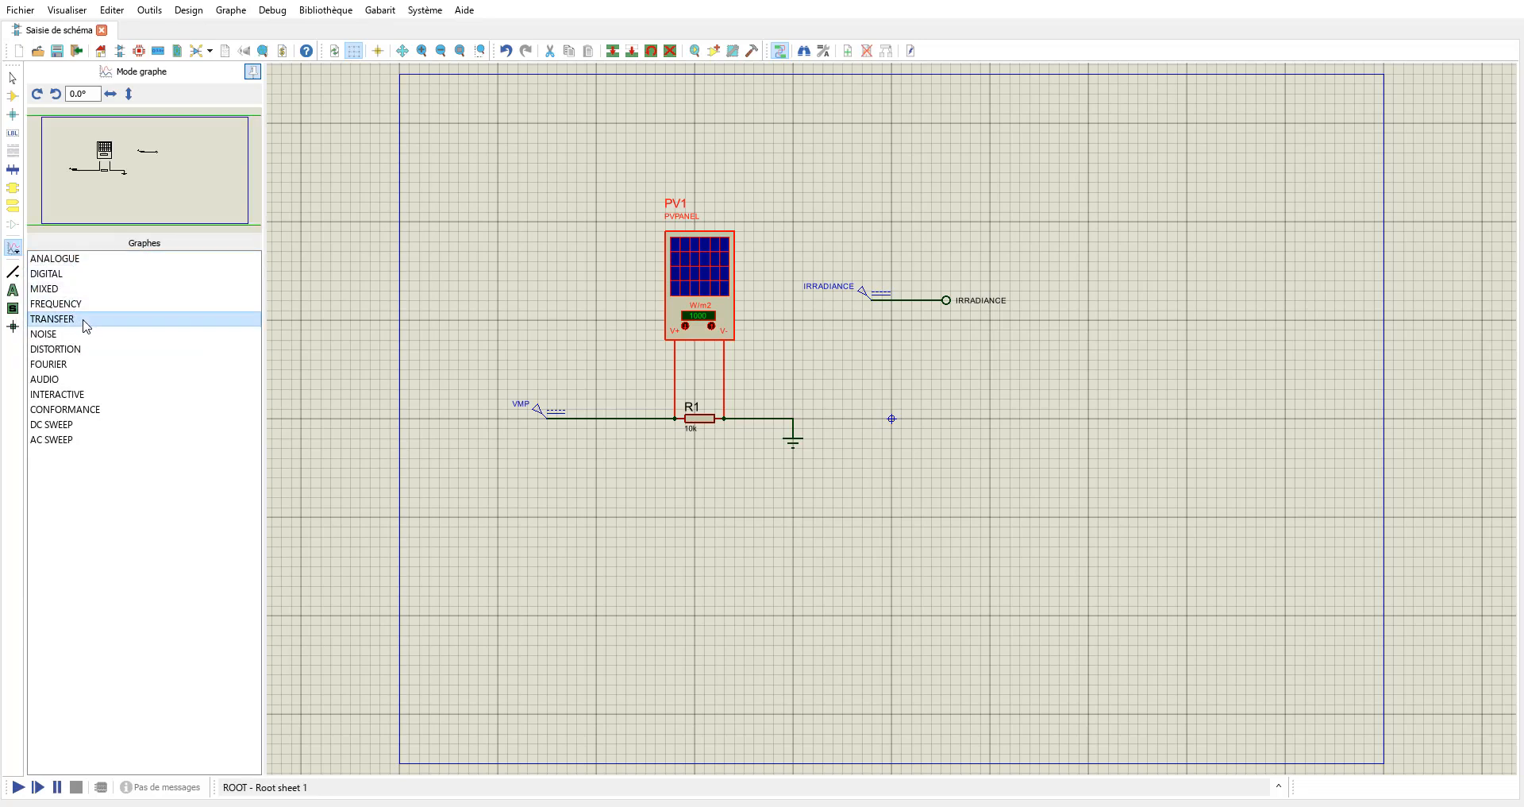
click(499, 482)
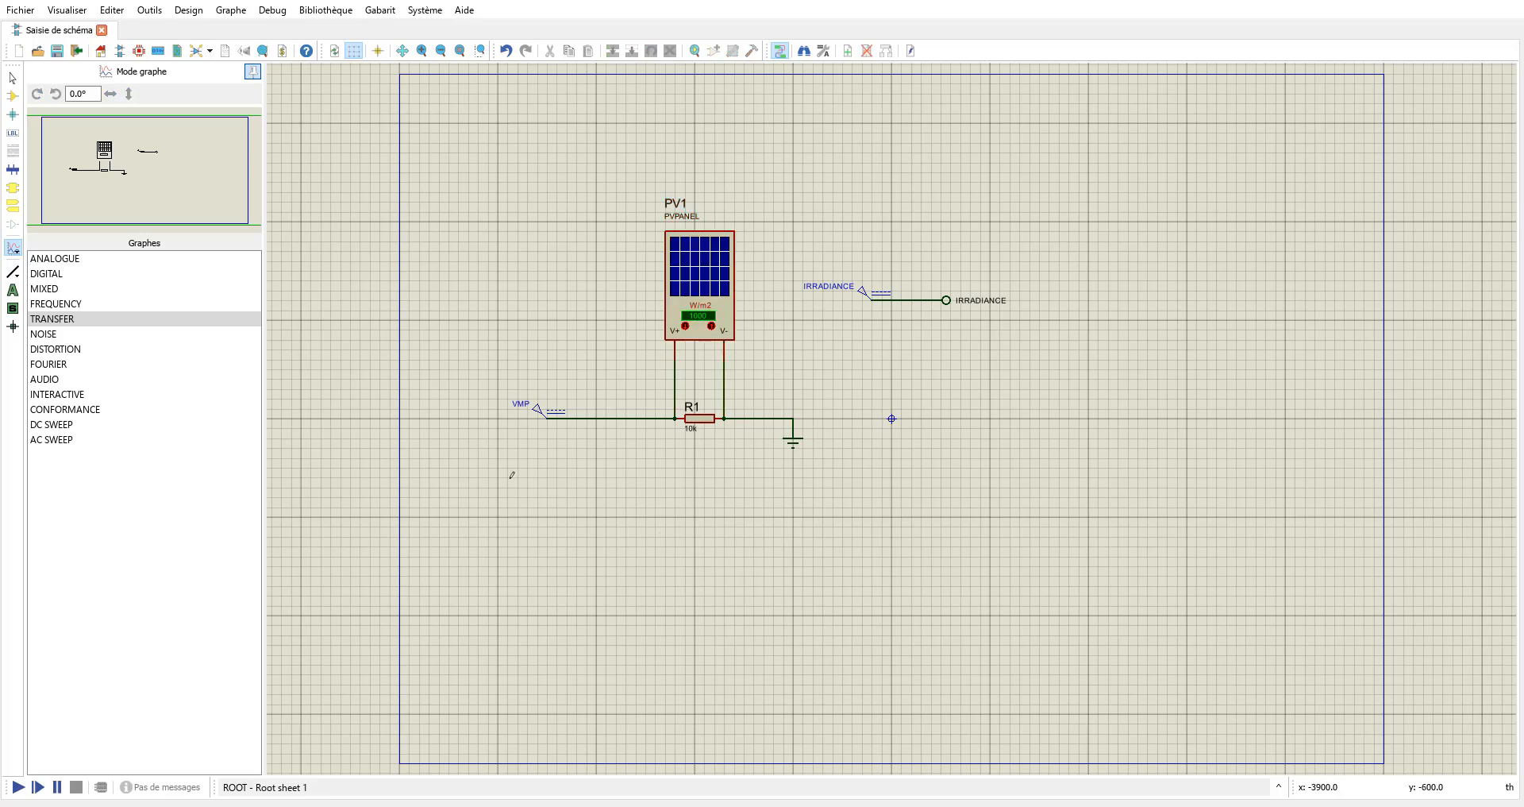
drag(510, 478, 979, 738)
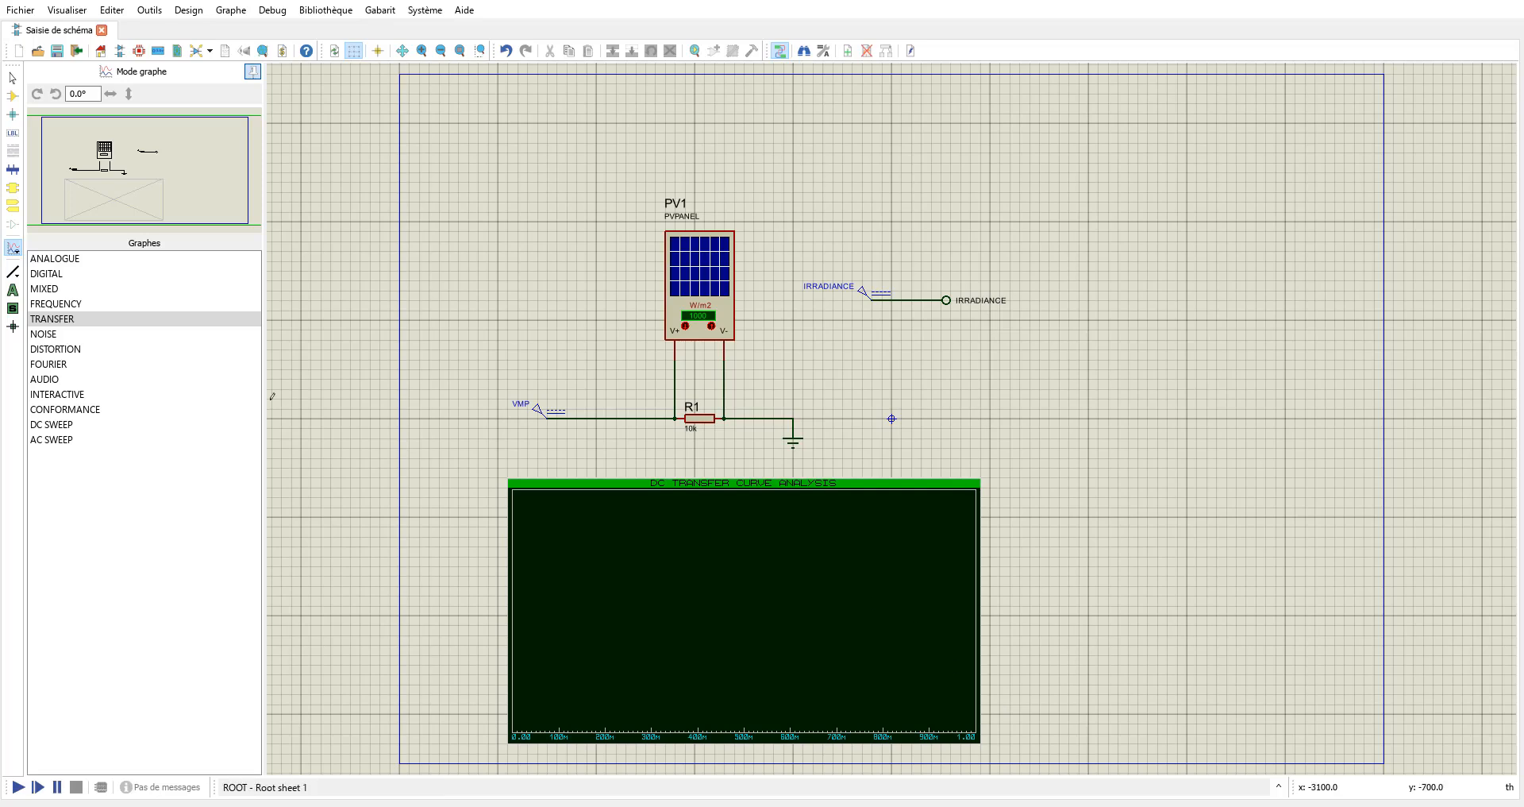
Place a CURRENT probe rotated 270° on the wire from the photovoltaic panel's V+ pin.
click(6, 253)
click(48, 314)
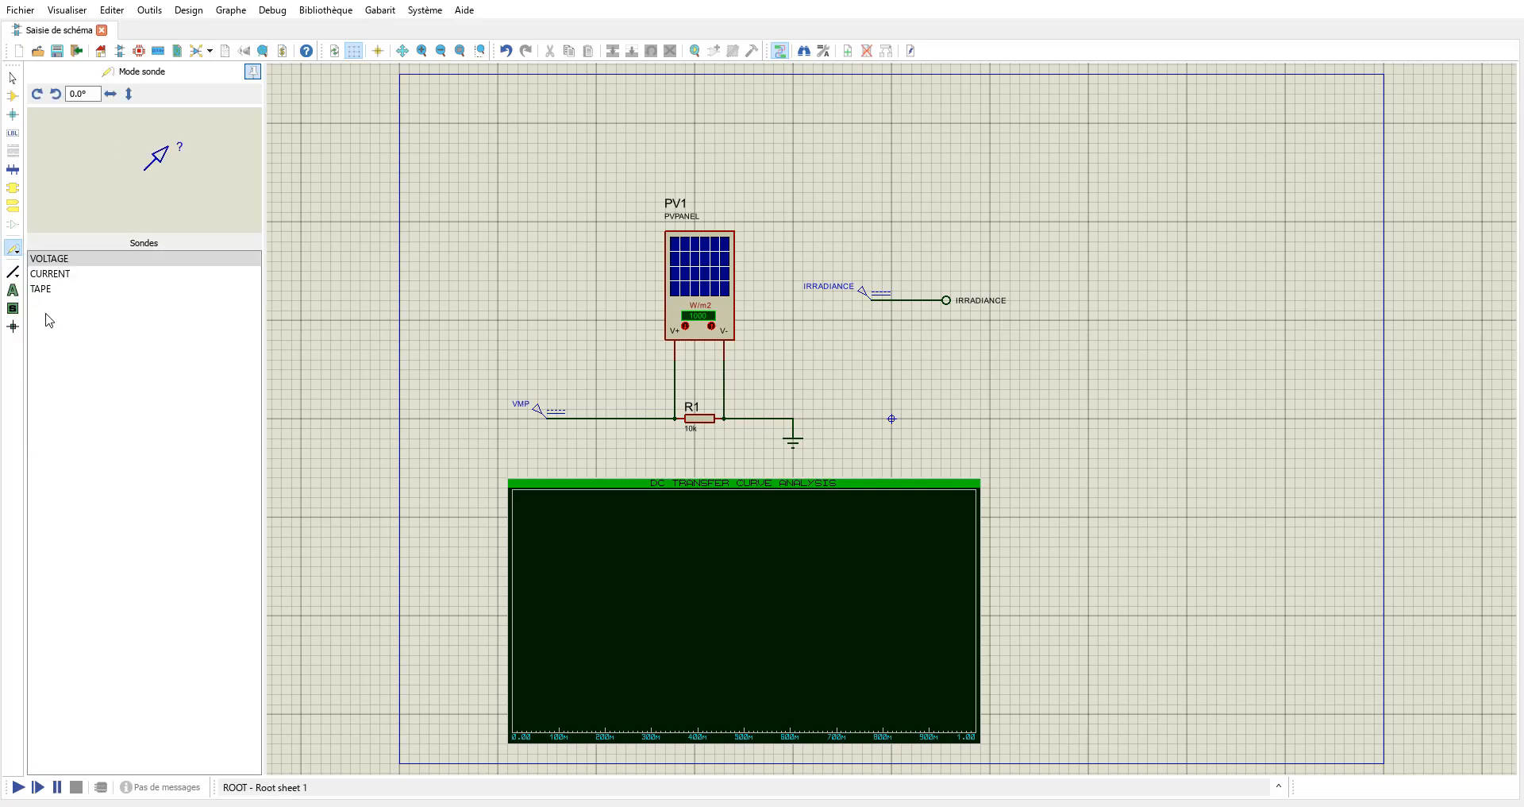
click(54, 274)
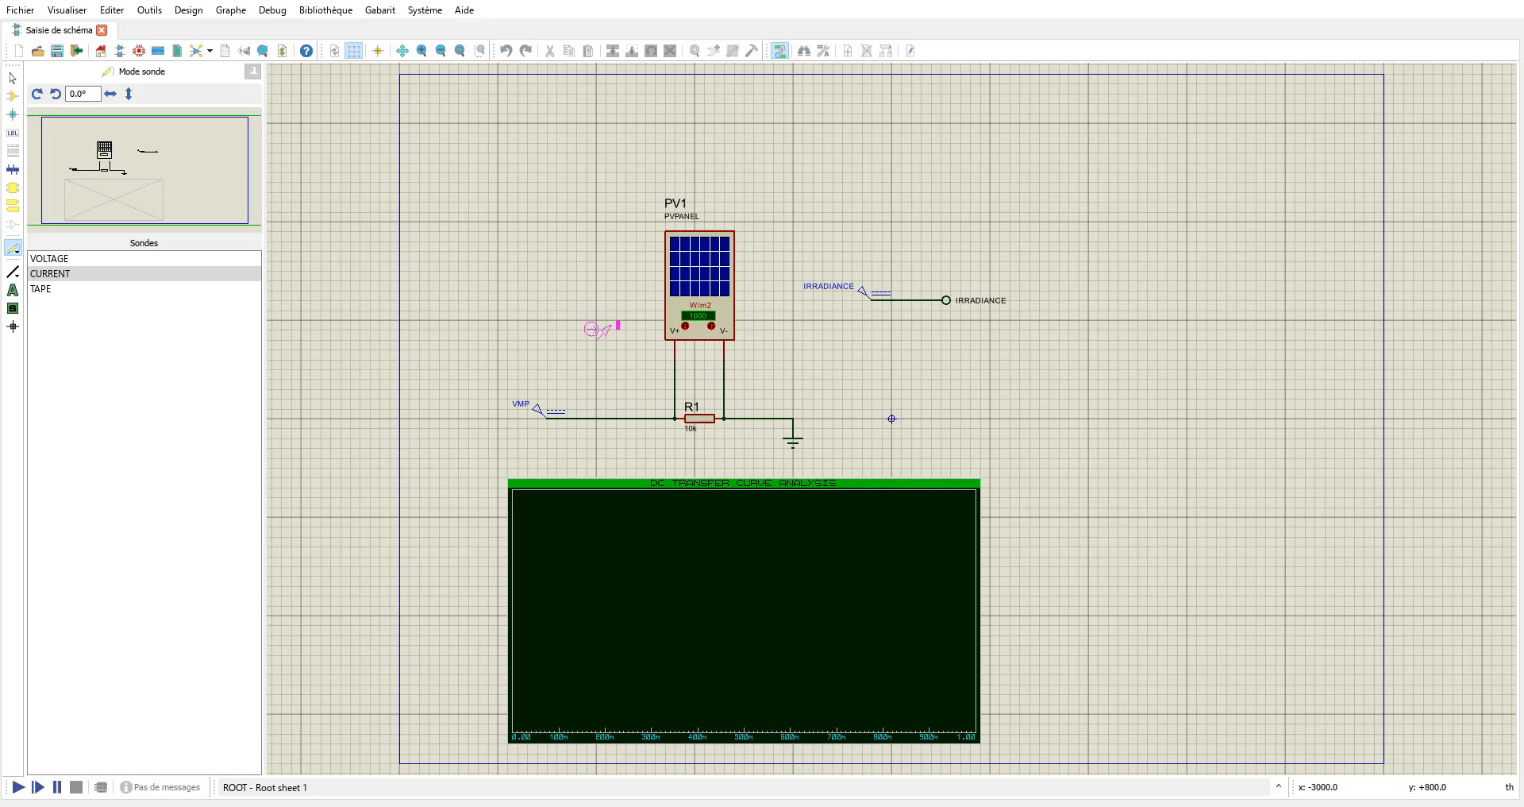
key(KP_Add)
key(KP_Add)
key(KP_Add)
click(675, 370)
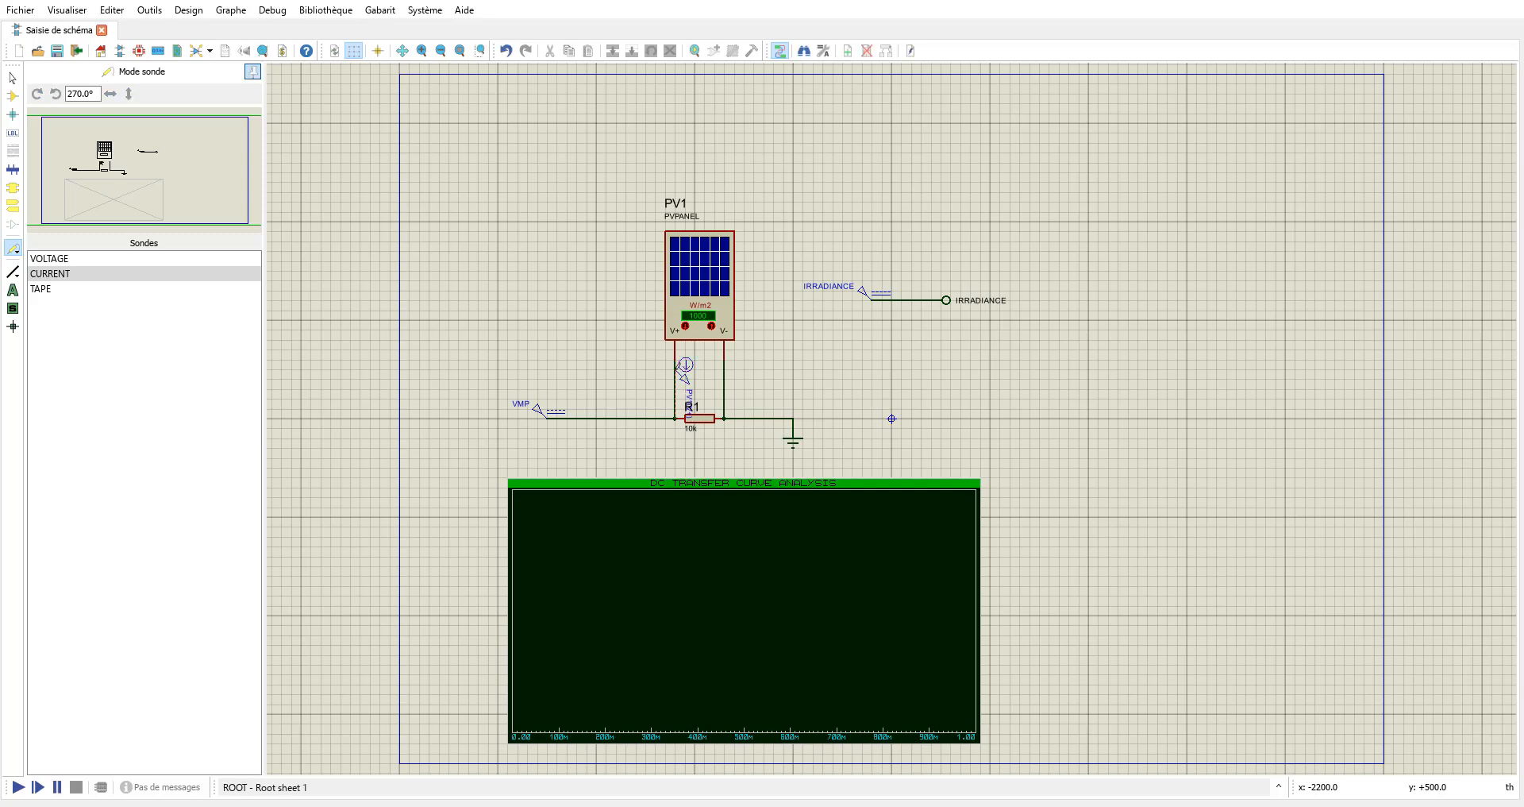
Name the current probe IOUT and add it as a trace to the transfer graph.
double_click(685, 389)
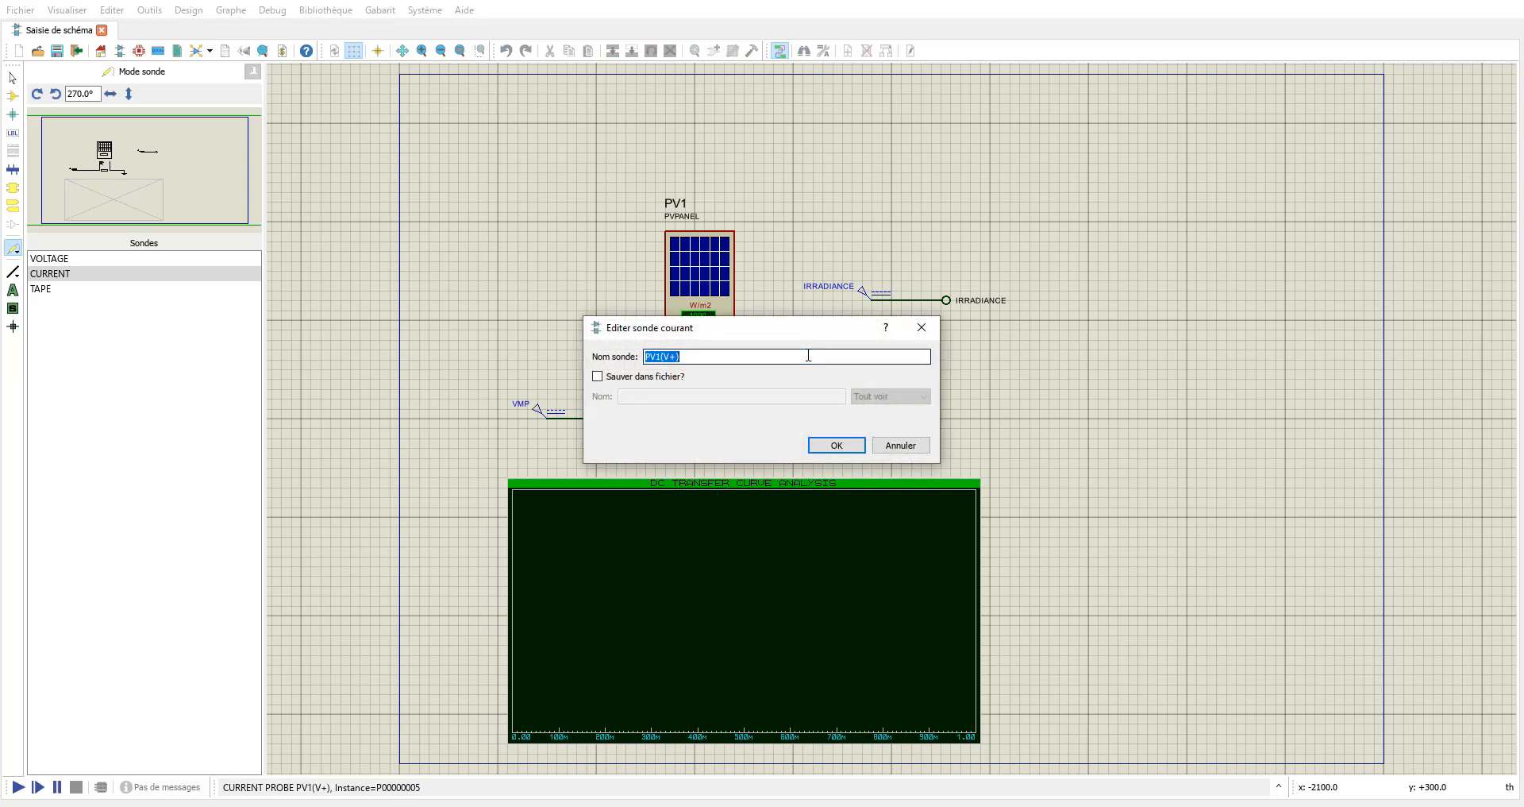
text(IOUT)
key(Return)
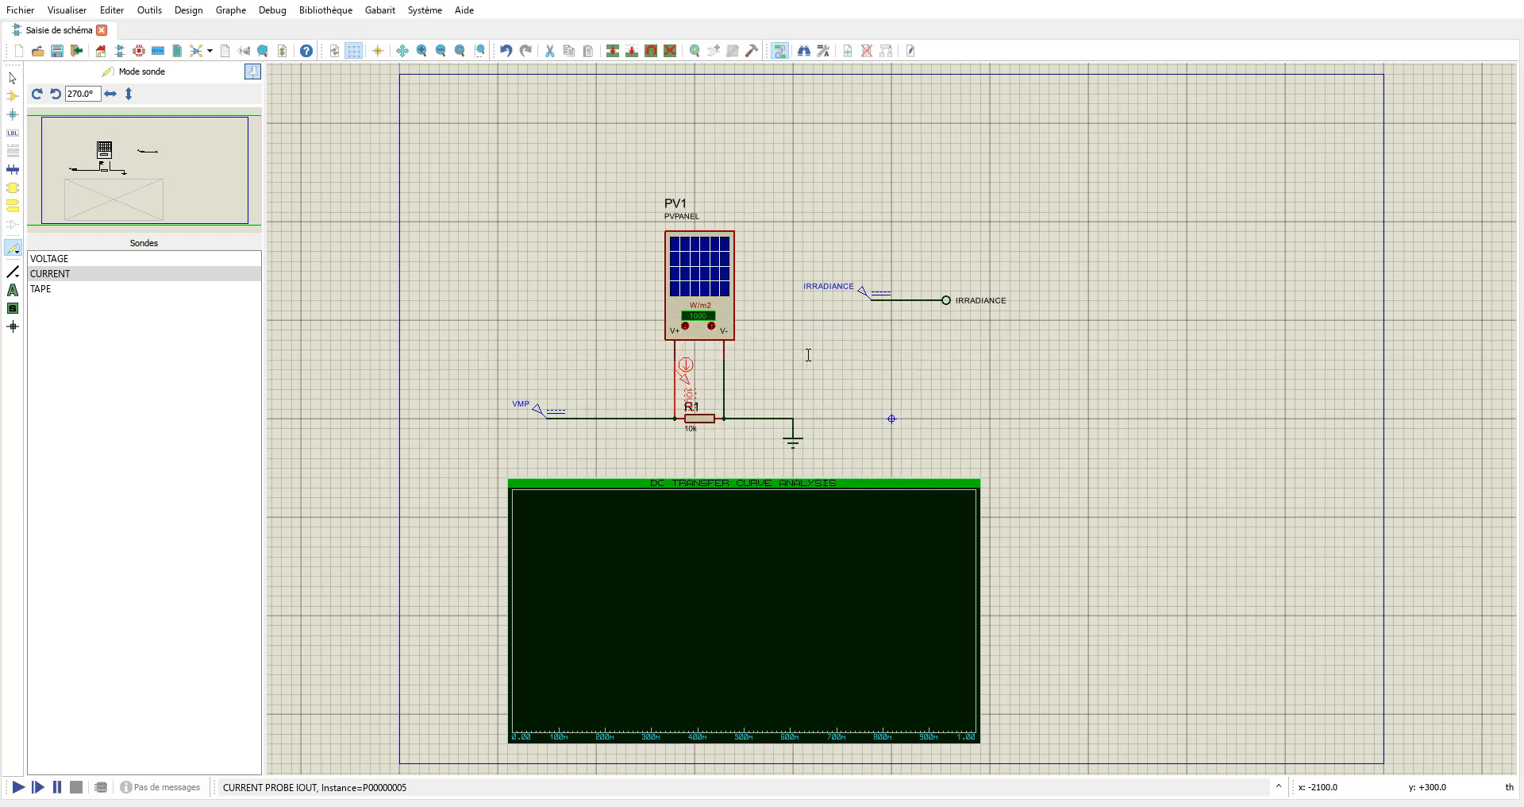
click(830, 355)
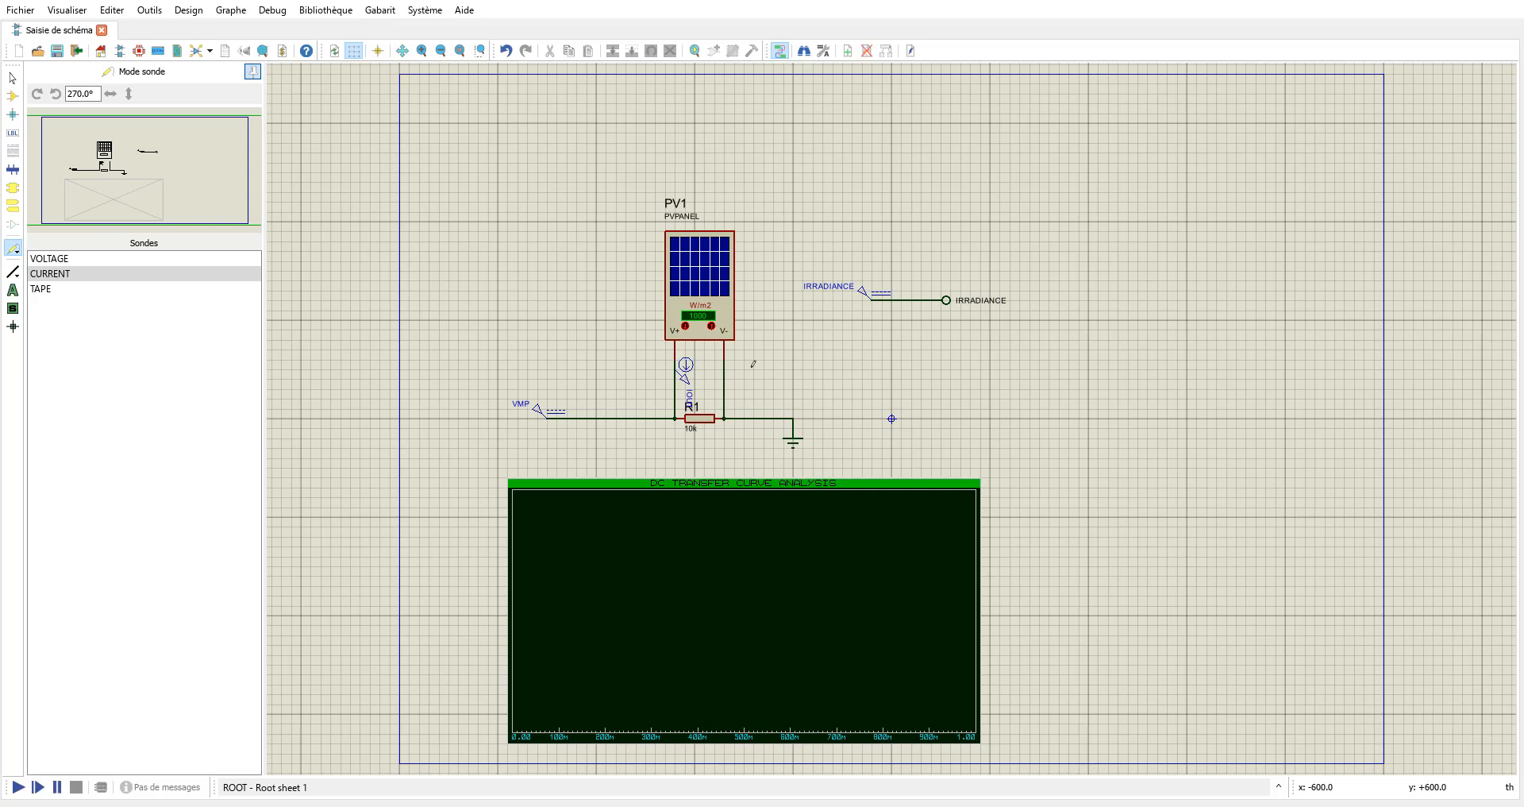
click(685, 366)
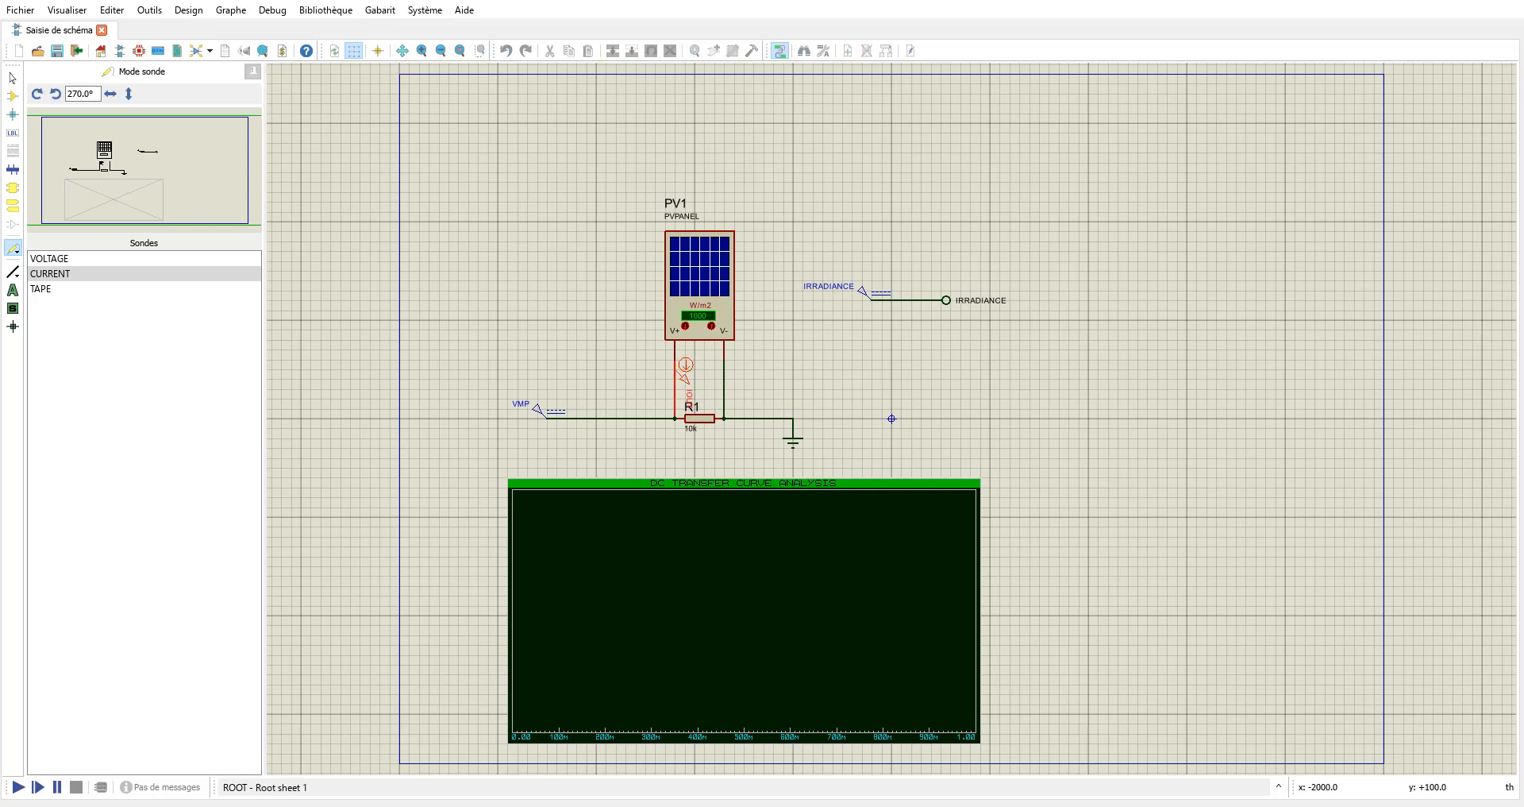
mouse_move(685, 367)
mouse_down()
mouse_move(650, 508)
mouse_move(667, 516)
mouse_up()
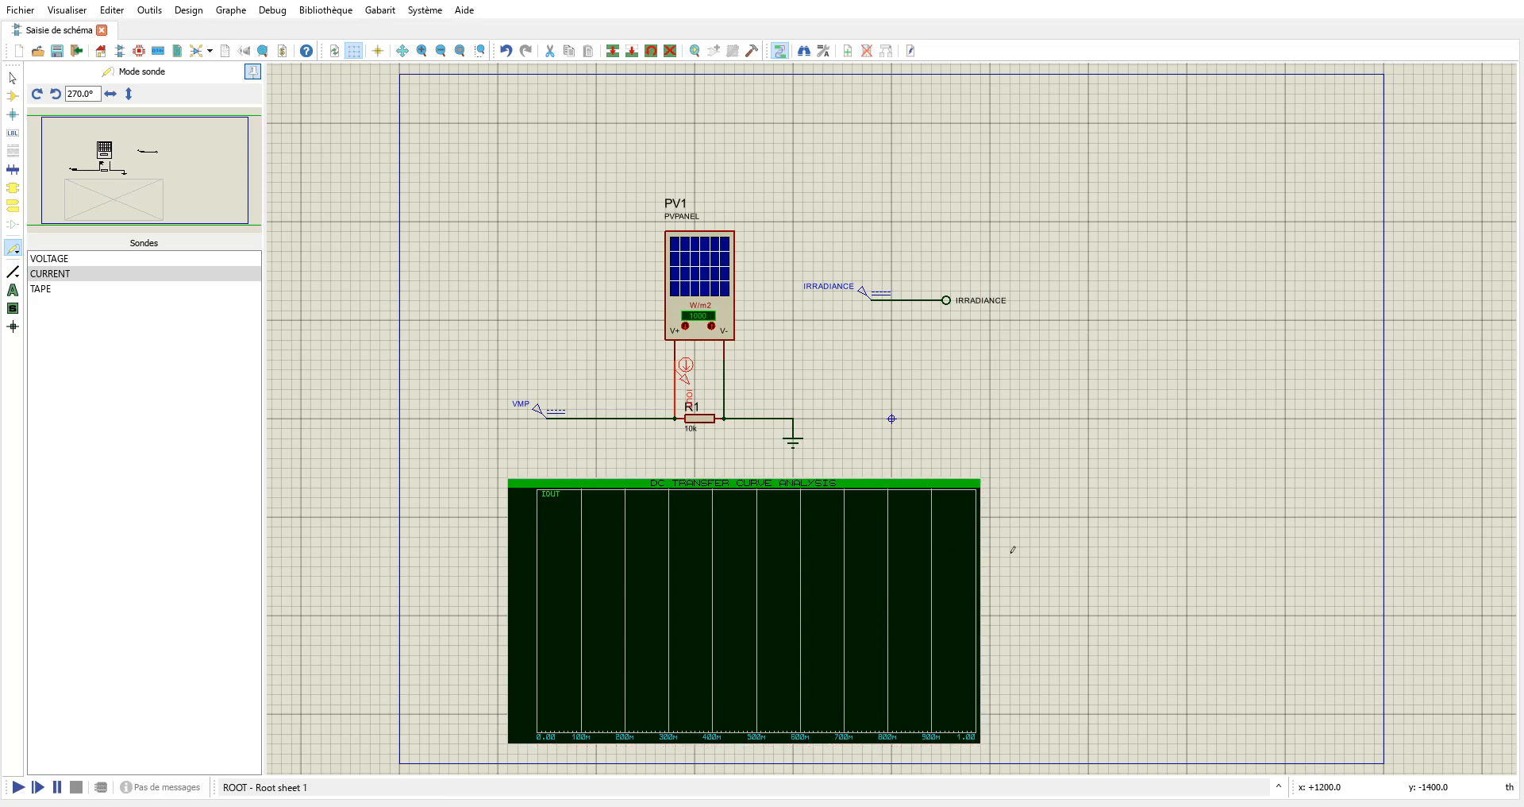
Title the transfer graph "I-V curves" and set Source 1 to VMP with end value 25 and 50 steps.
right_click(956, 585)
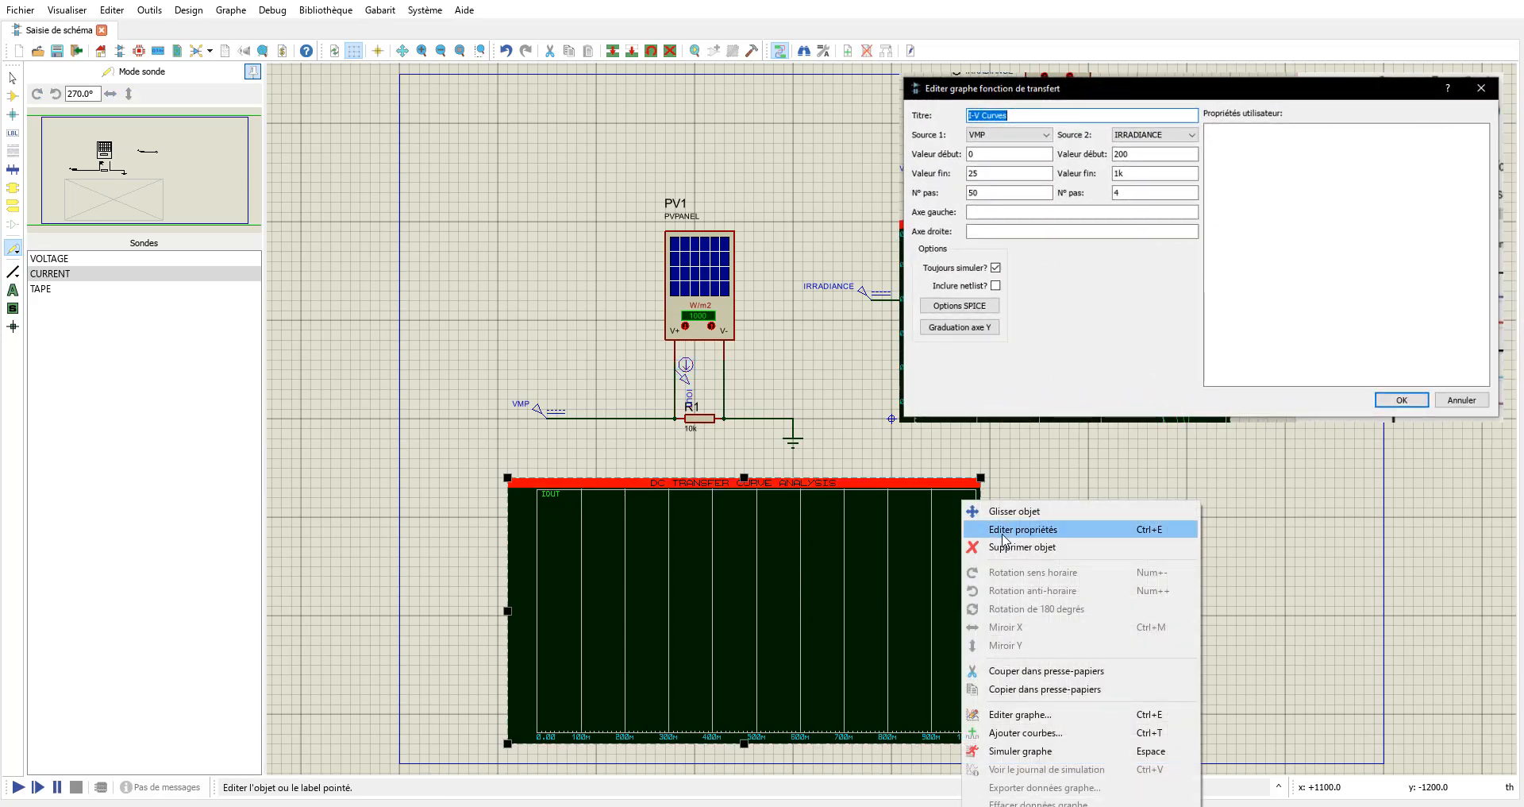
click(1002, 529)
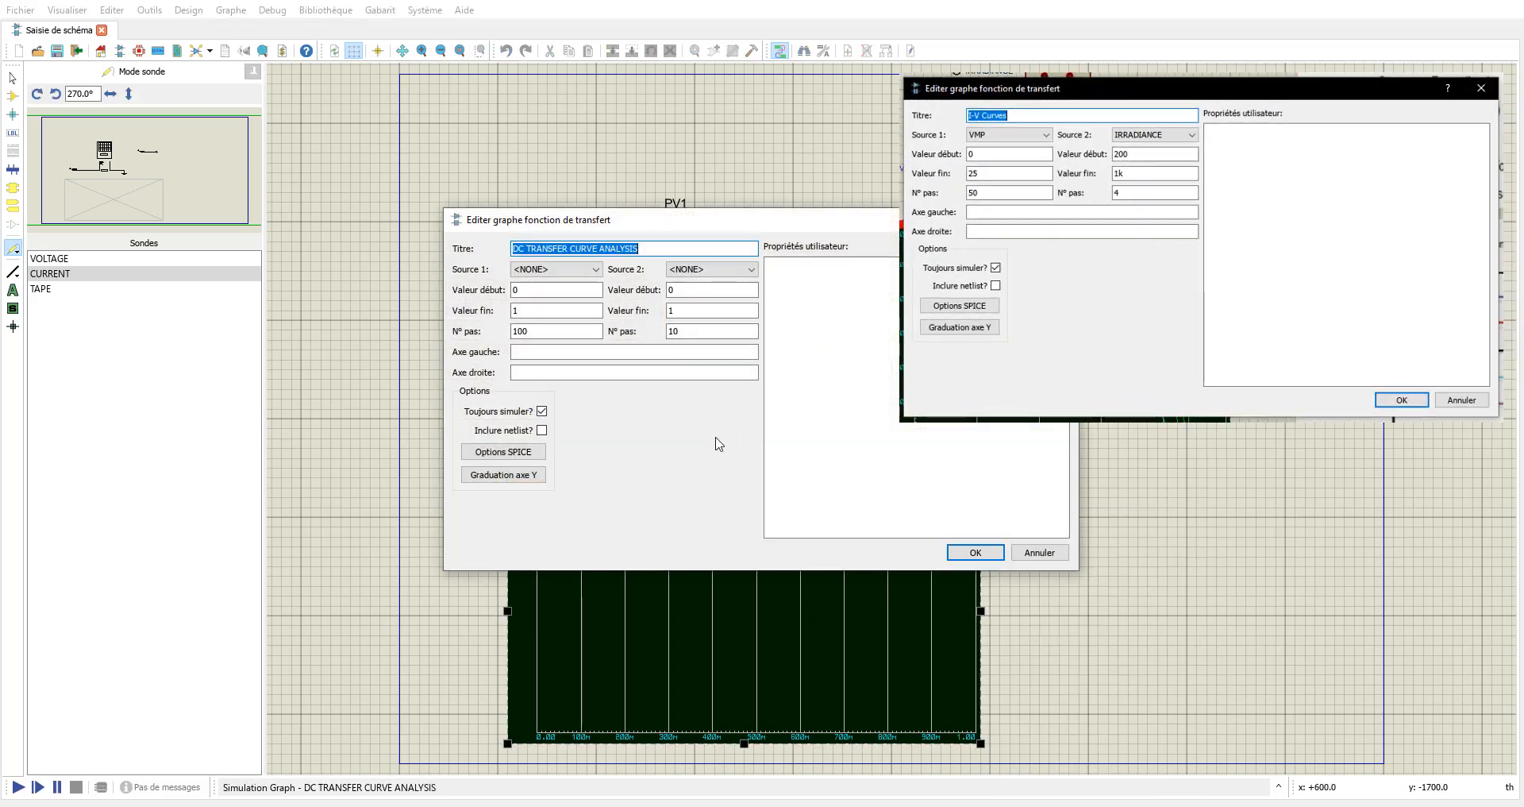
text(I-V)
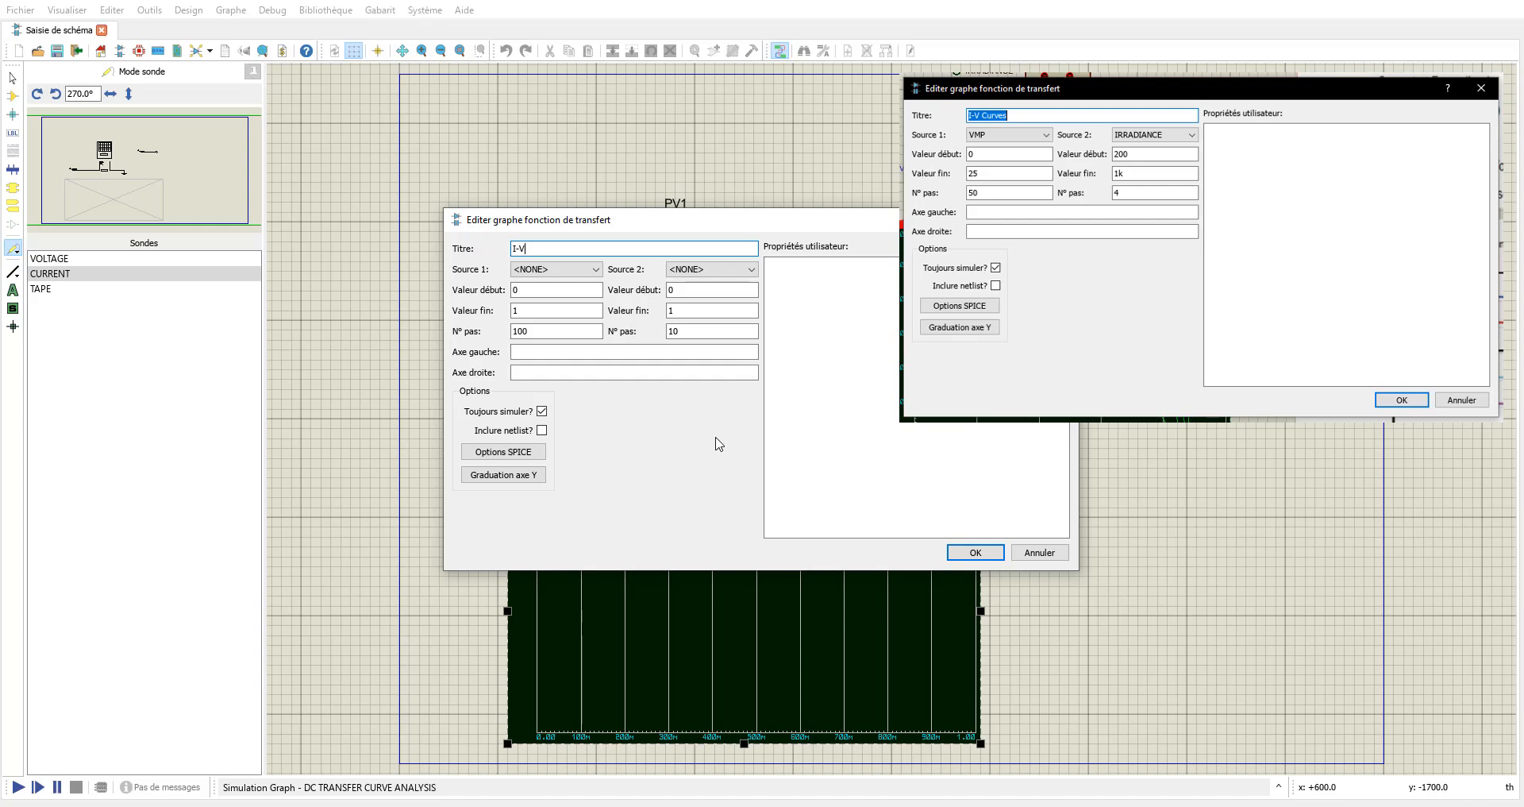
text( curvesd)
click(584, 270)
click(540, 305)
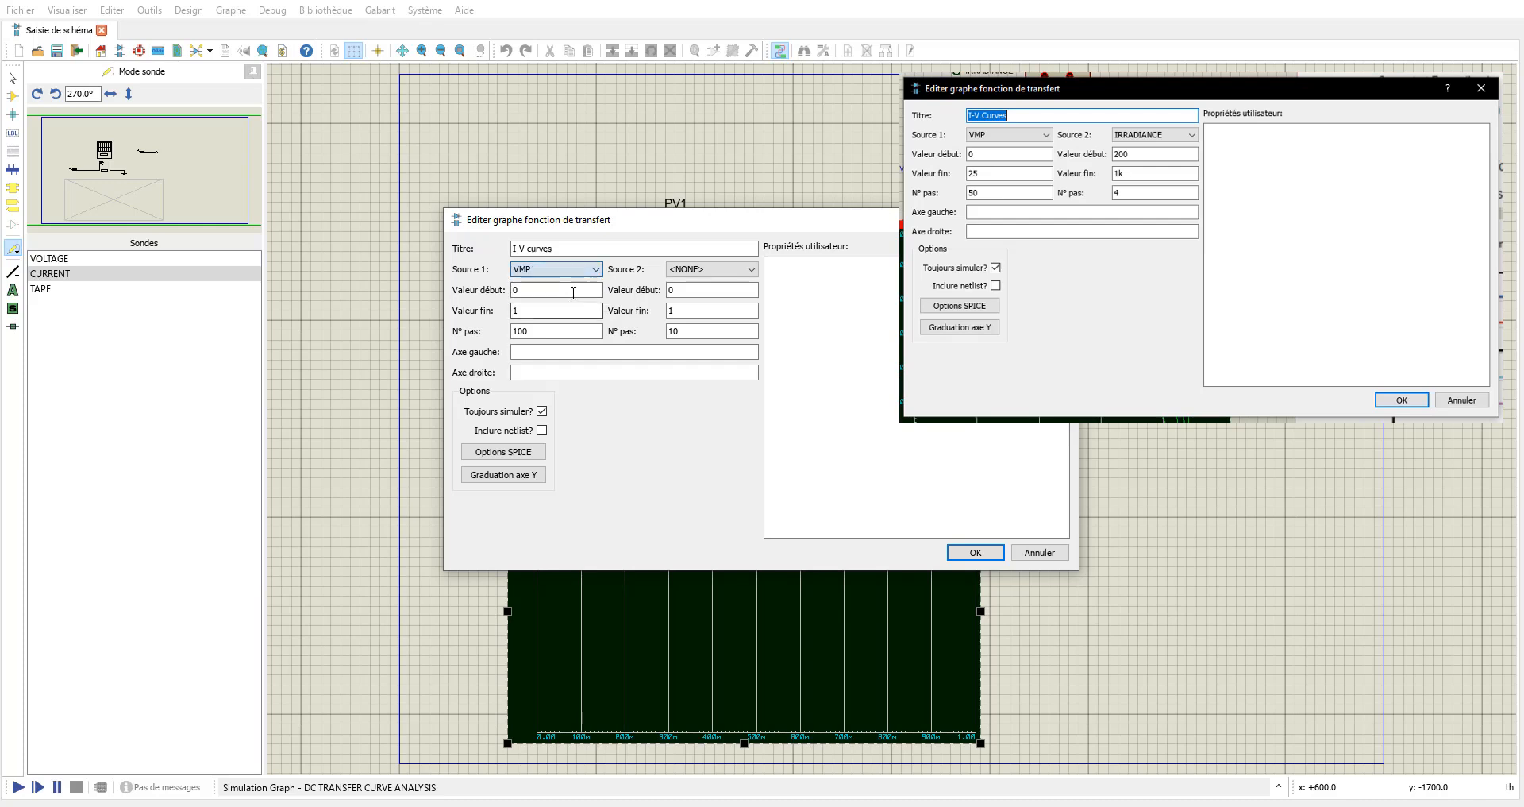
double_click(550, 311)
text(25)
double_click(545, 330)
text(50)
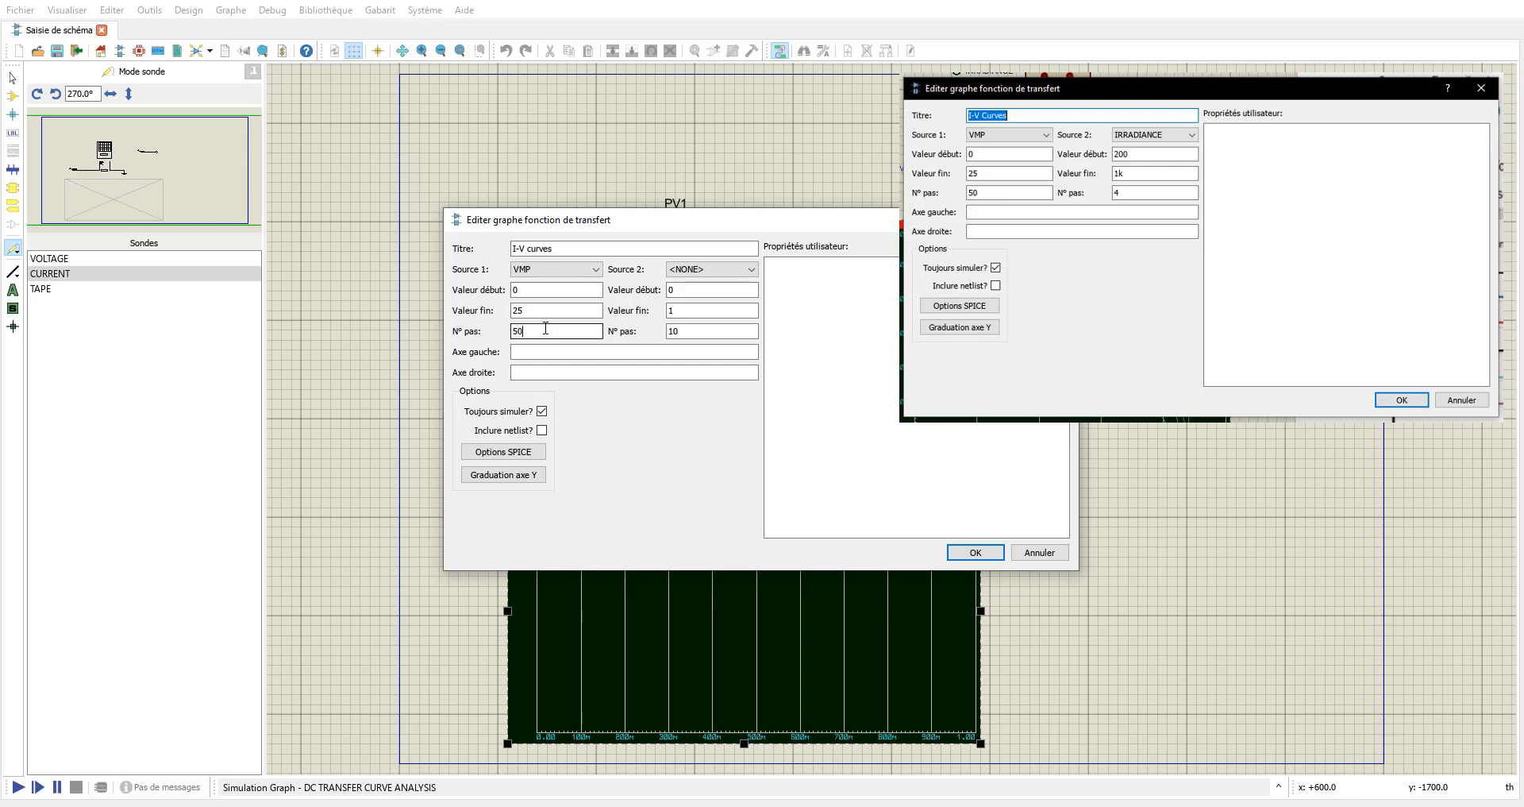
Set the graph's Source 2 to IRRADIANCE with start value 200, end value 1k and 4 steps.
click(711, 270)
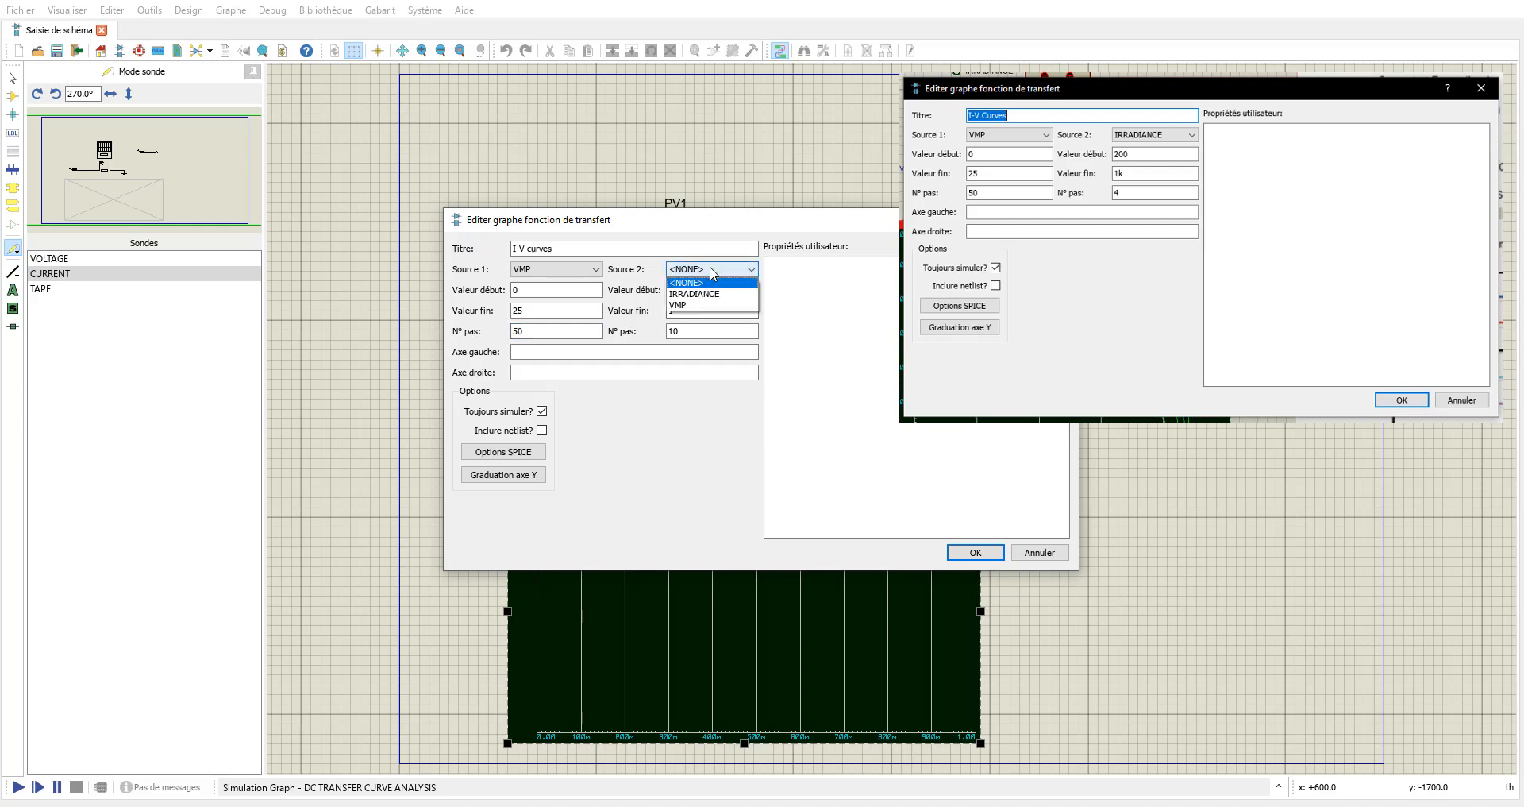
click(711, 289)
double_click(698, 289)
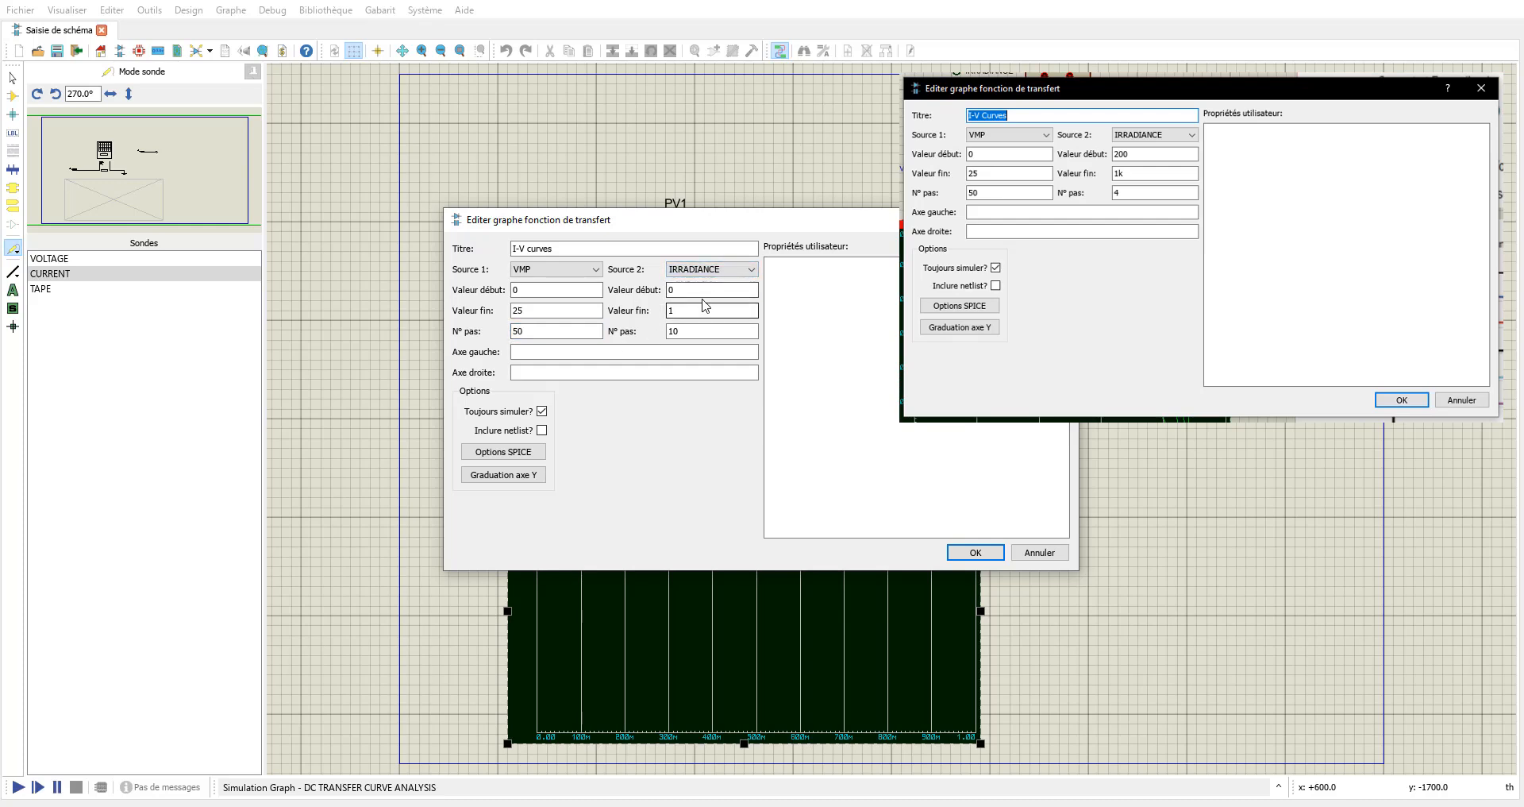
text(200)
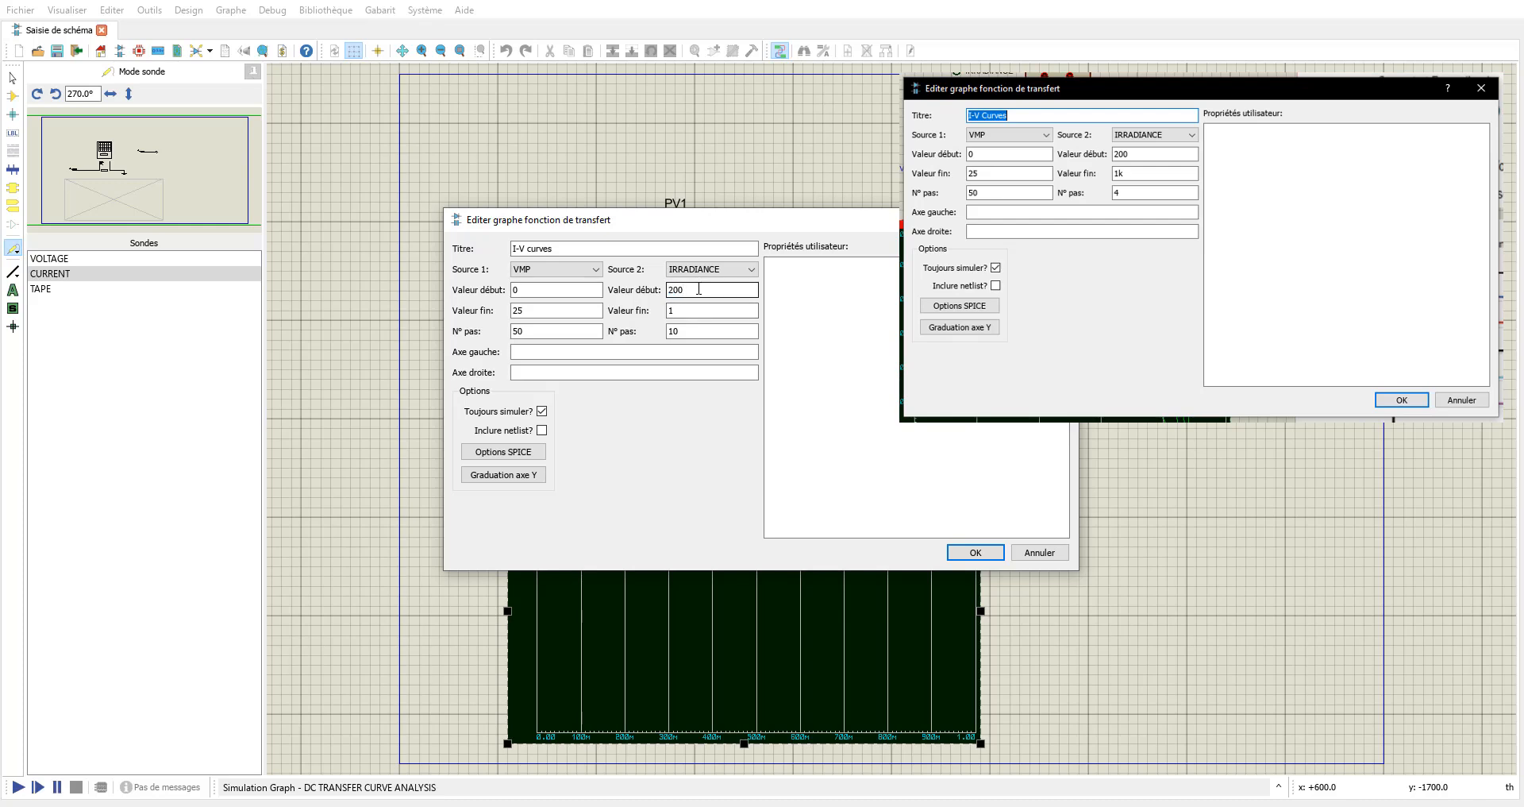
double_click(696, 311)
text(1k)
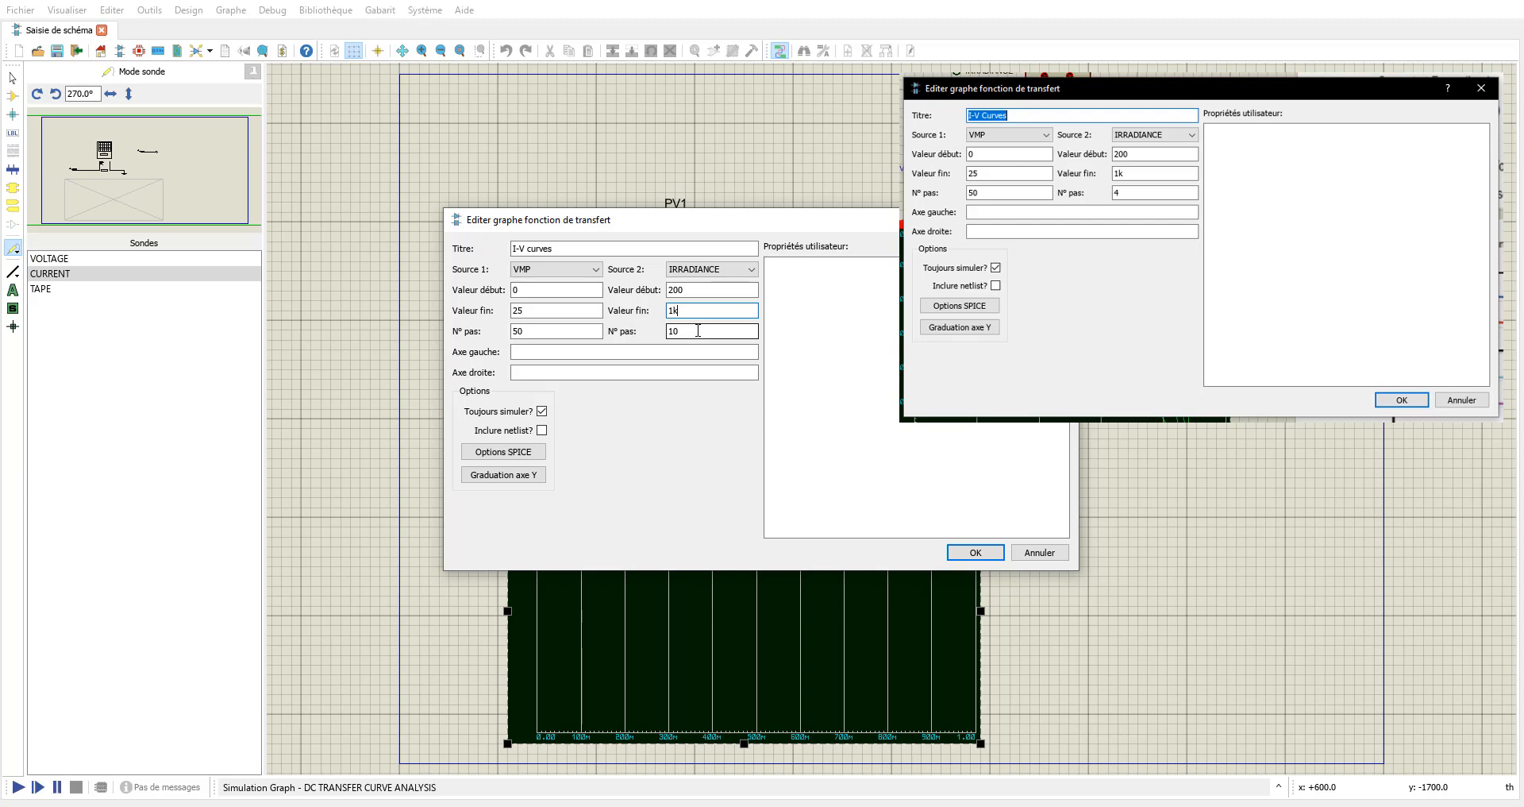
double_click(698, 331)
text(4)
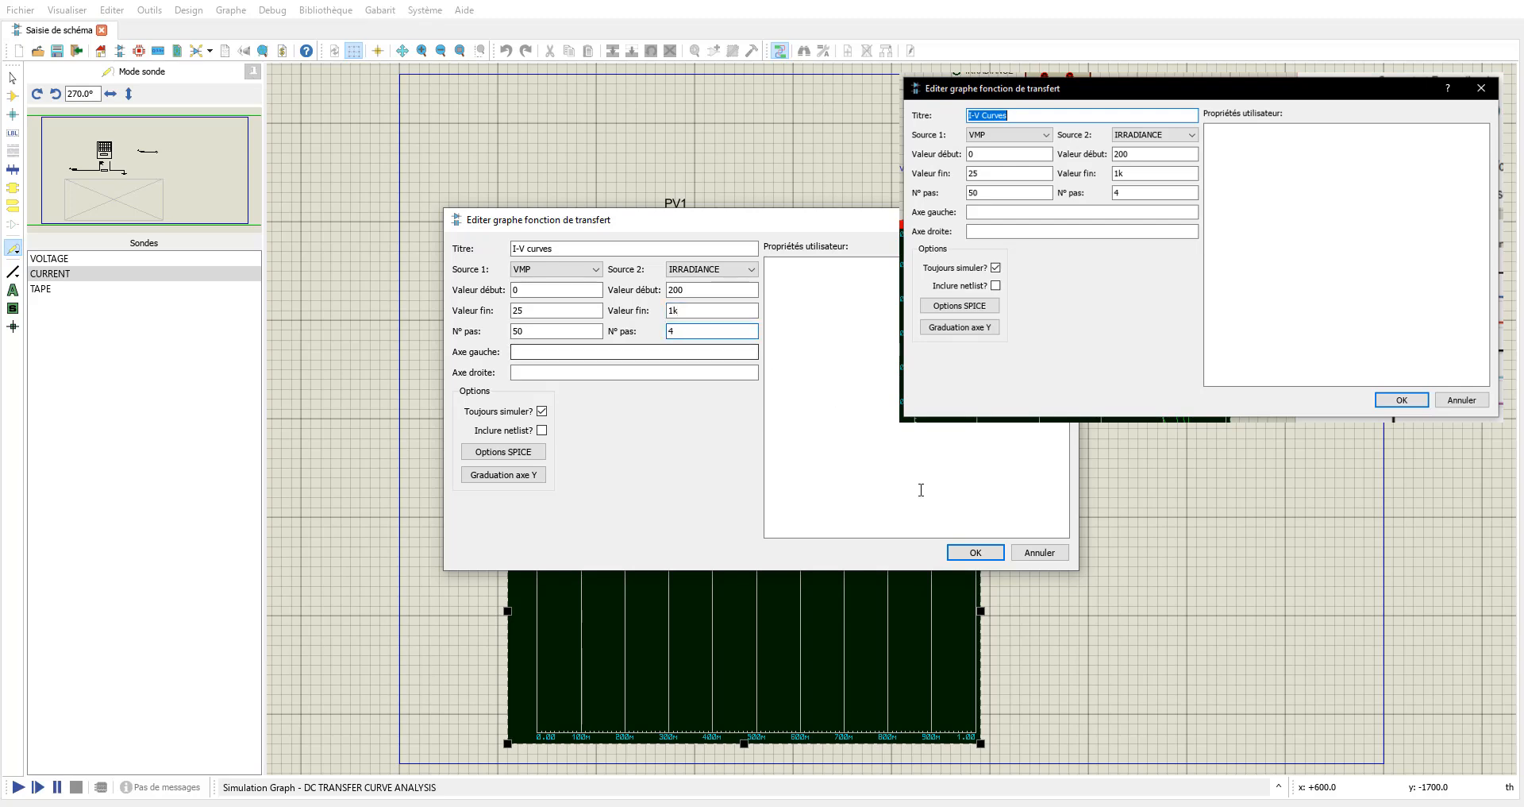
click(976, 553)
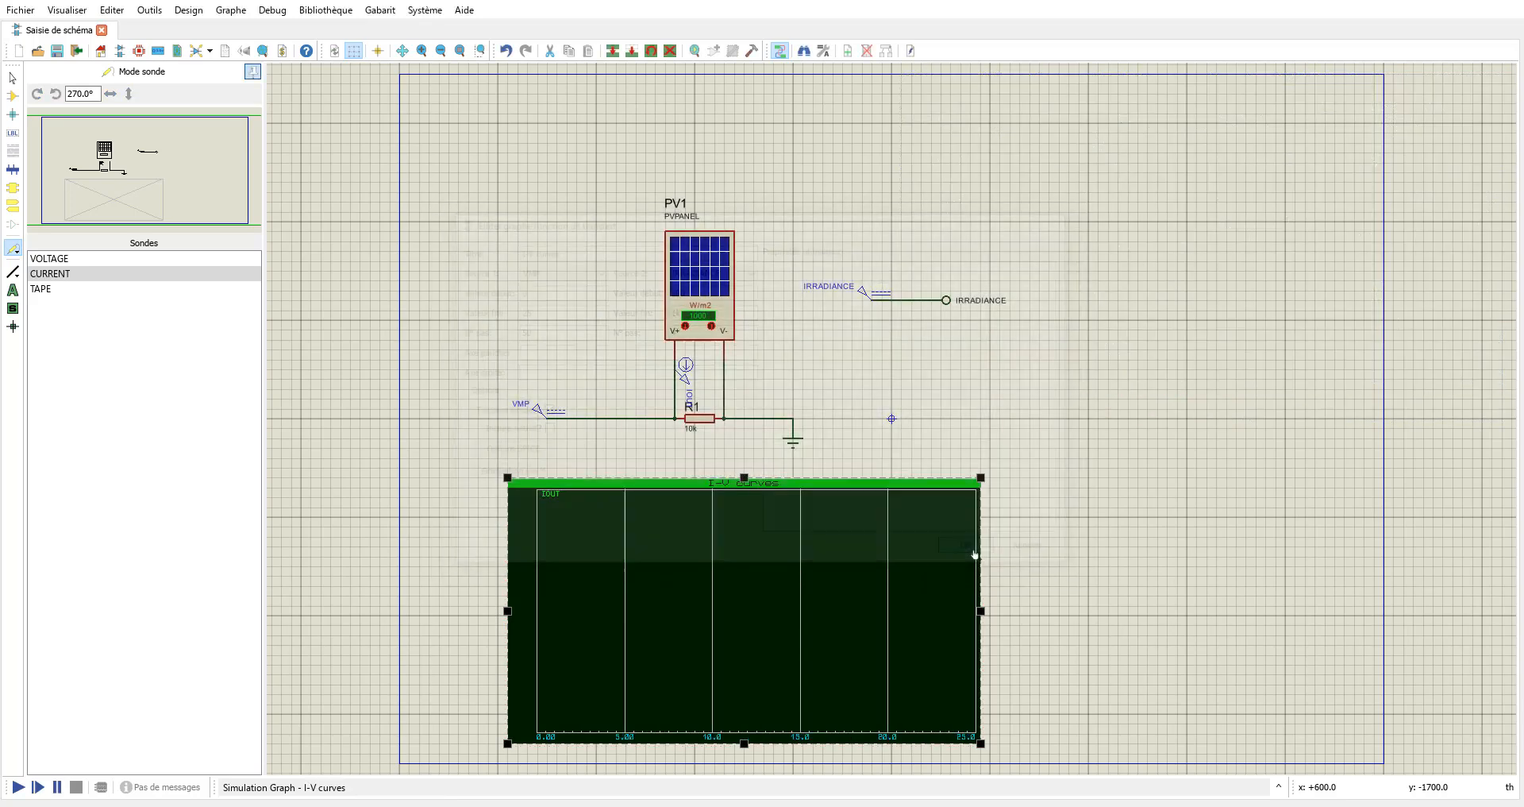
Simulate the I-V curves graph to plot the IOUT traces.
key(space)
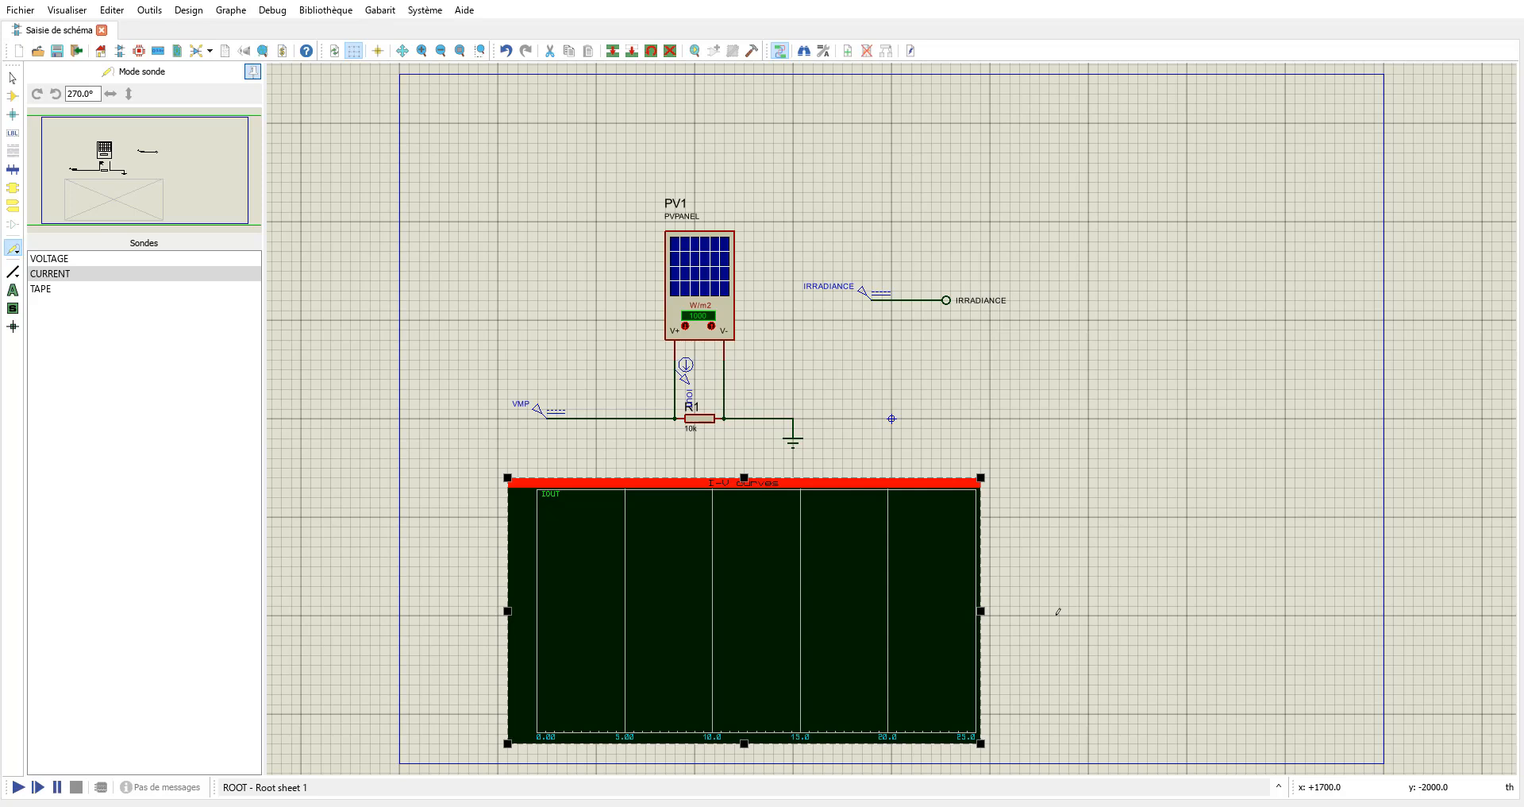
key(space)
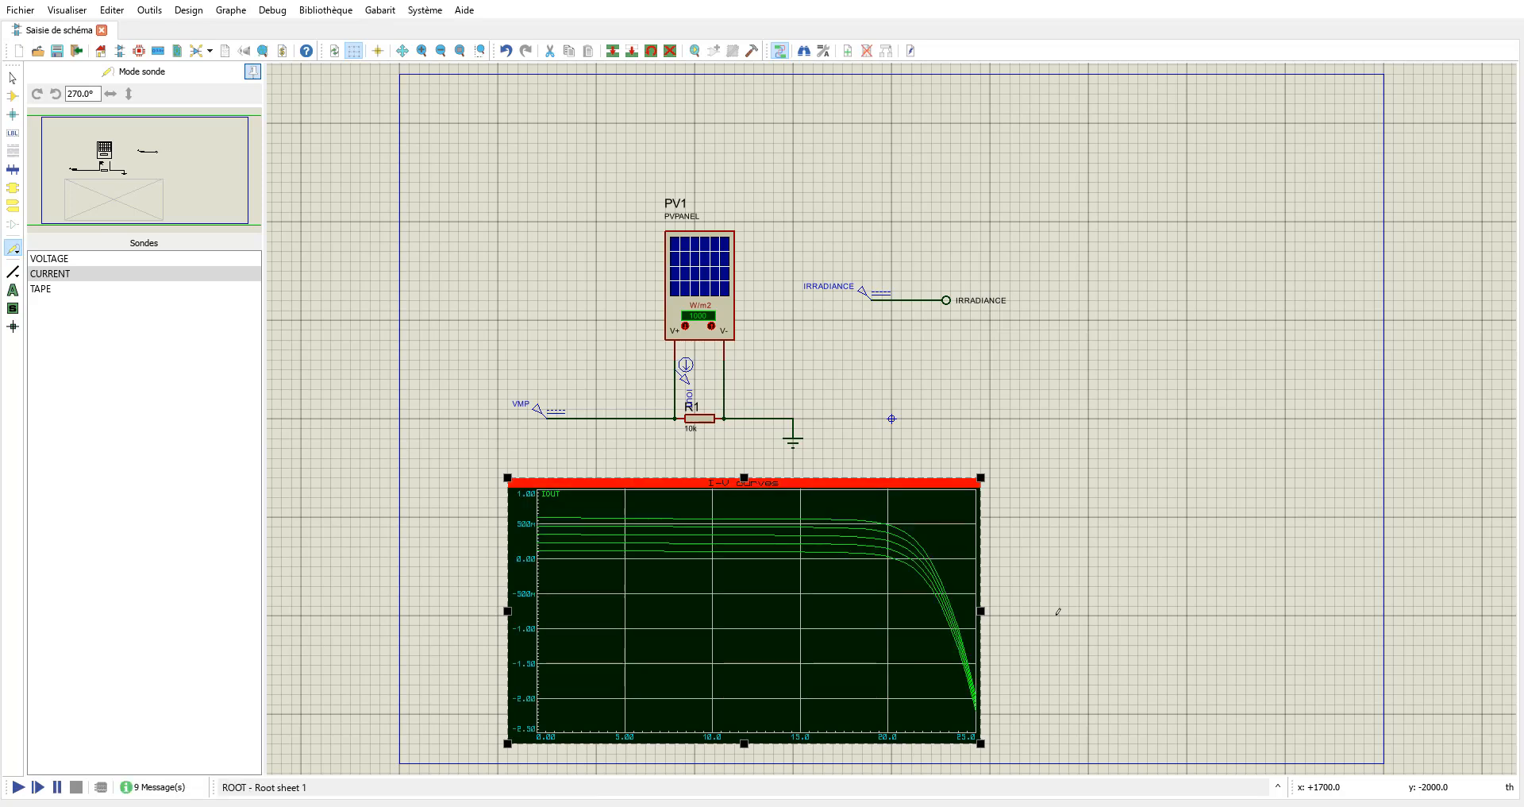